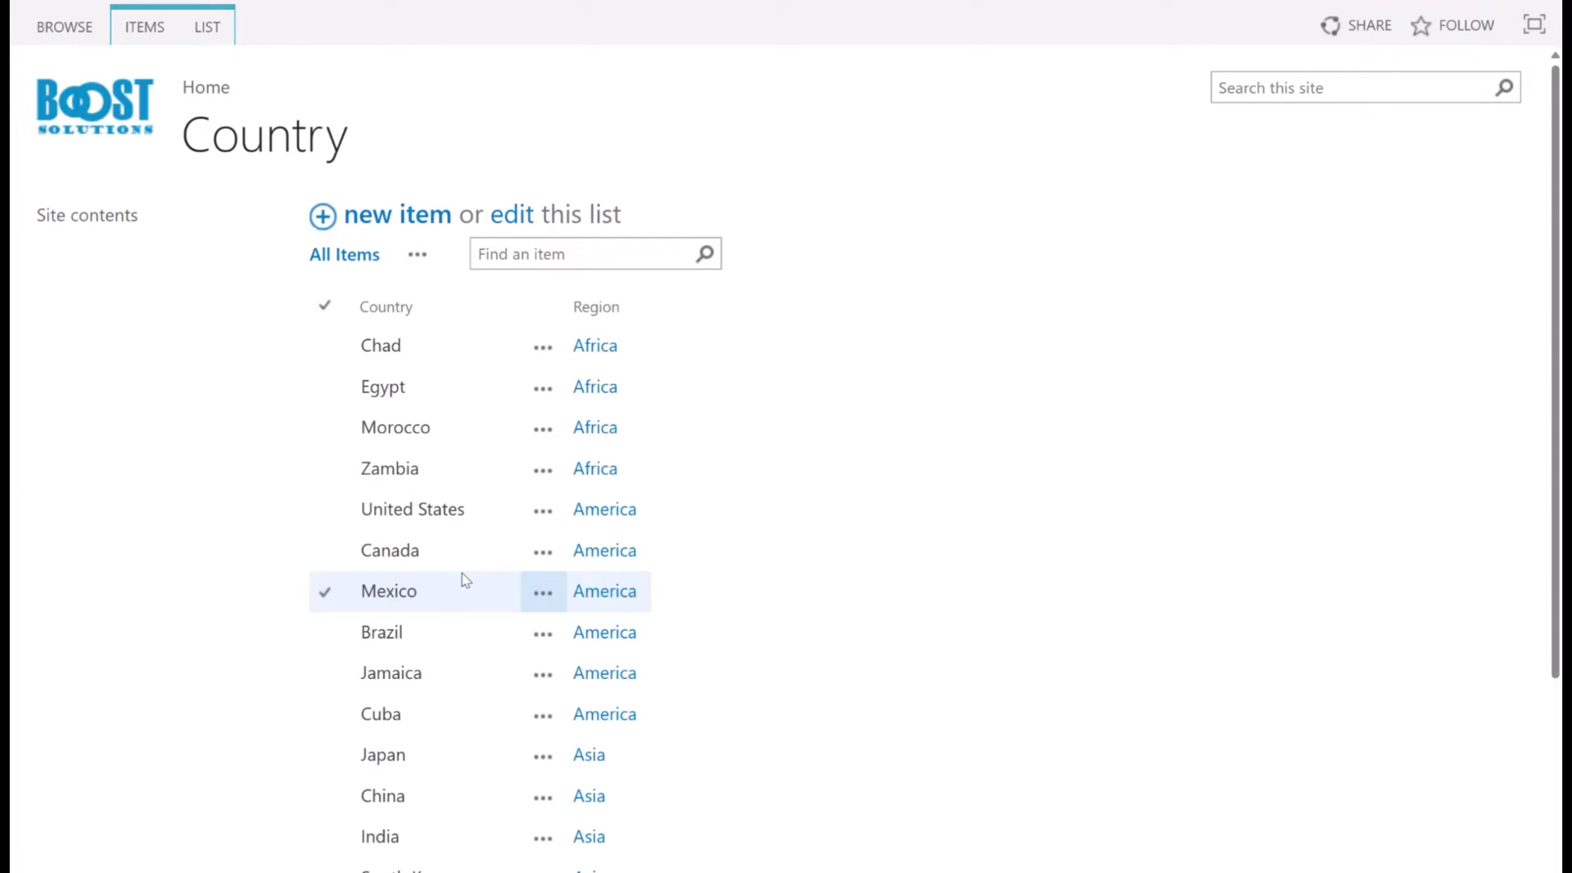
- Scroll through the Country and City lists to review their entries
scroll(776, 721, down, 4)
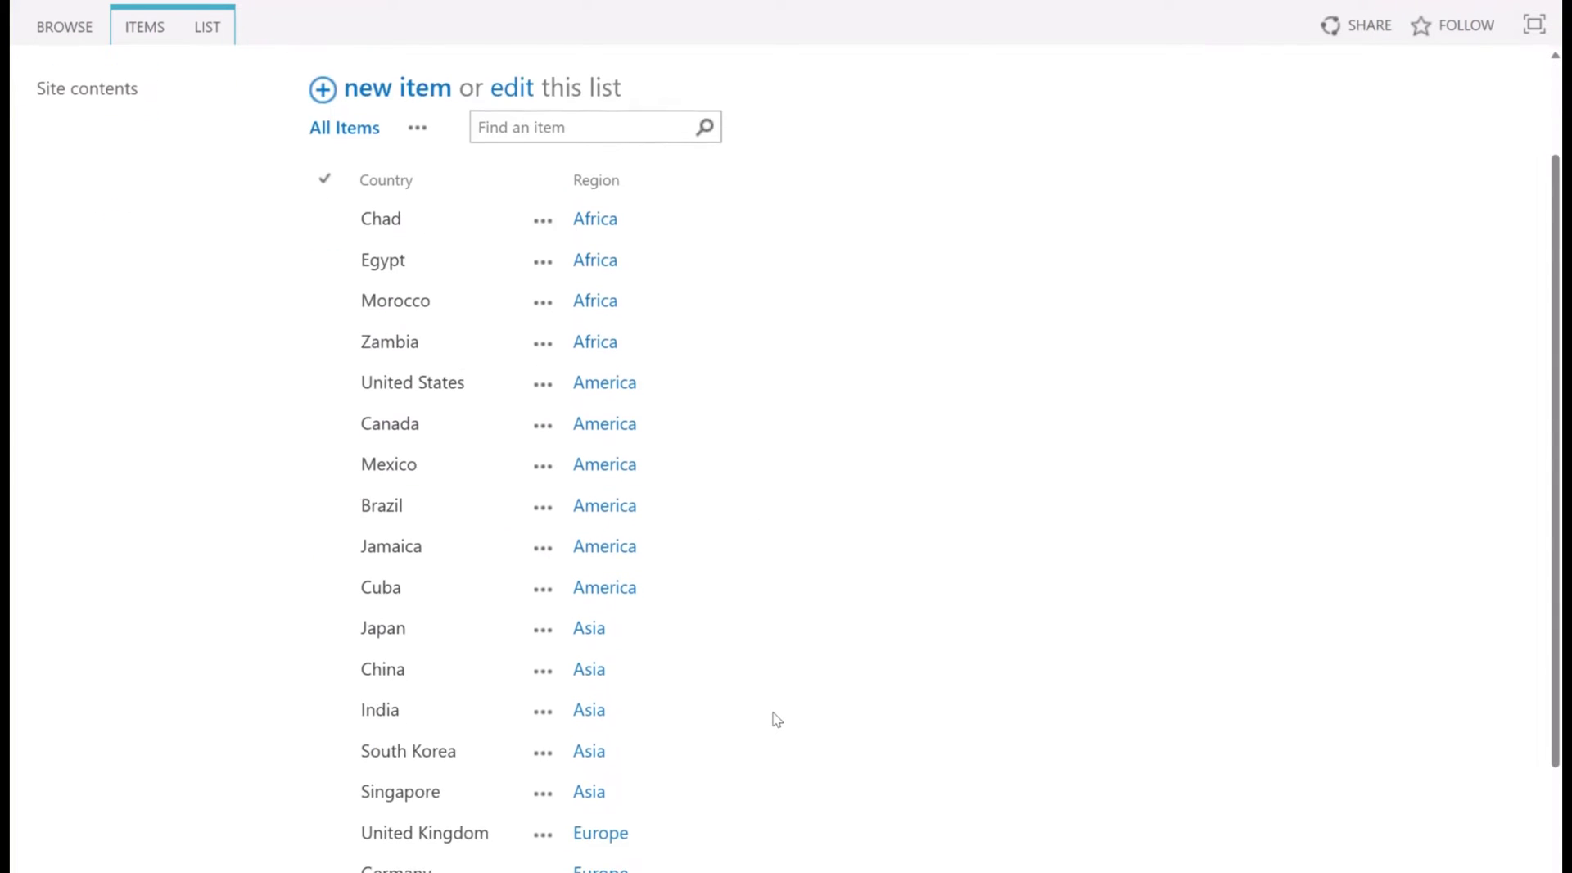
scroll(776, 718, up, 4)
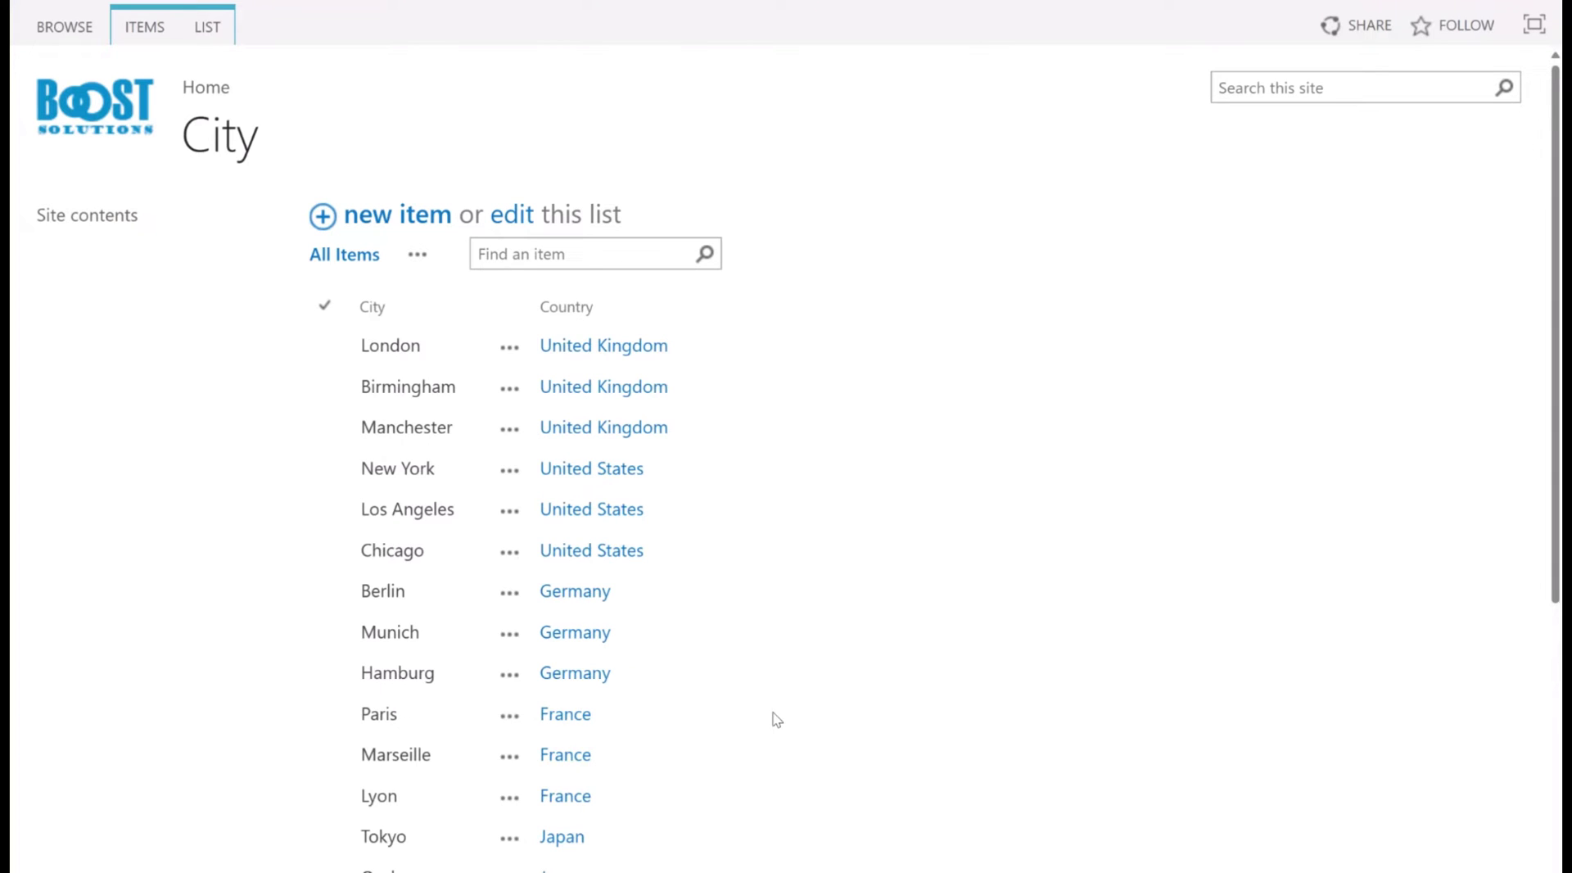
scroll(777, 674, down, 5)
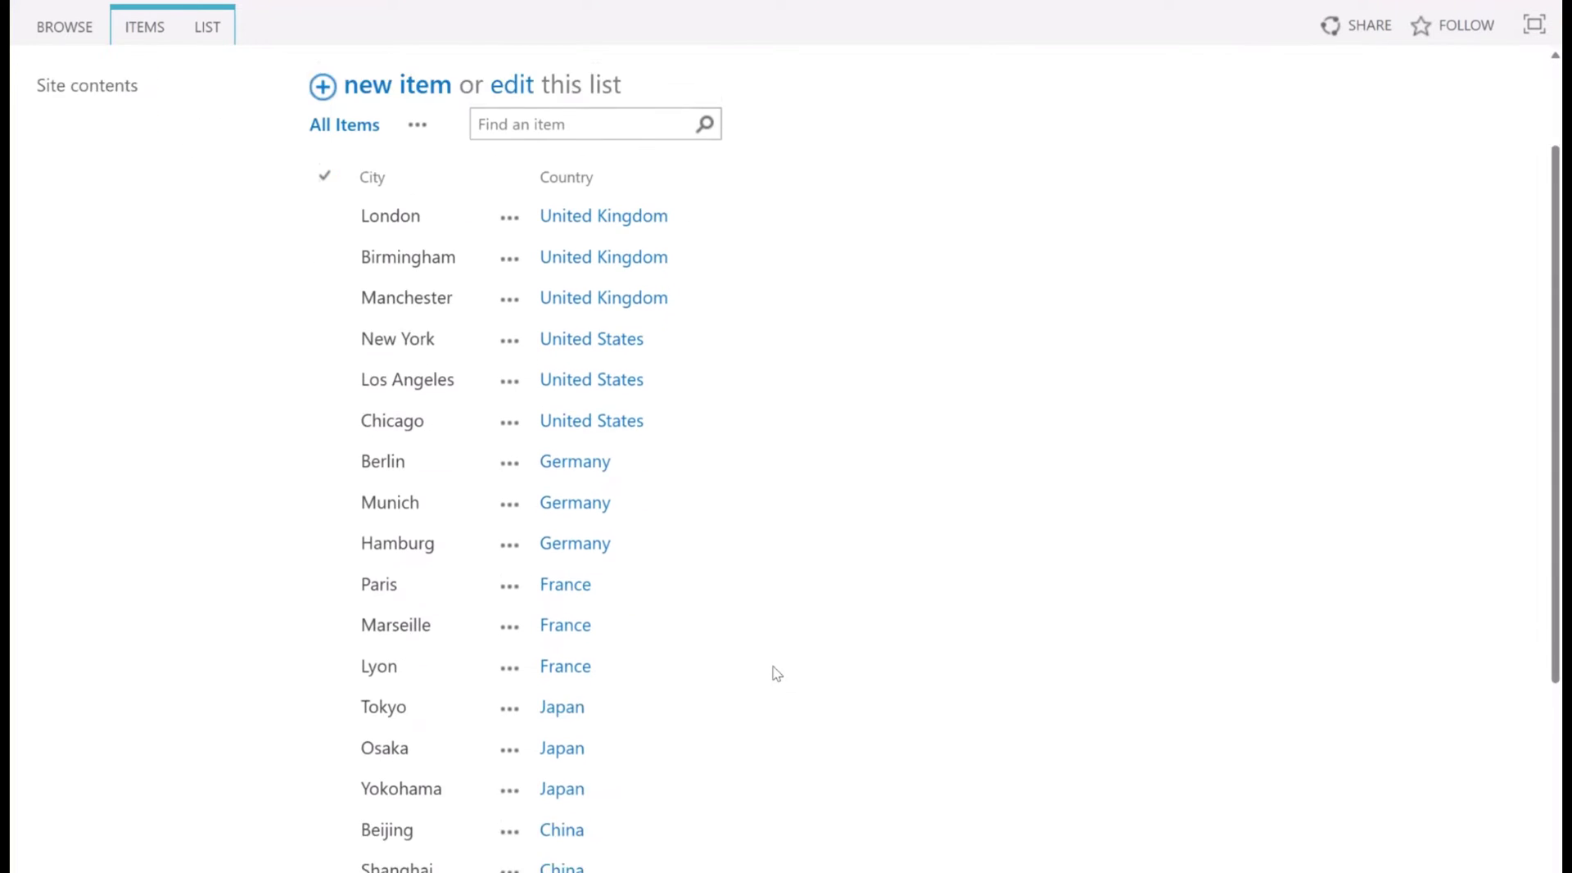
scroll(777, 675, up, 5)
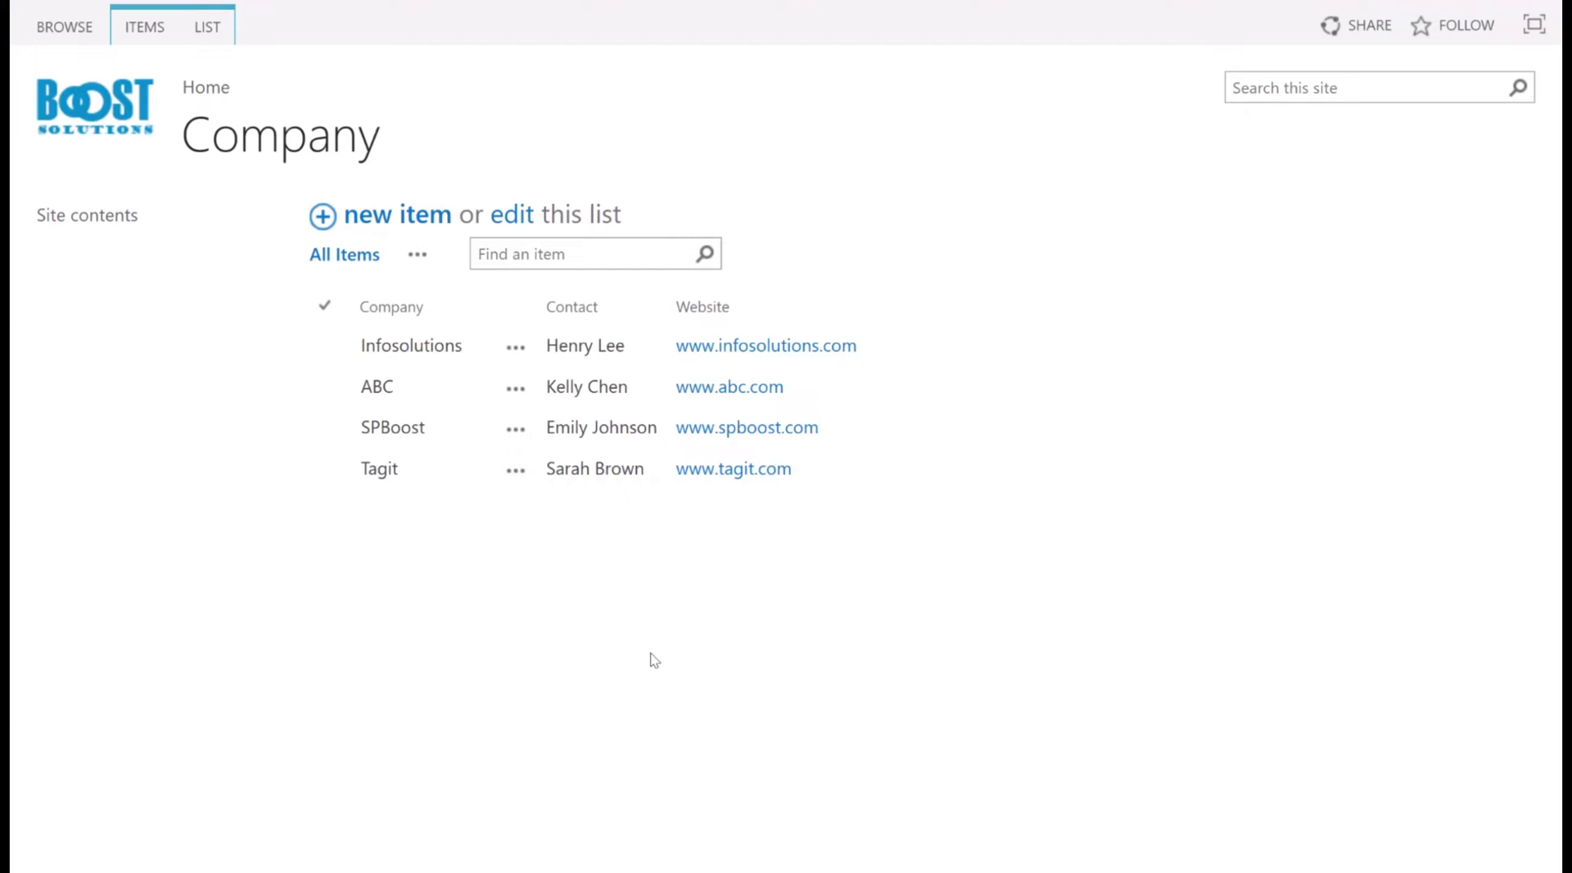
- Open the Company list's List Settings page
click(209, 32)
click(1307, 124)
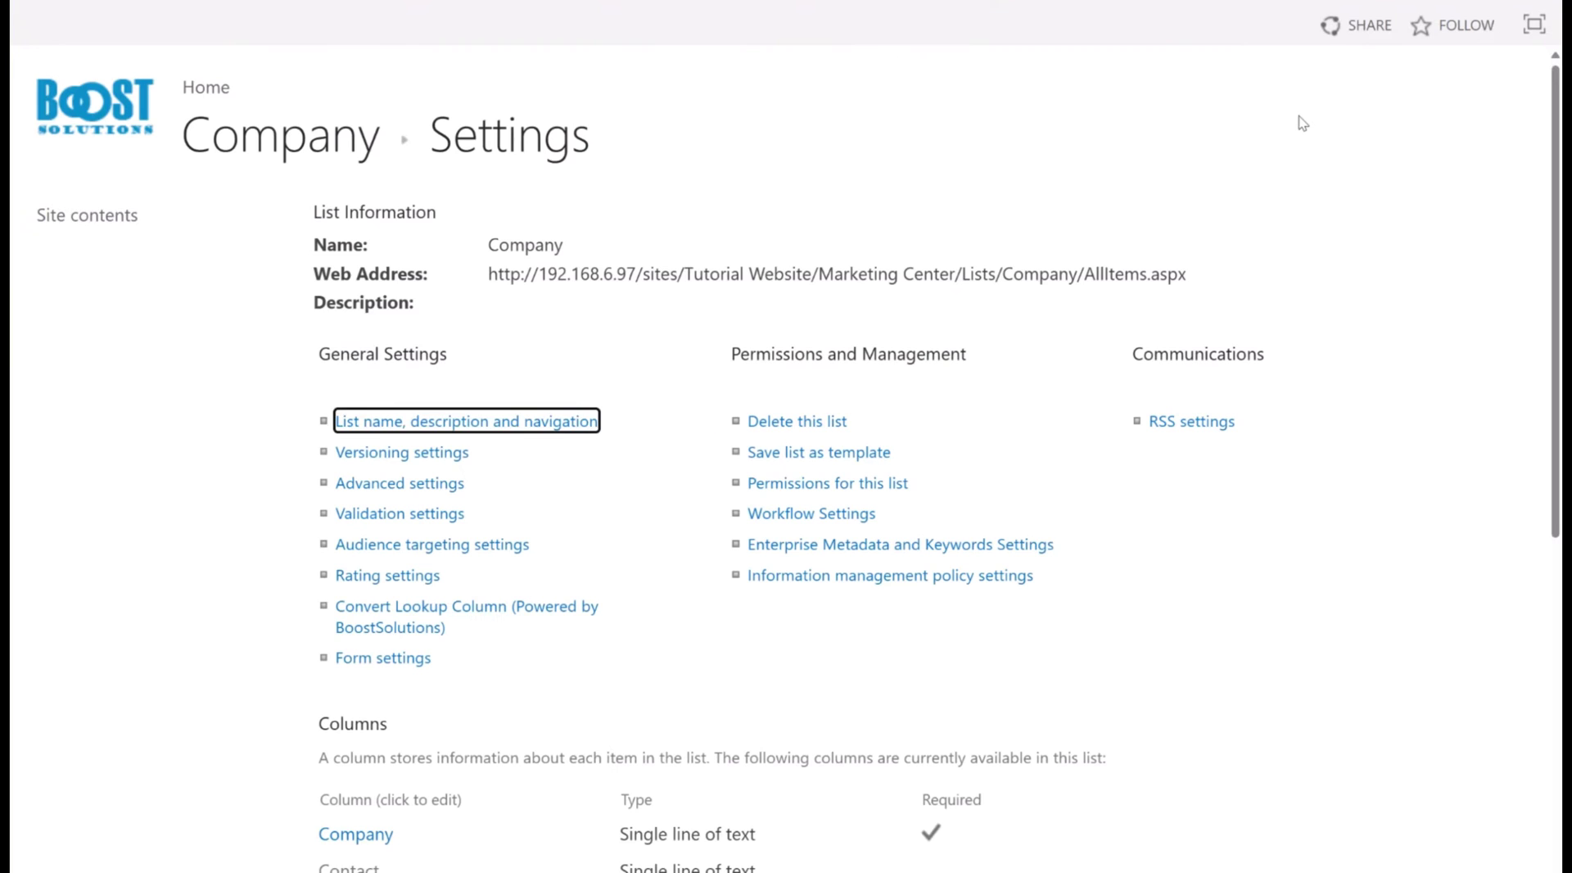
scroll(703, 408, down, 5)
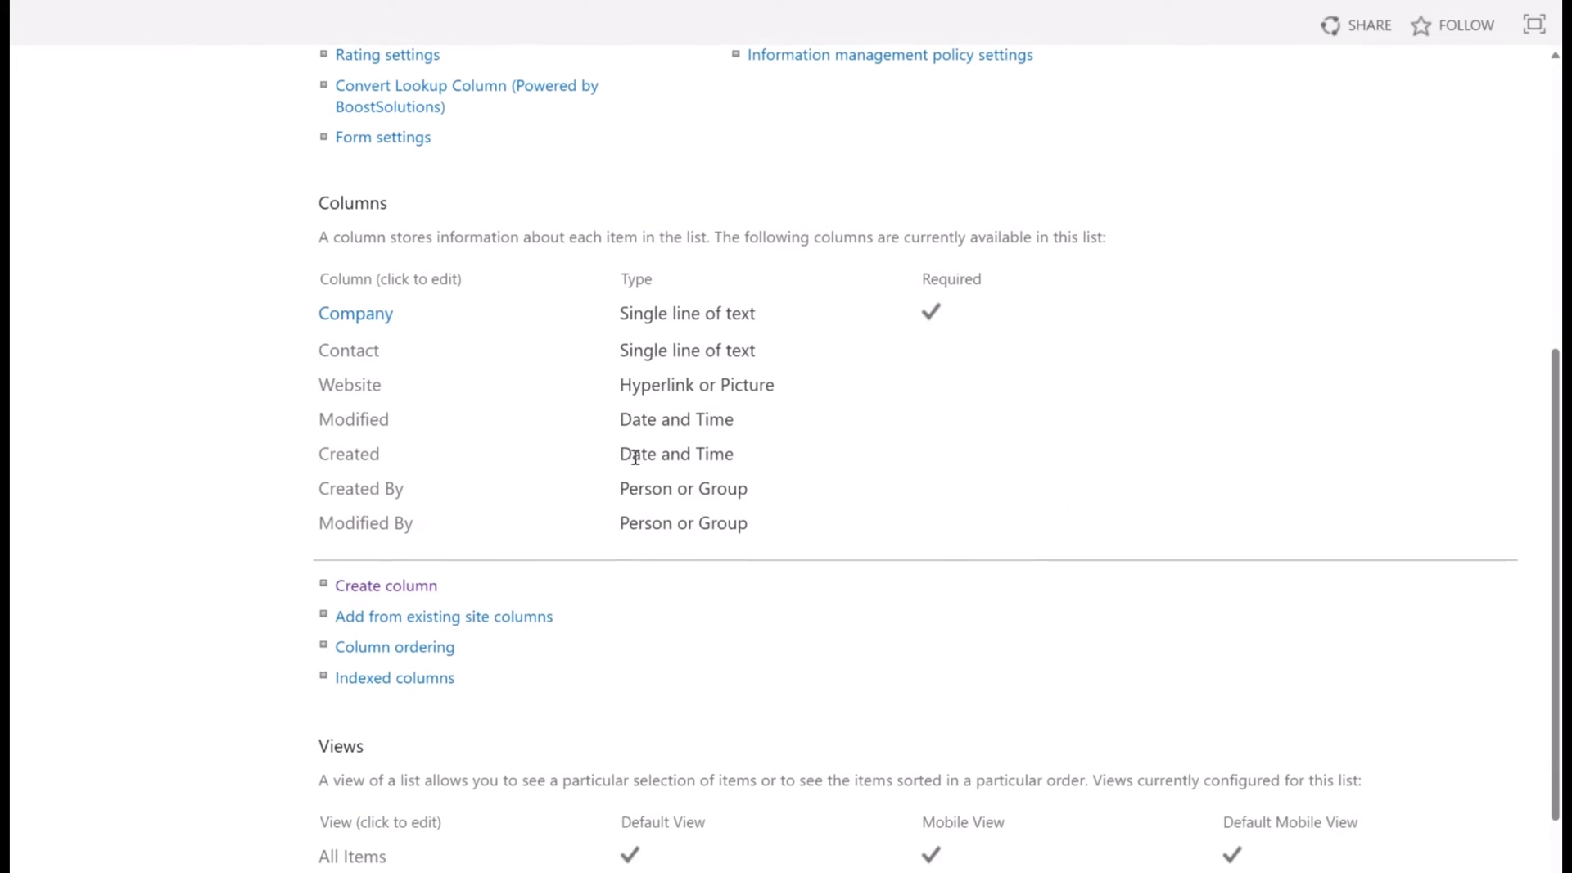
- Create a Cascaded Lookup column named Region drawing values from the Region list
click(420, 586)
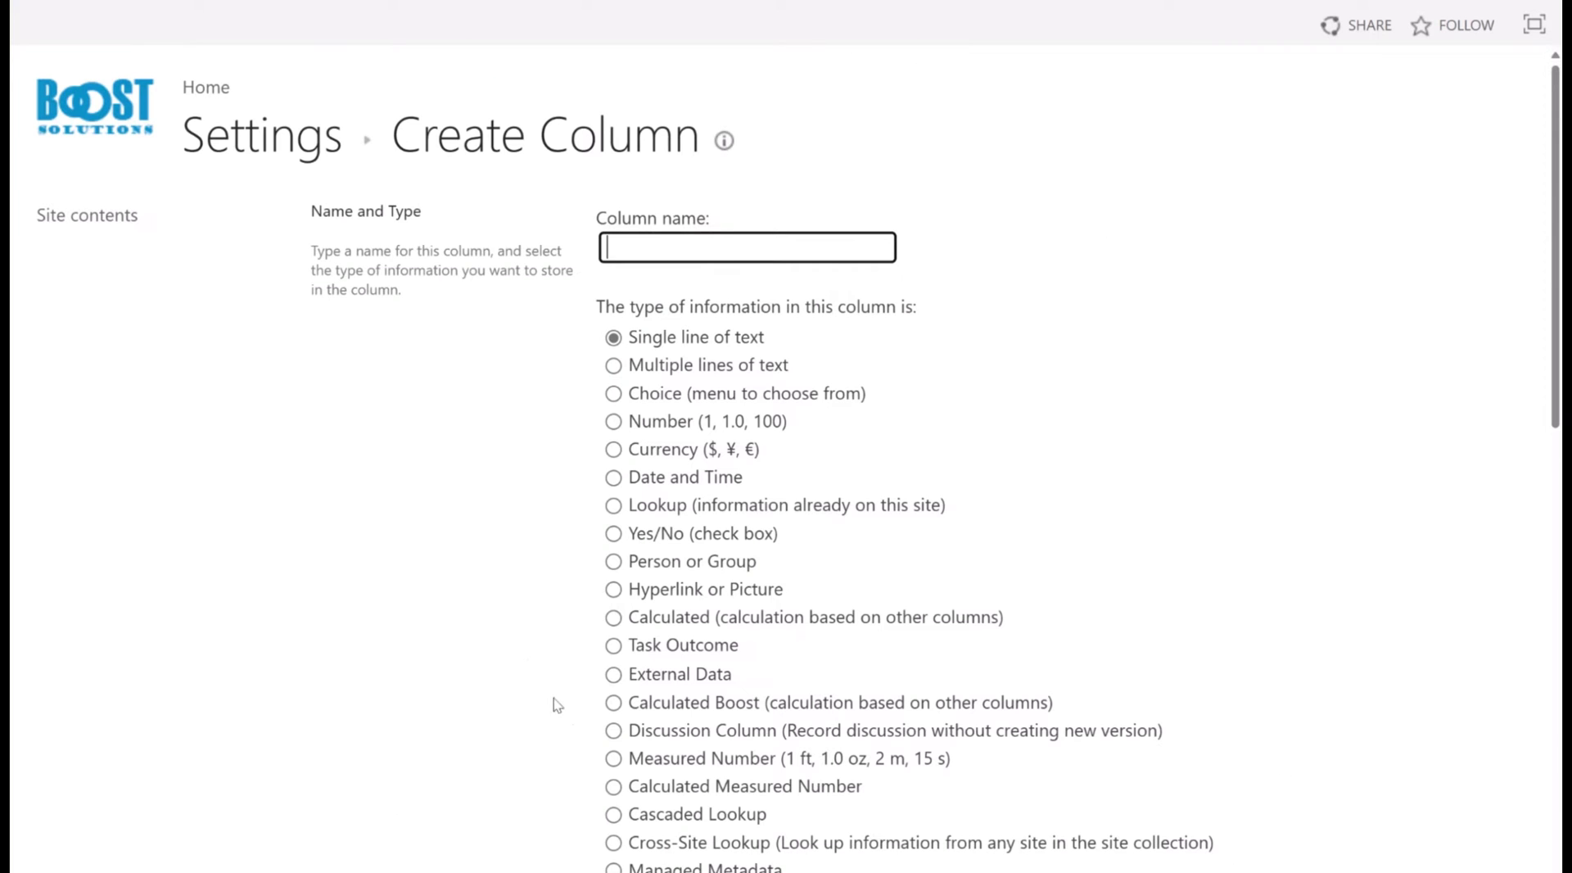
click(612, 814)
text(Region)
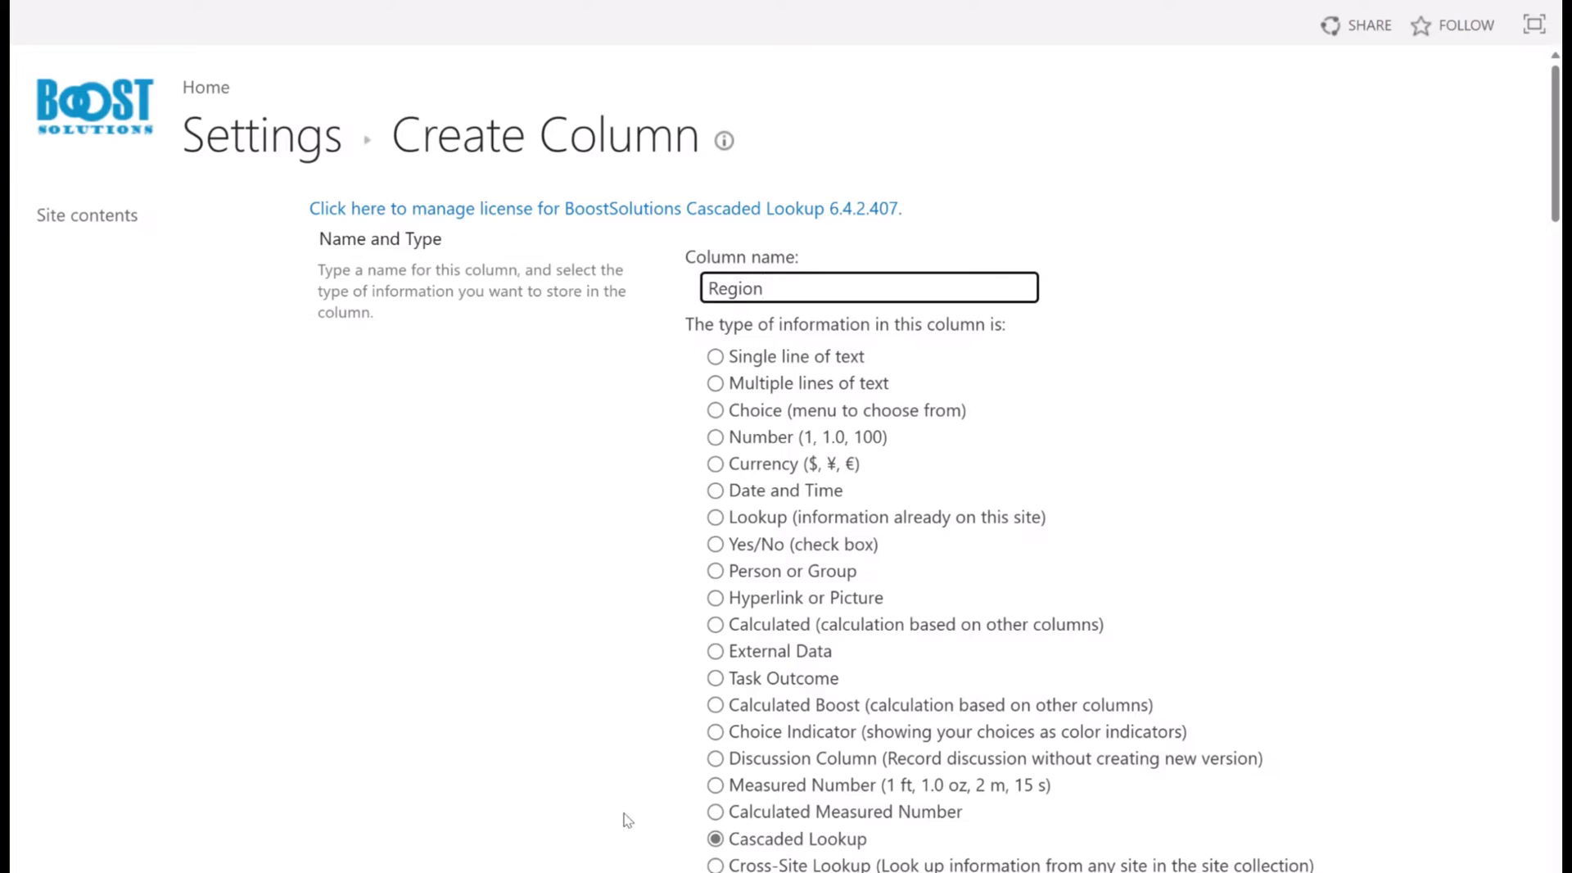
scroll(642, 631, down, 15)
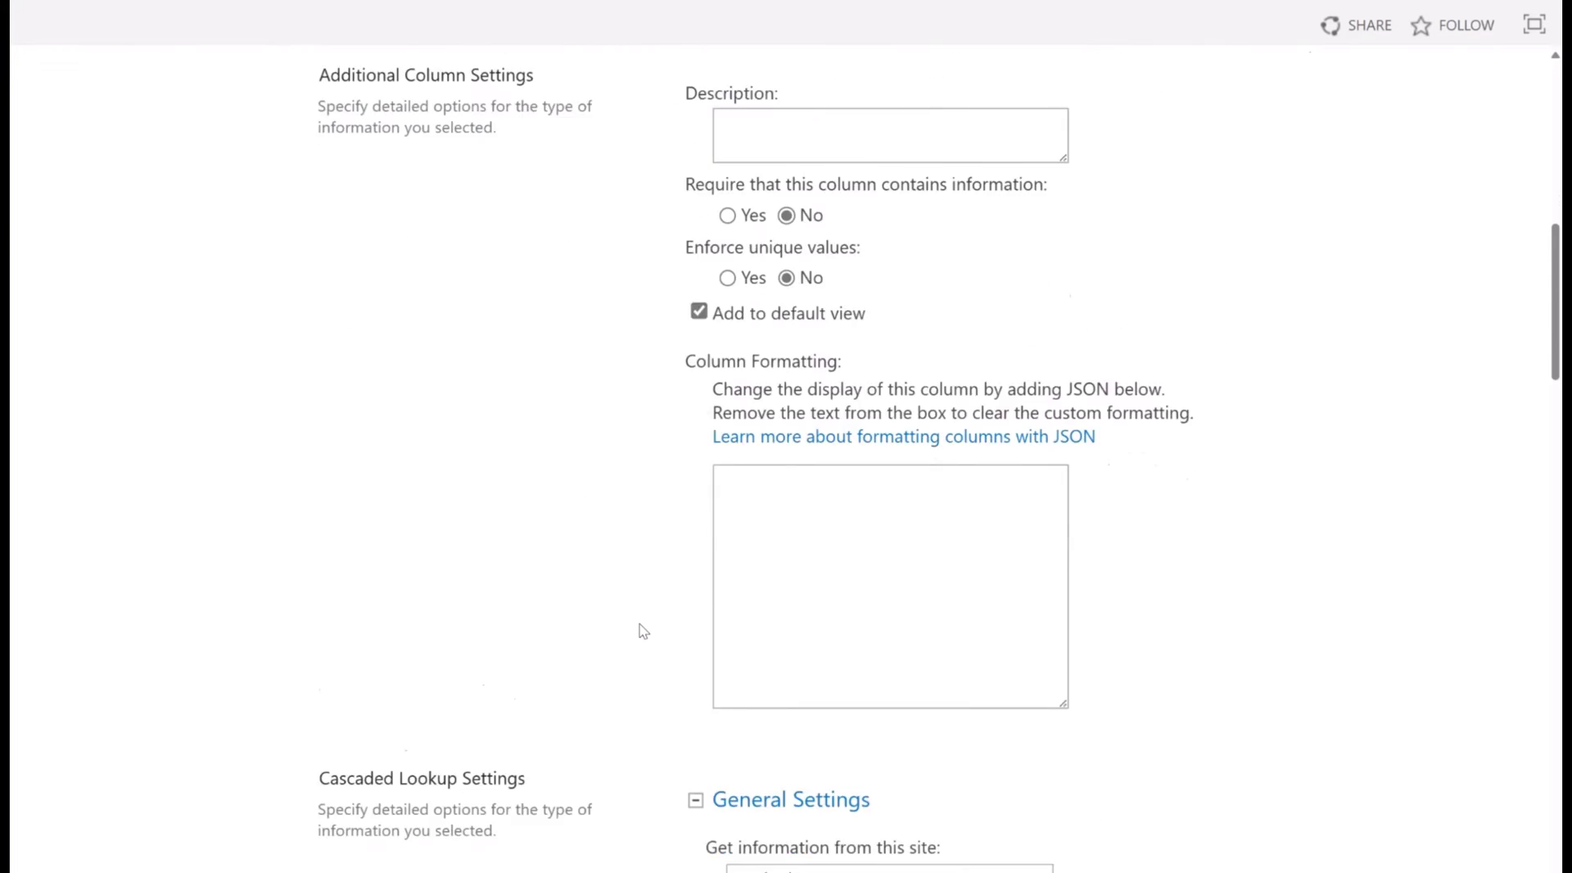
click(968, 267)
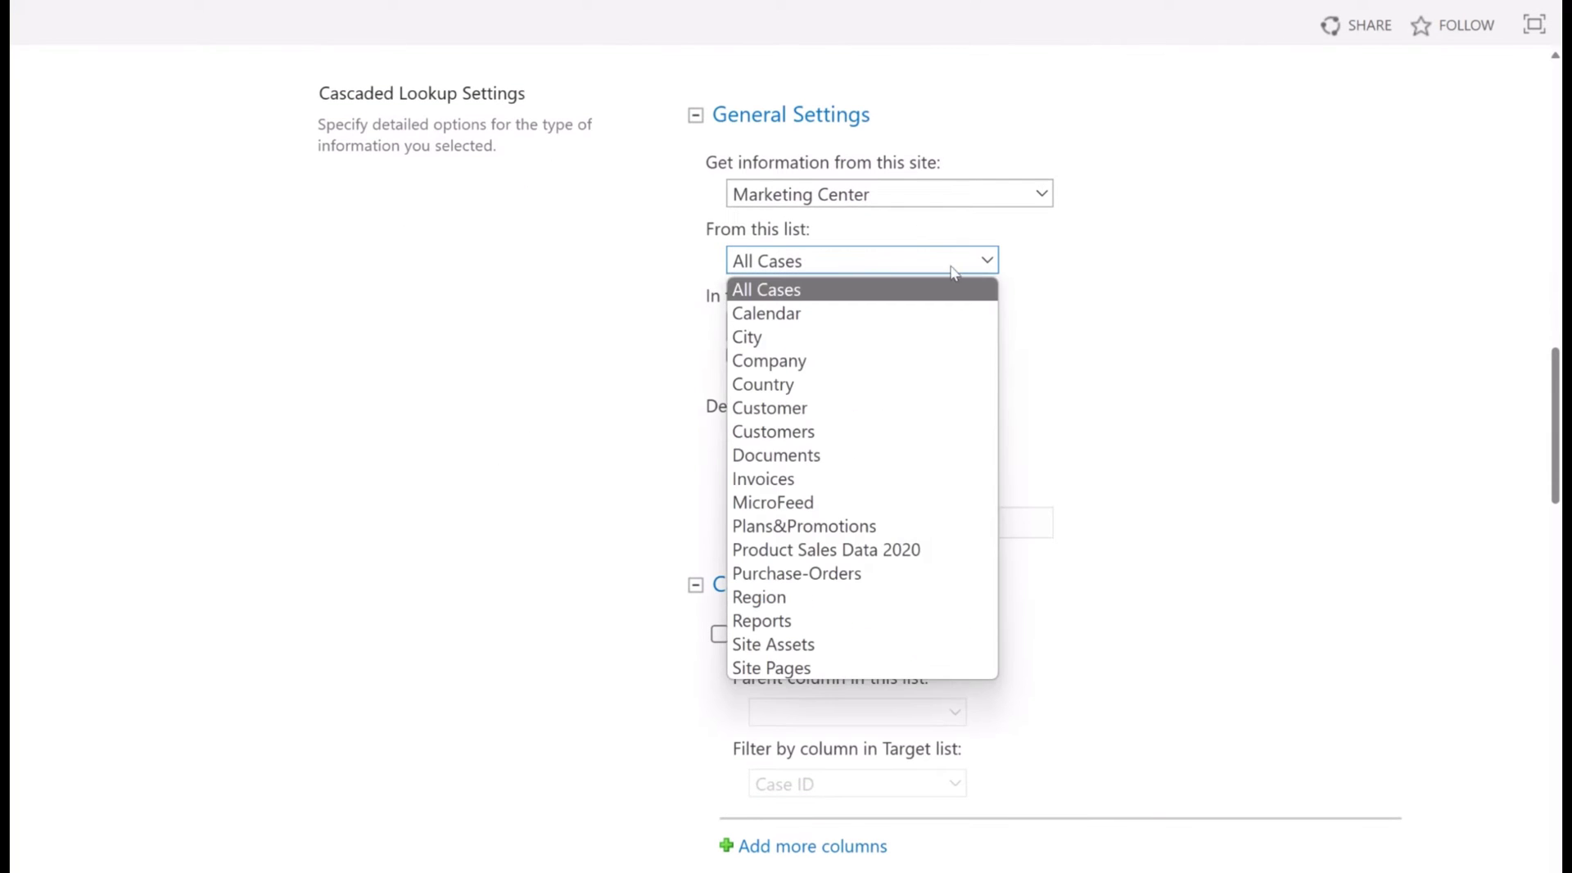
click(774, 596)
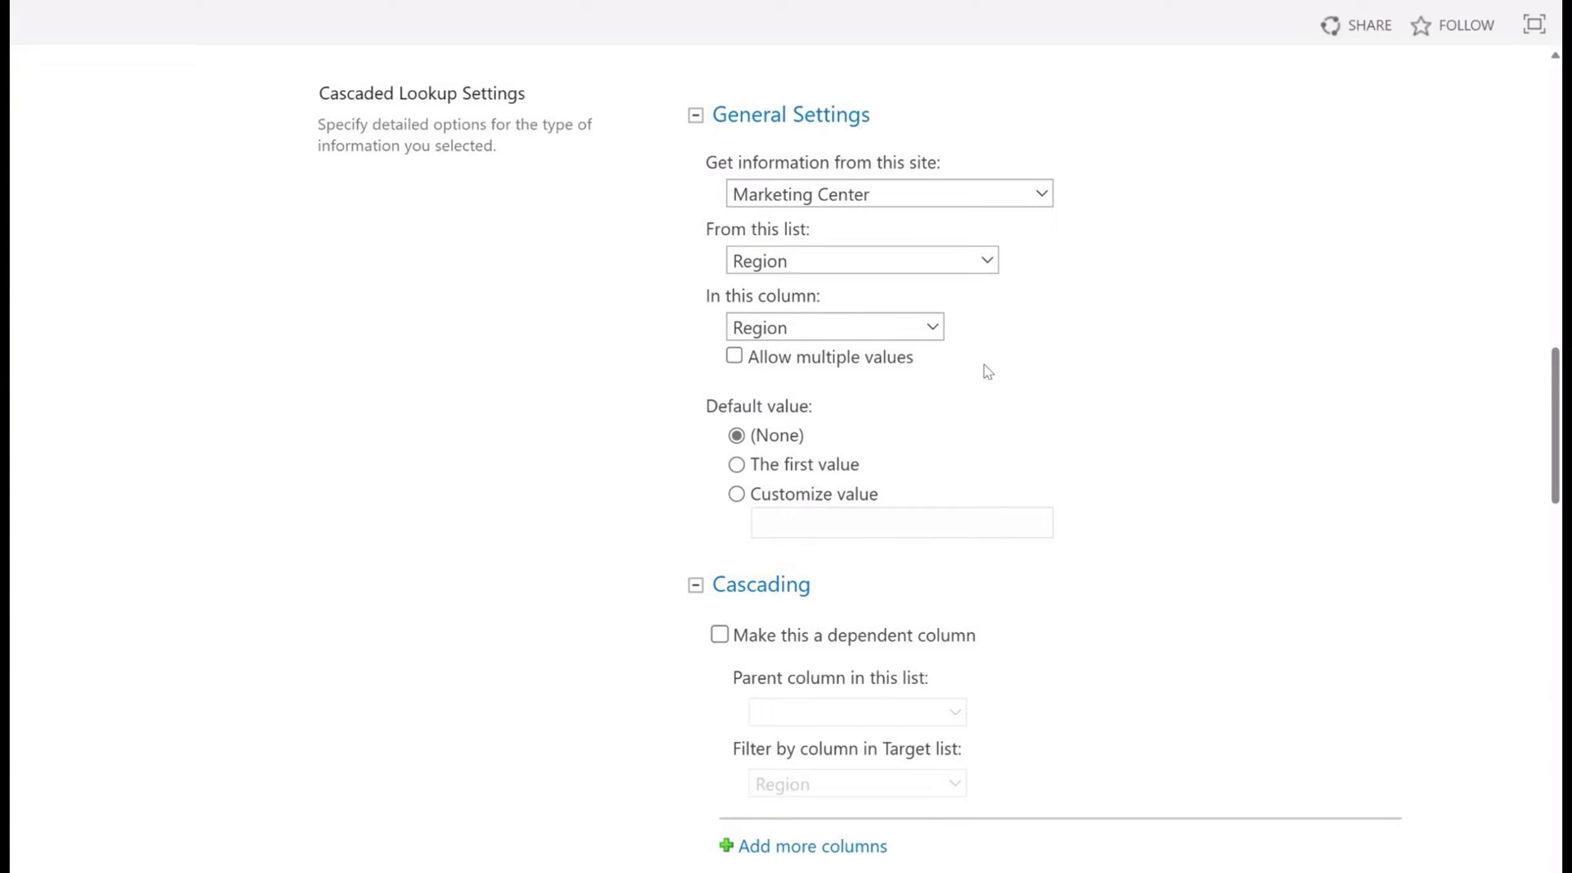
scroll(986, 371, down, 20)
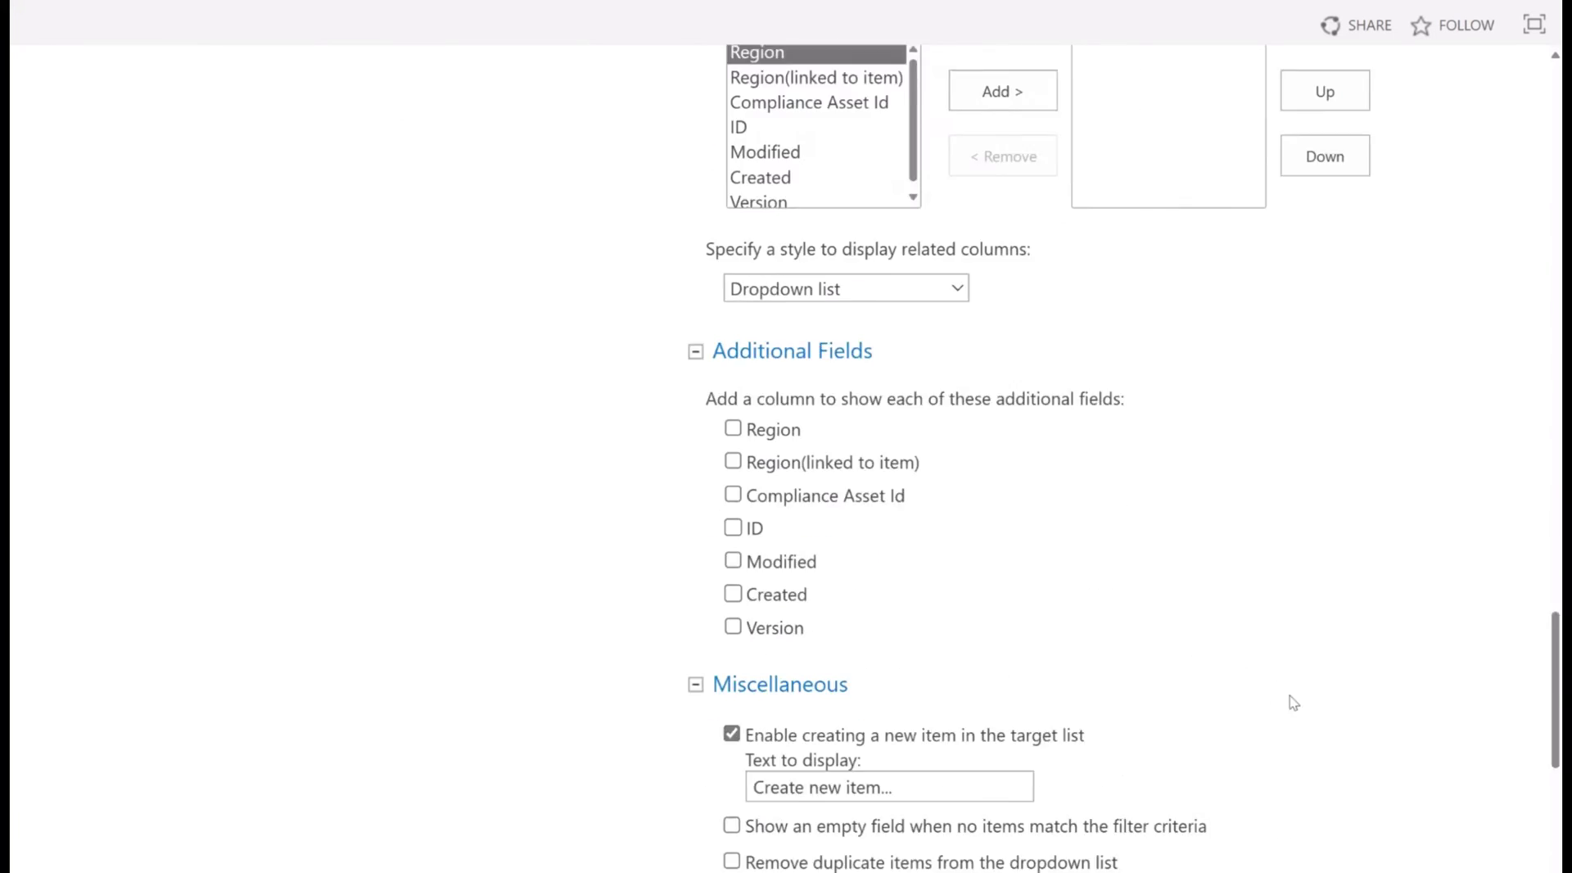
click(1366, 788)
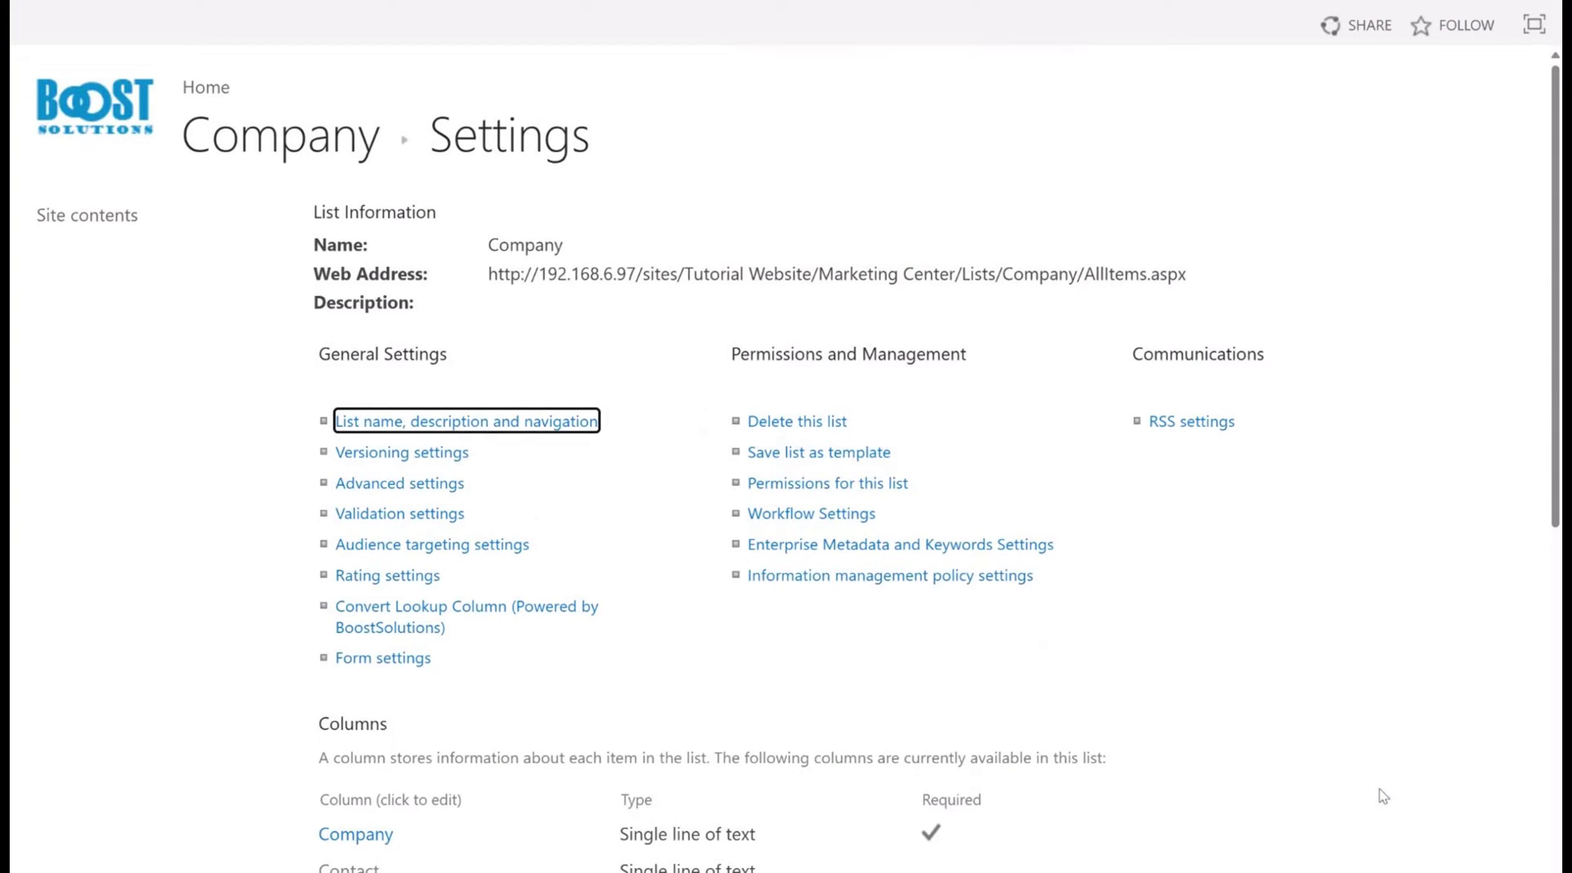
- Start a Cascaded Lookup column named Country sourced from the Country list
scroll(737, 638, down, 5)
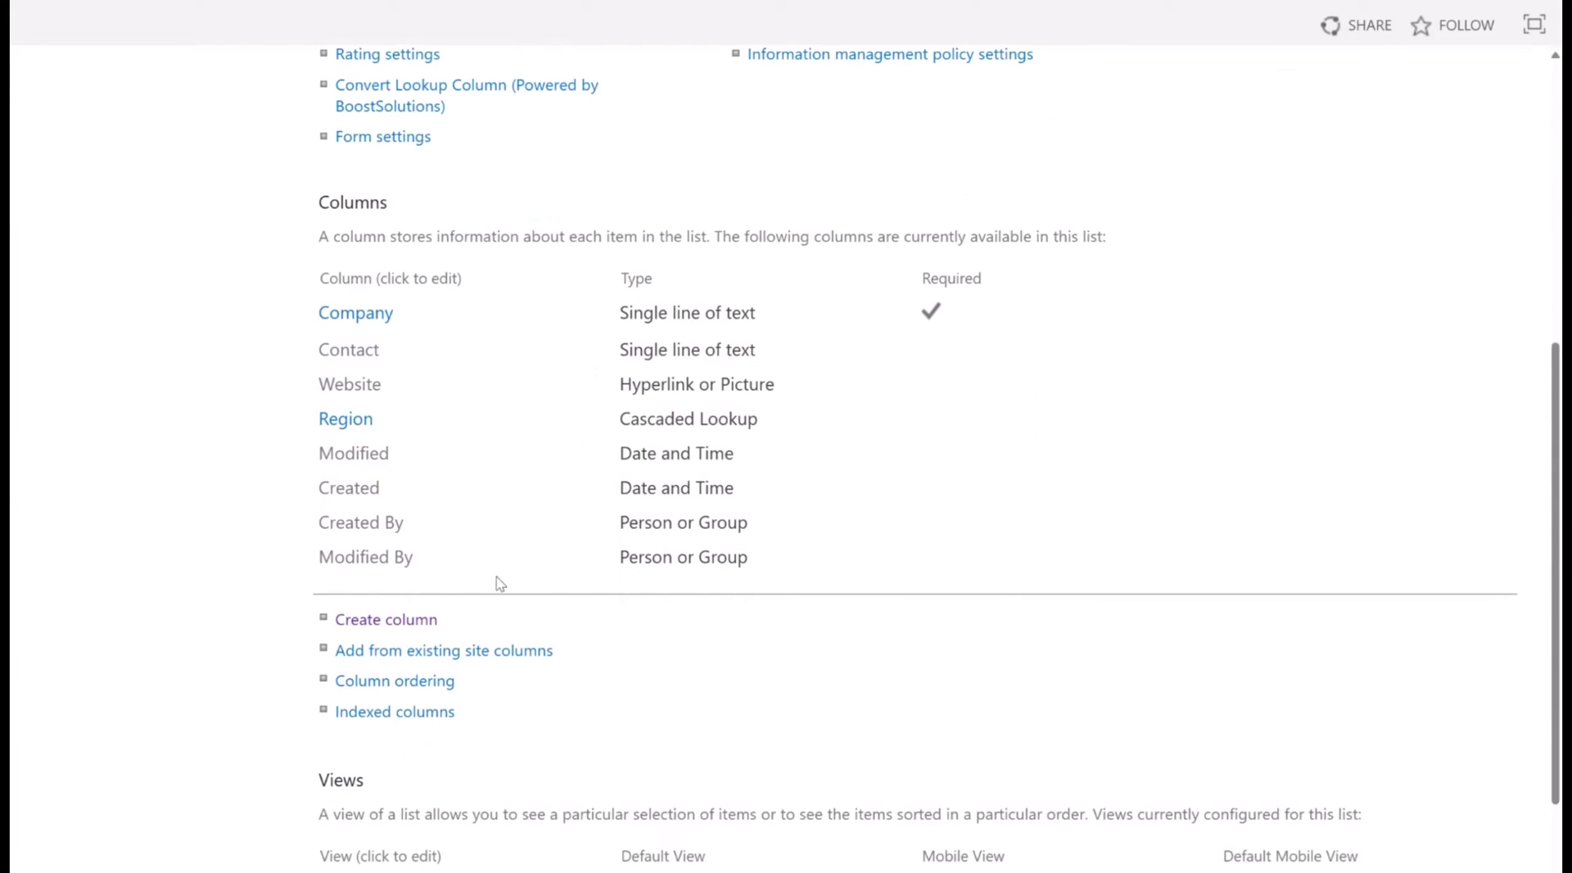
click(354, 623)
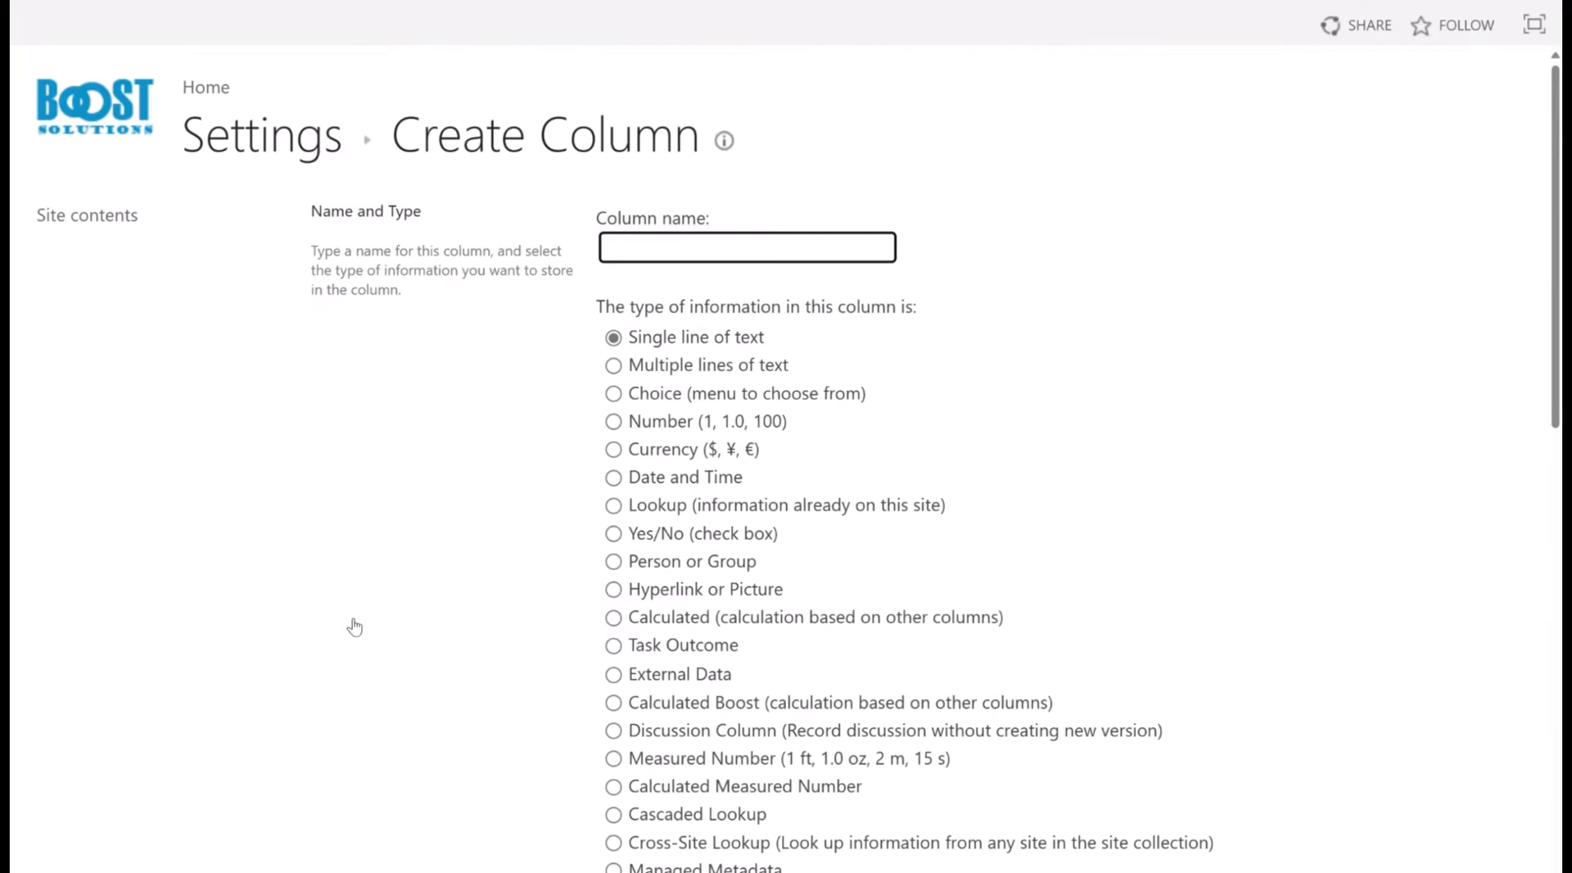
click(611, 814)
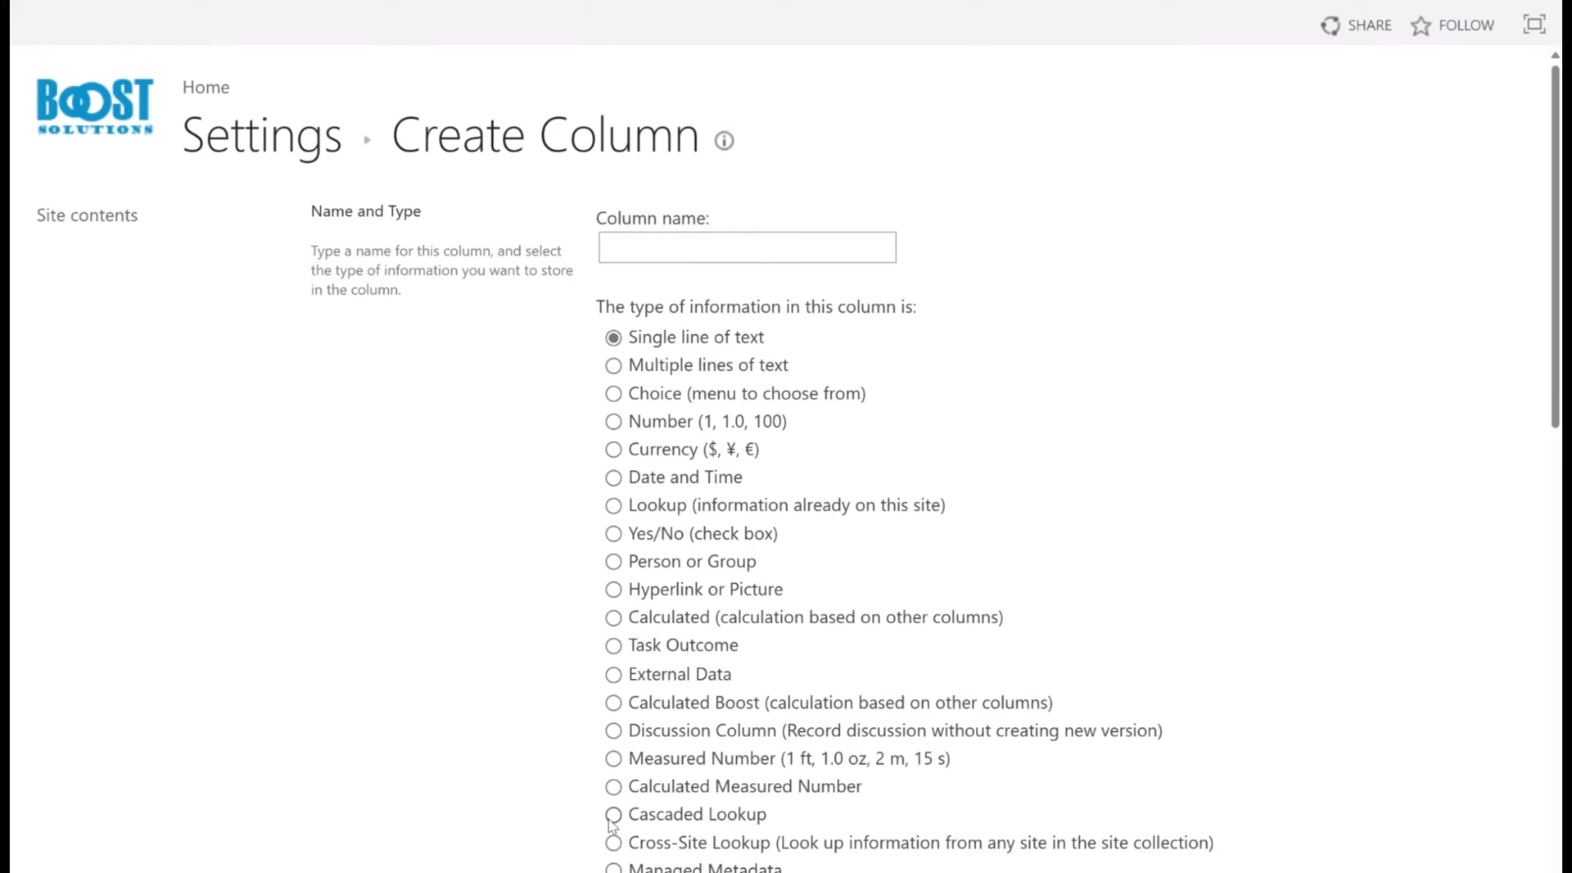
text(Country)
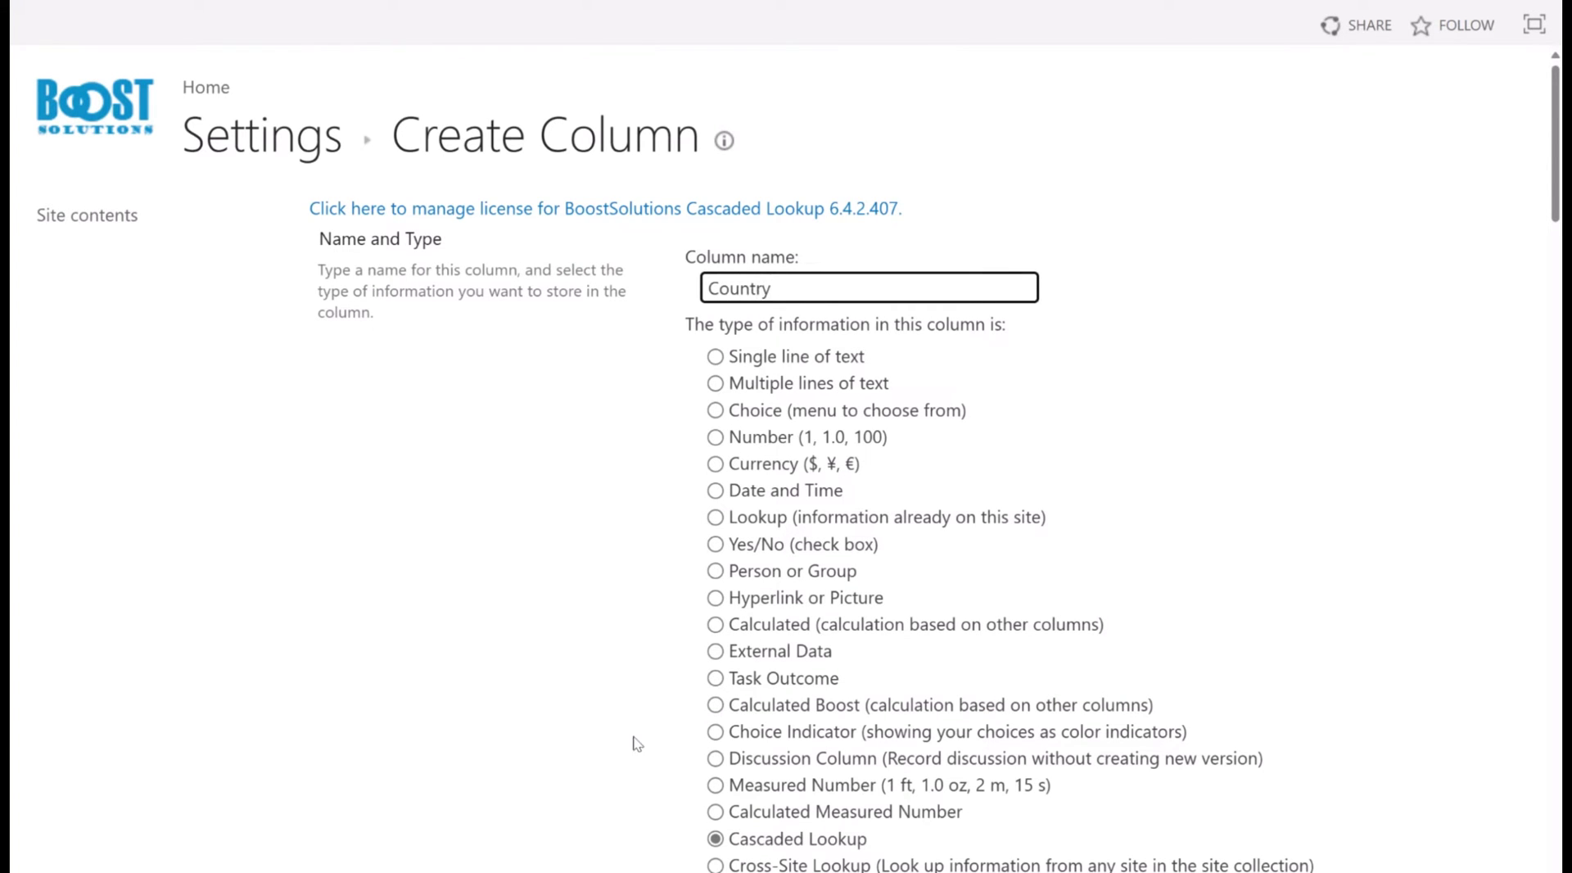
scroll(635, 680, down, 15)
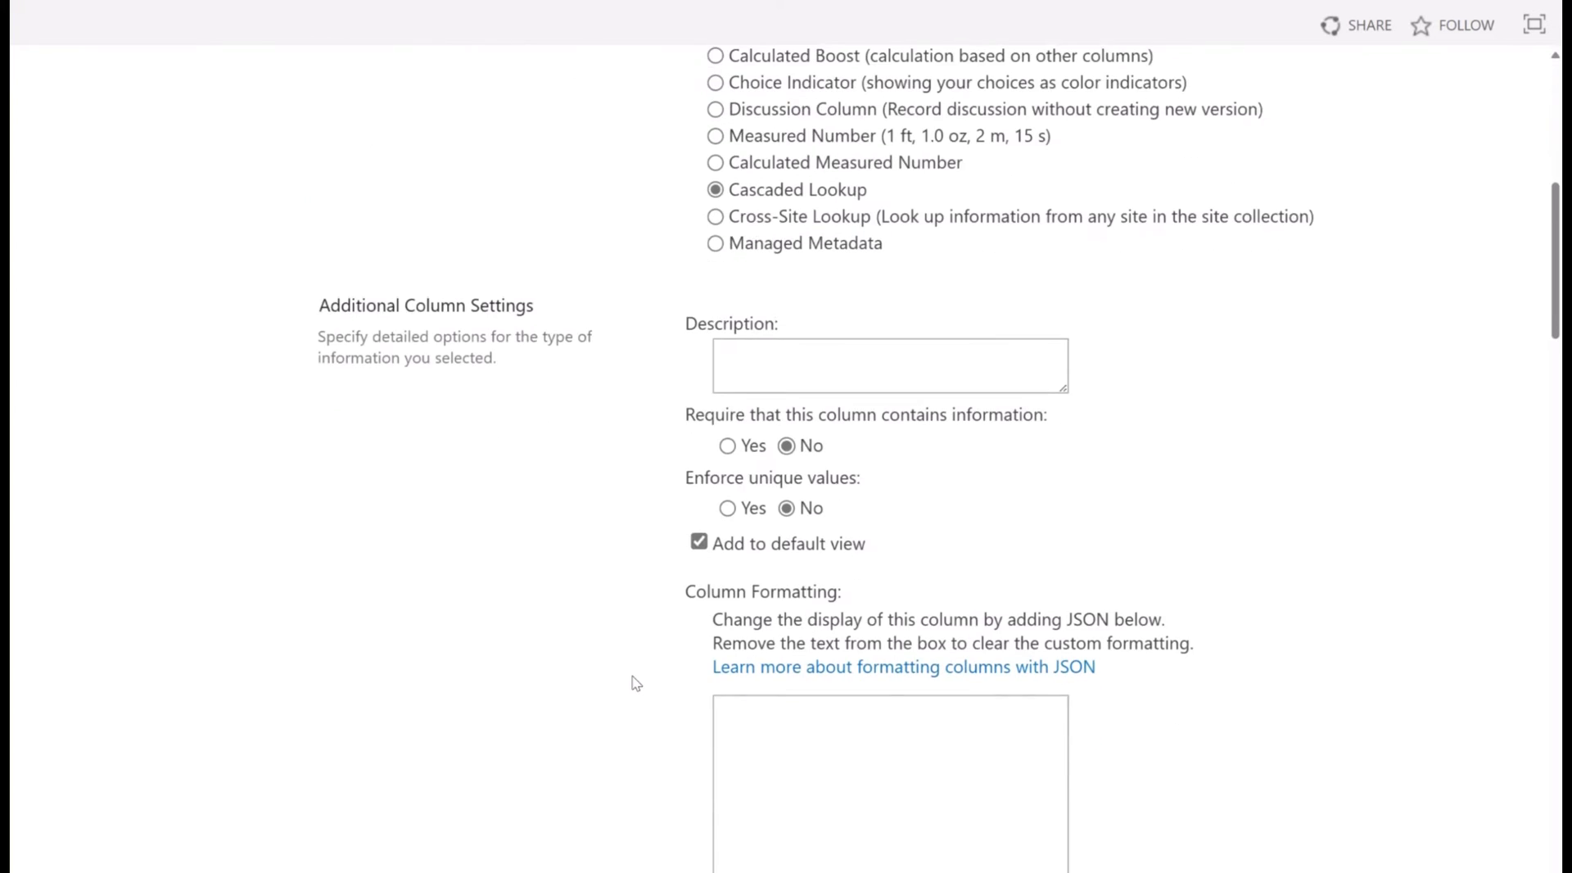
scroll(670, 621, down, 2)
click(844, 393)
click(806, 515)
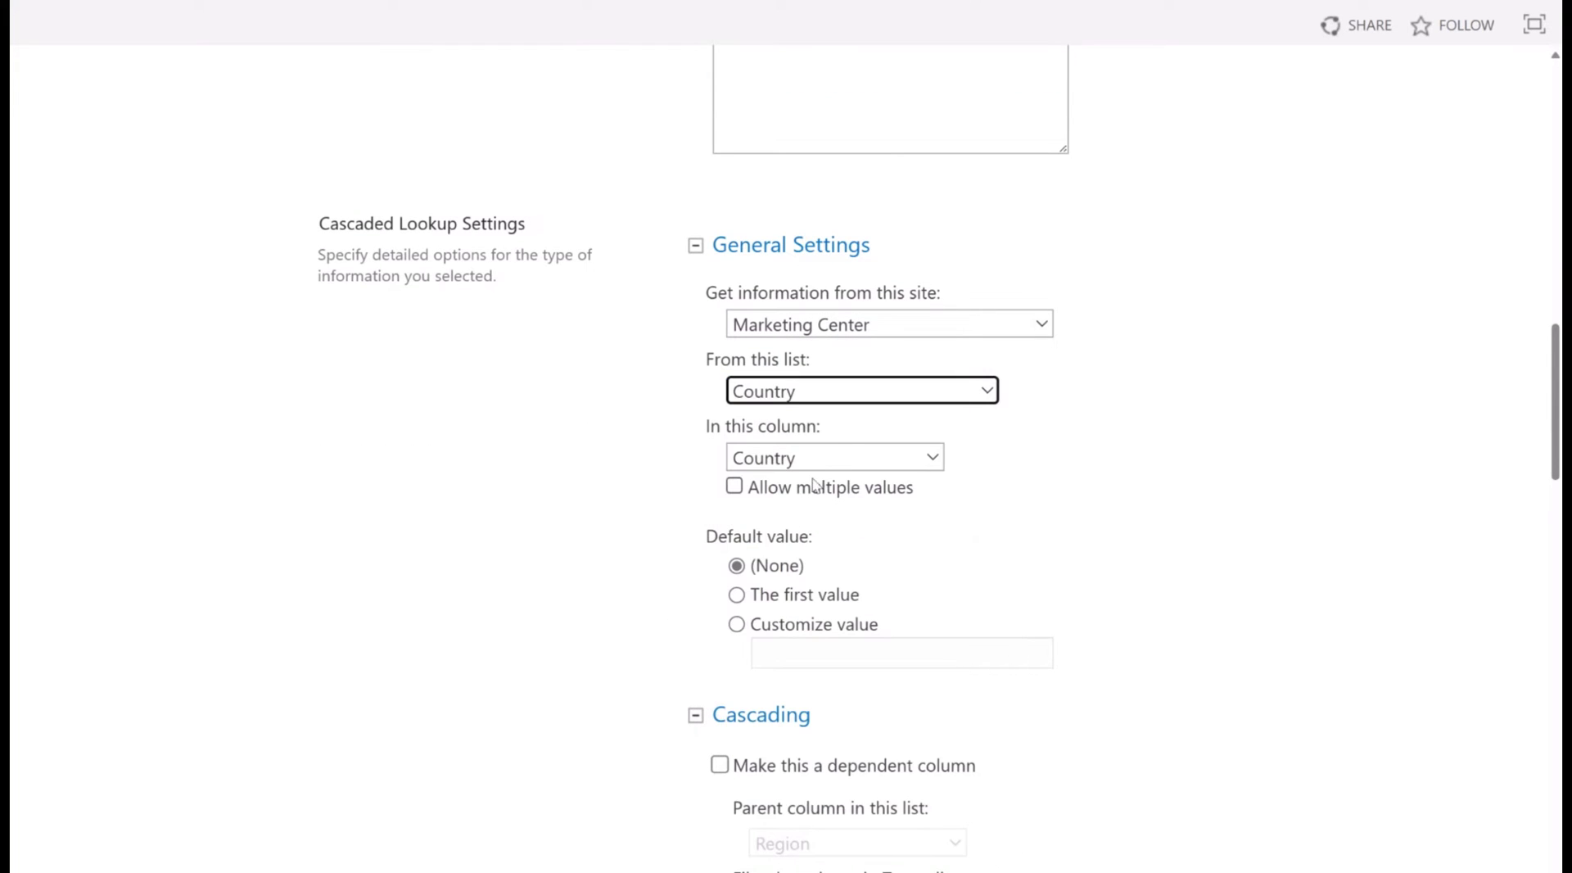
- Make Country a dependent column filtered by Region, then save it
scroll(978, 491, down, 3)
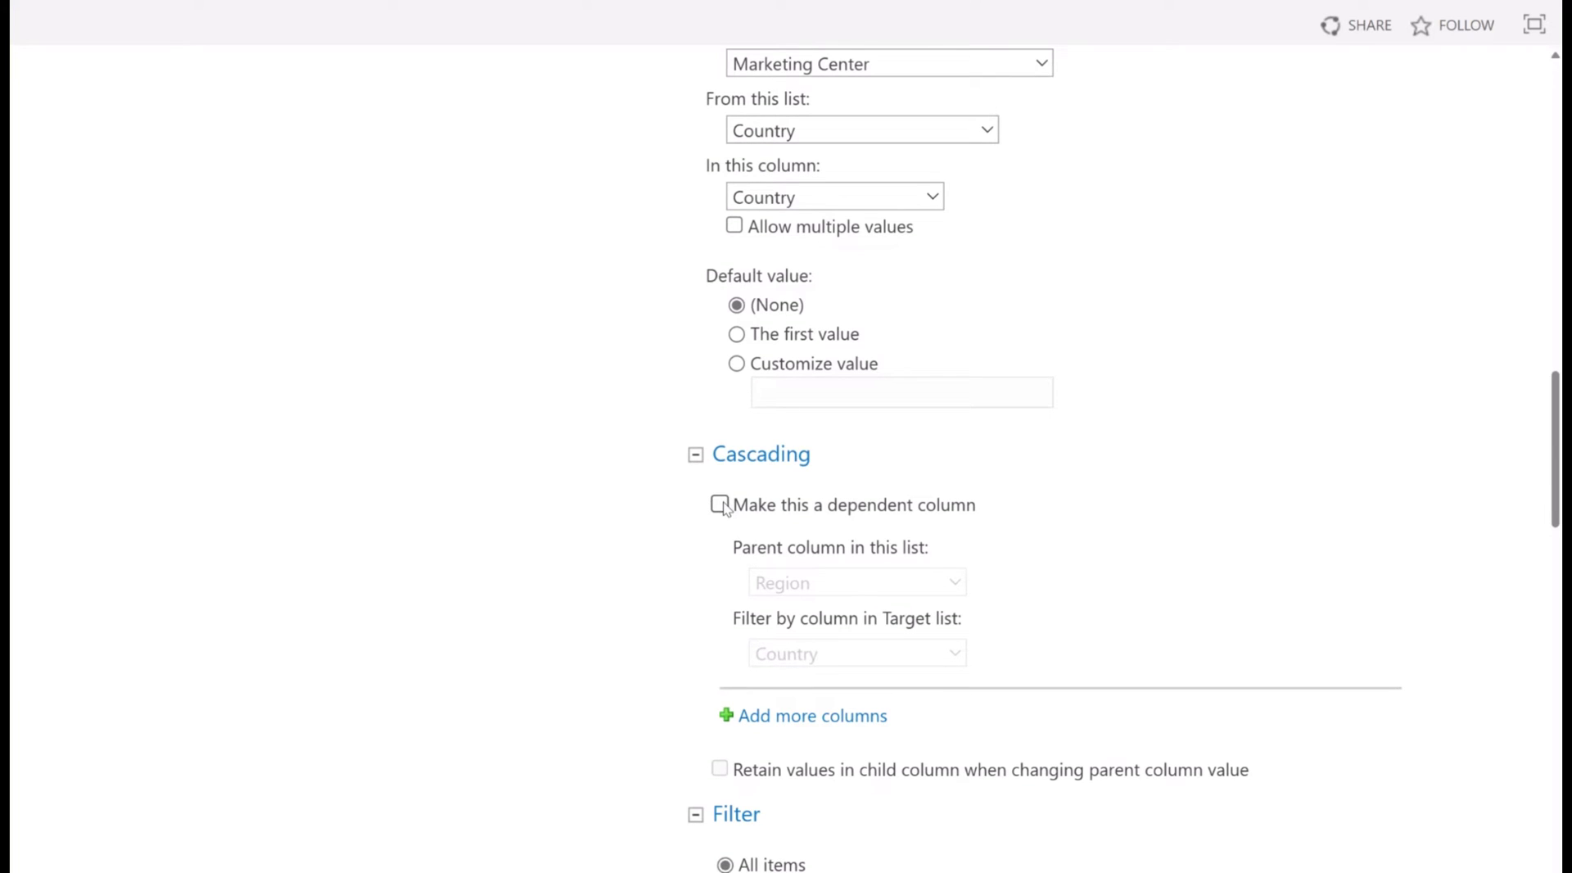
click(720, 505)
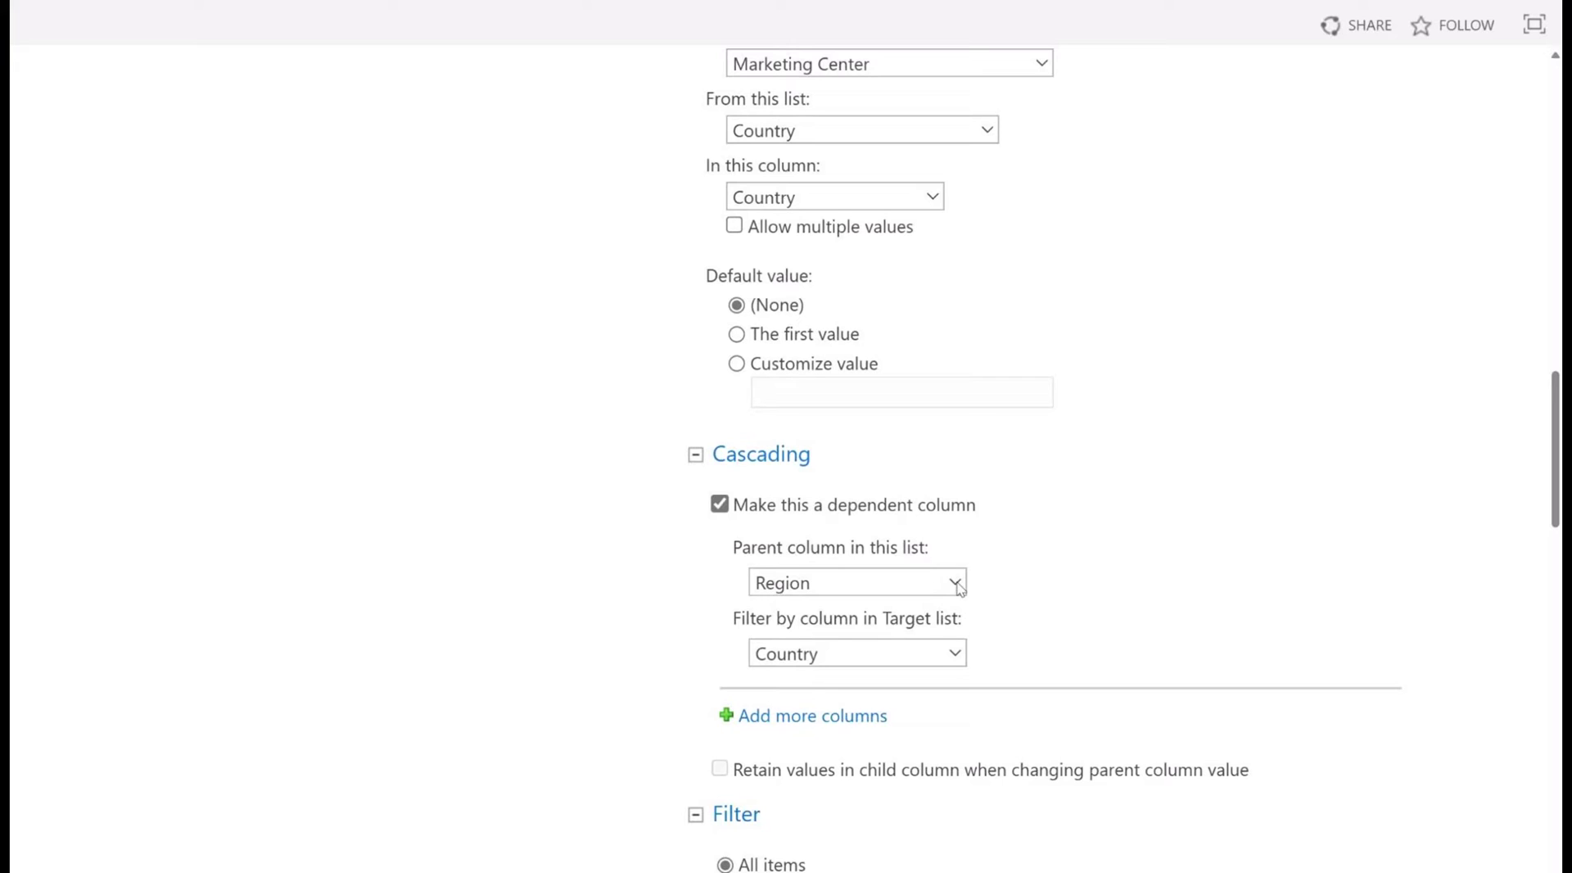
click(960, 657)
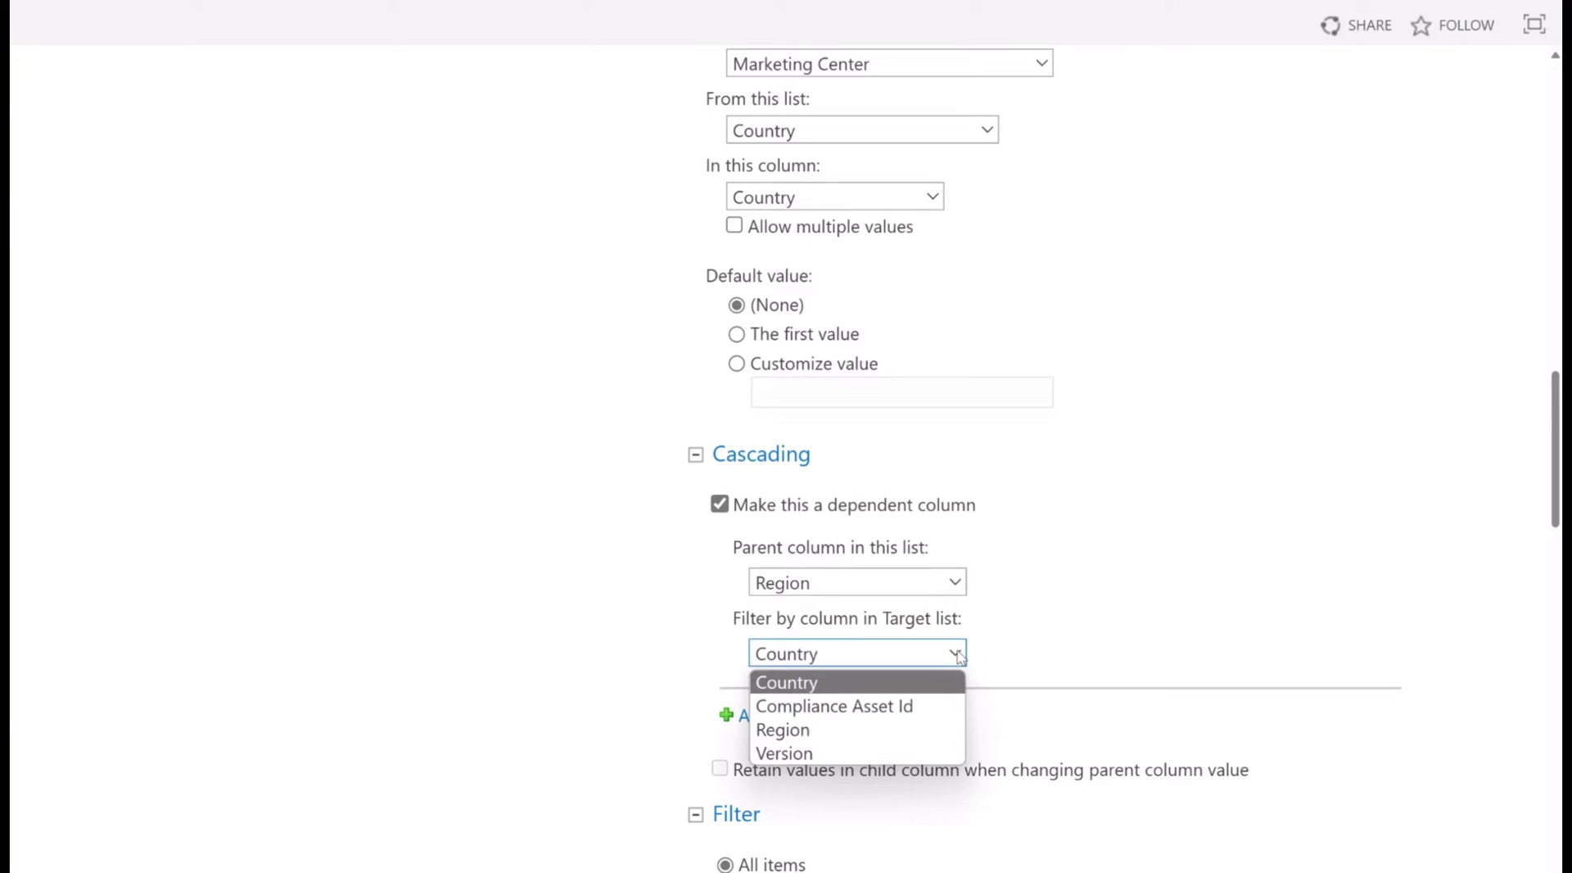
click(855, 731)
click(1151, 604)
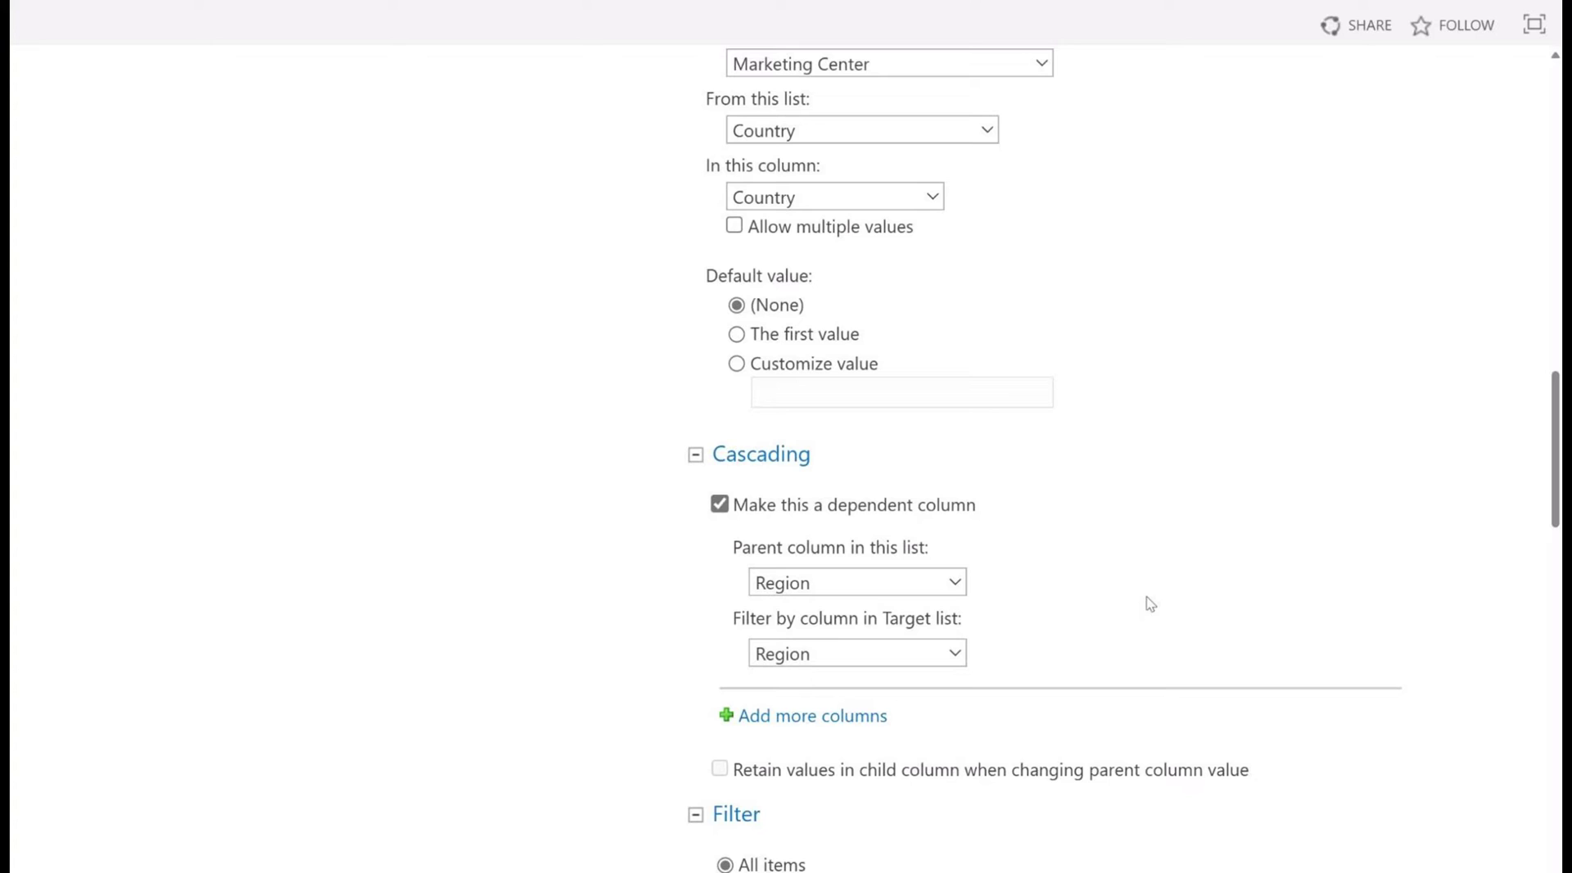
scroll(1151, 603, down, 20)
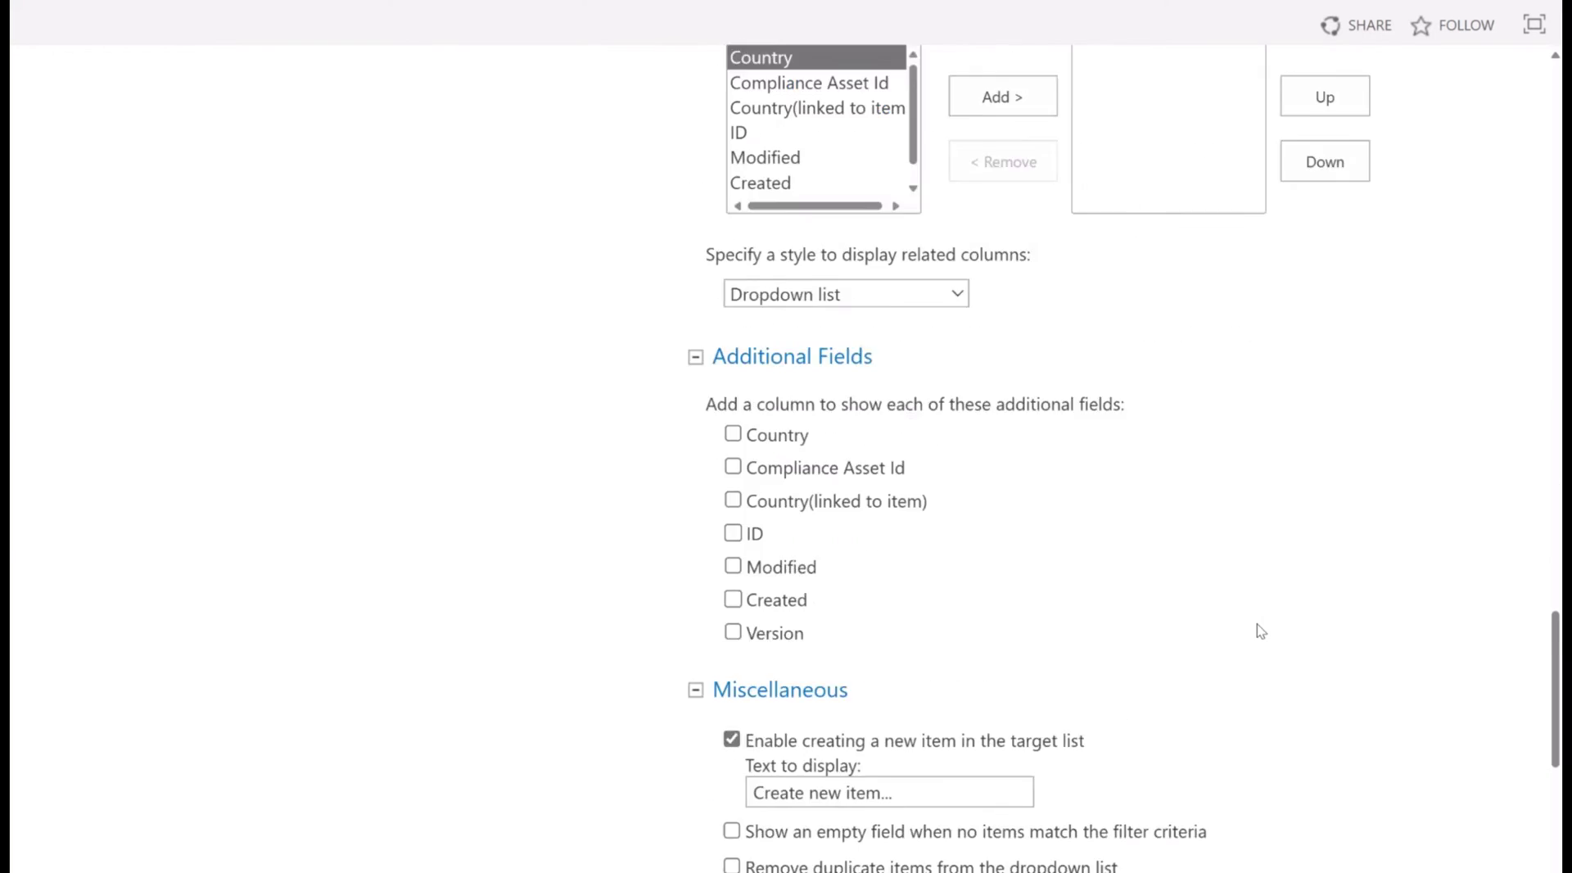
click(1363, 783)
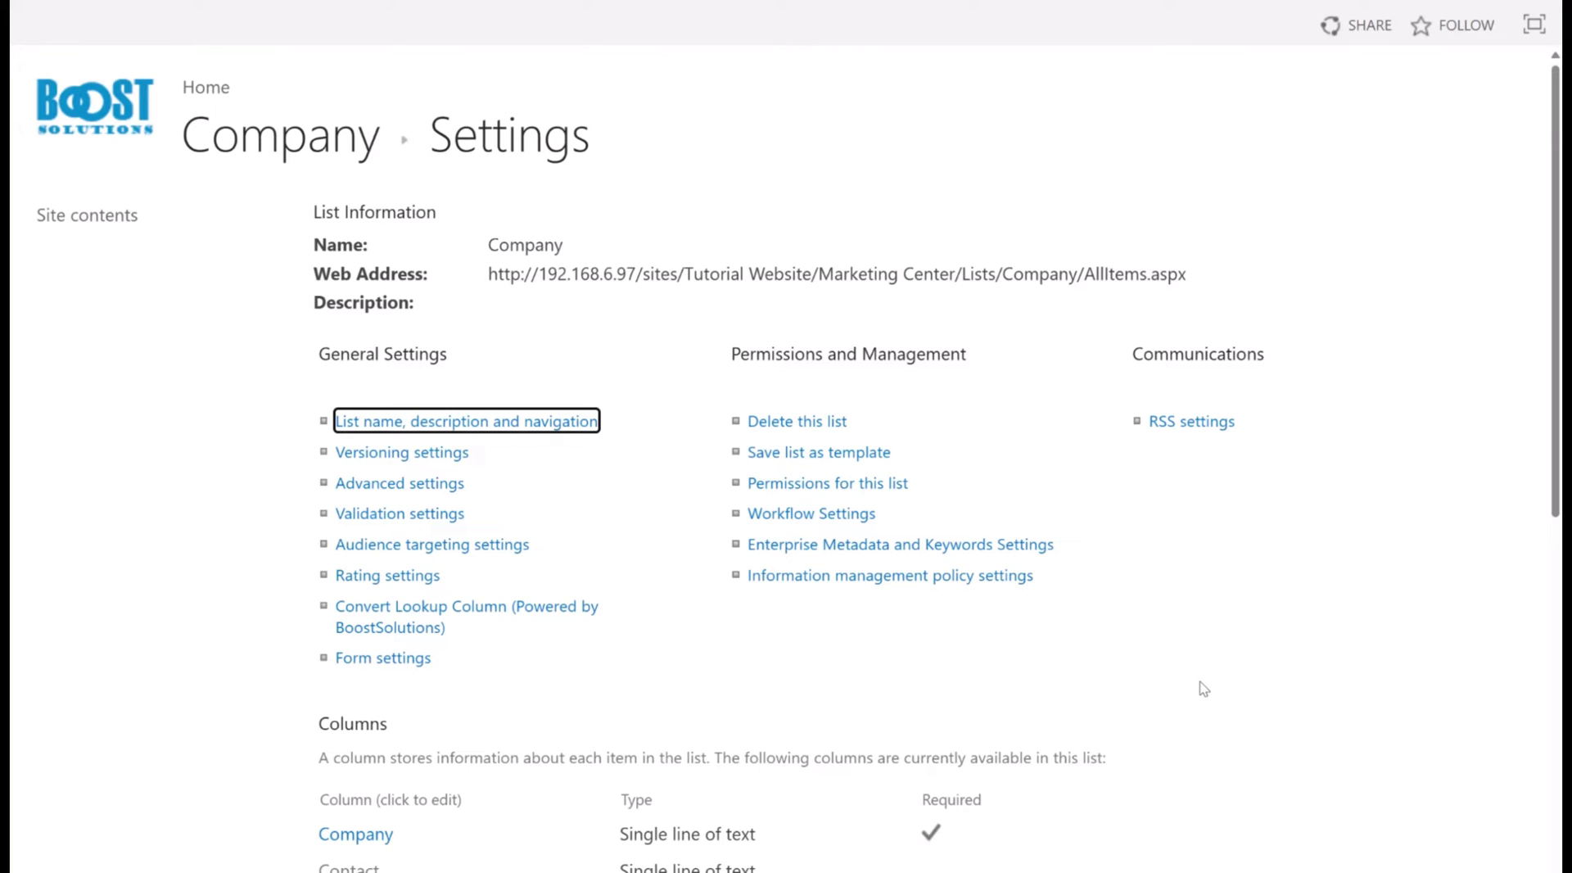
- Start a Cascaded Lookup column named City sourced from the City list
scroll(1202, 687, down, 8)
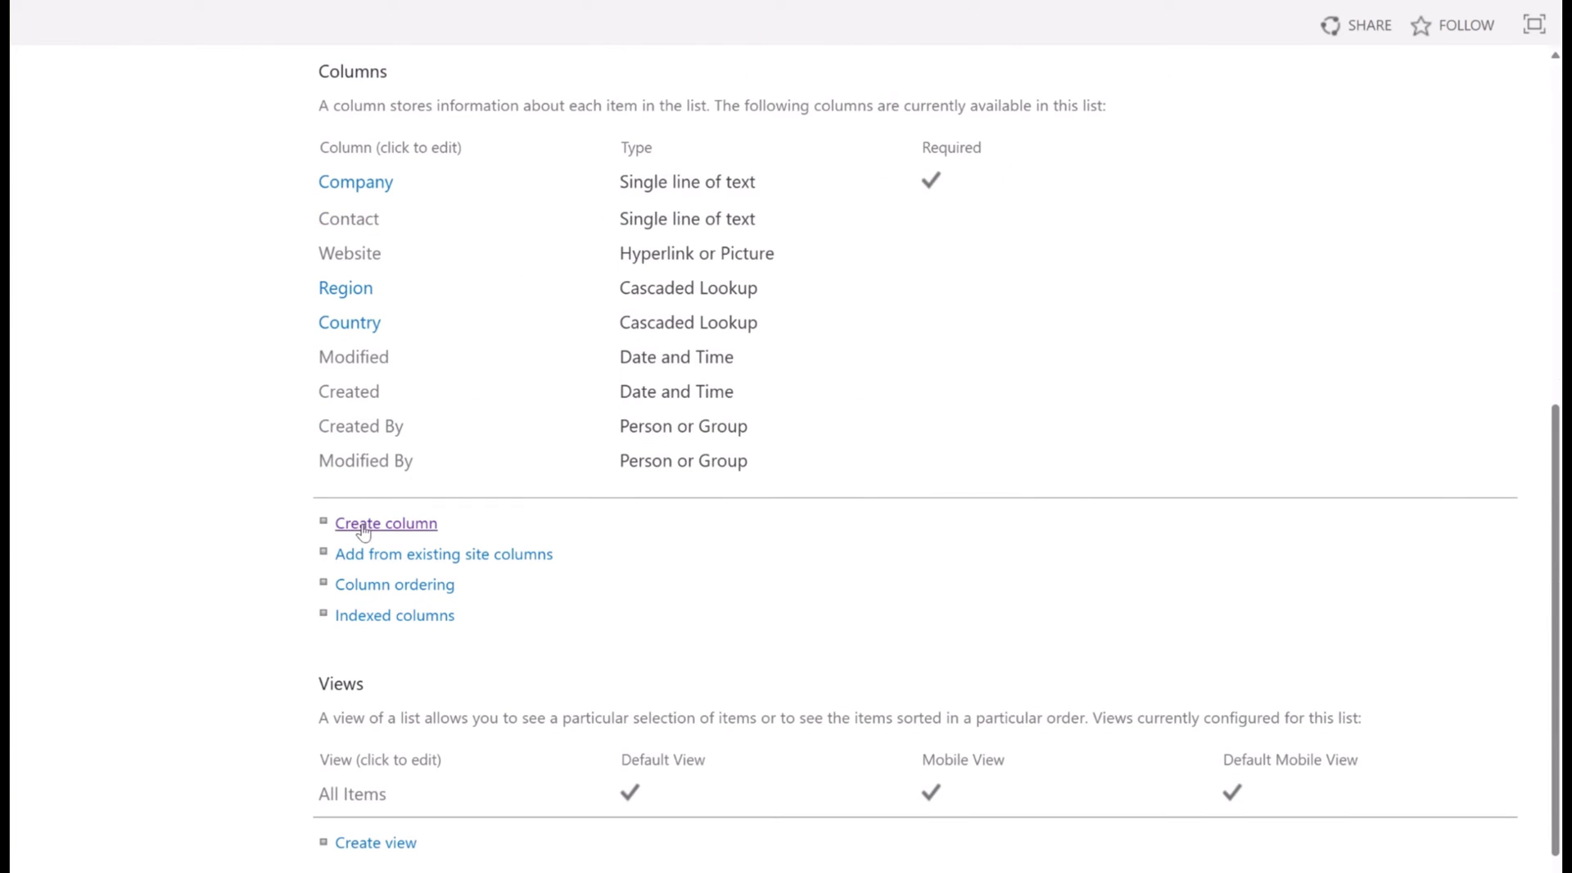
click(363, 529)
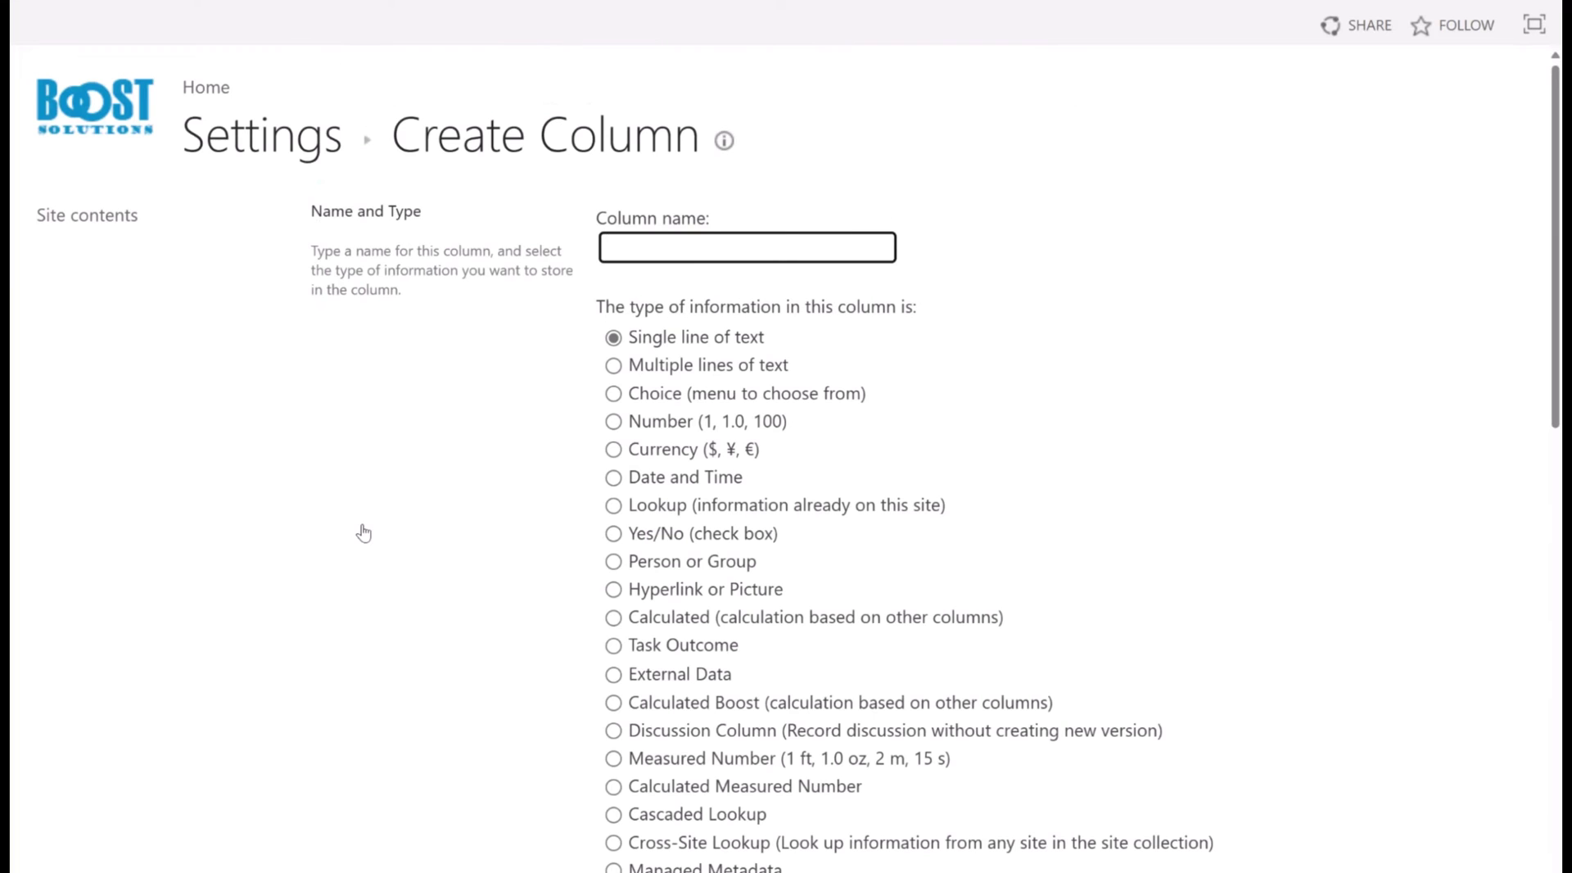
click(610, 813)
text(City)
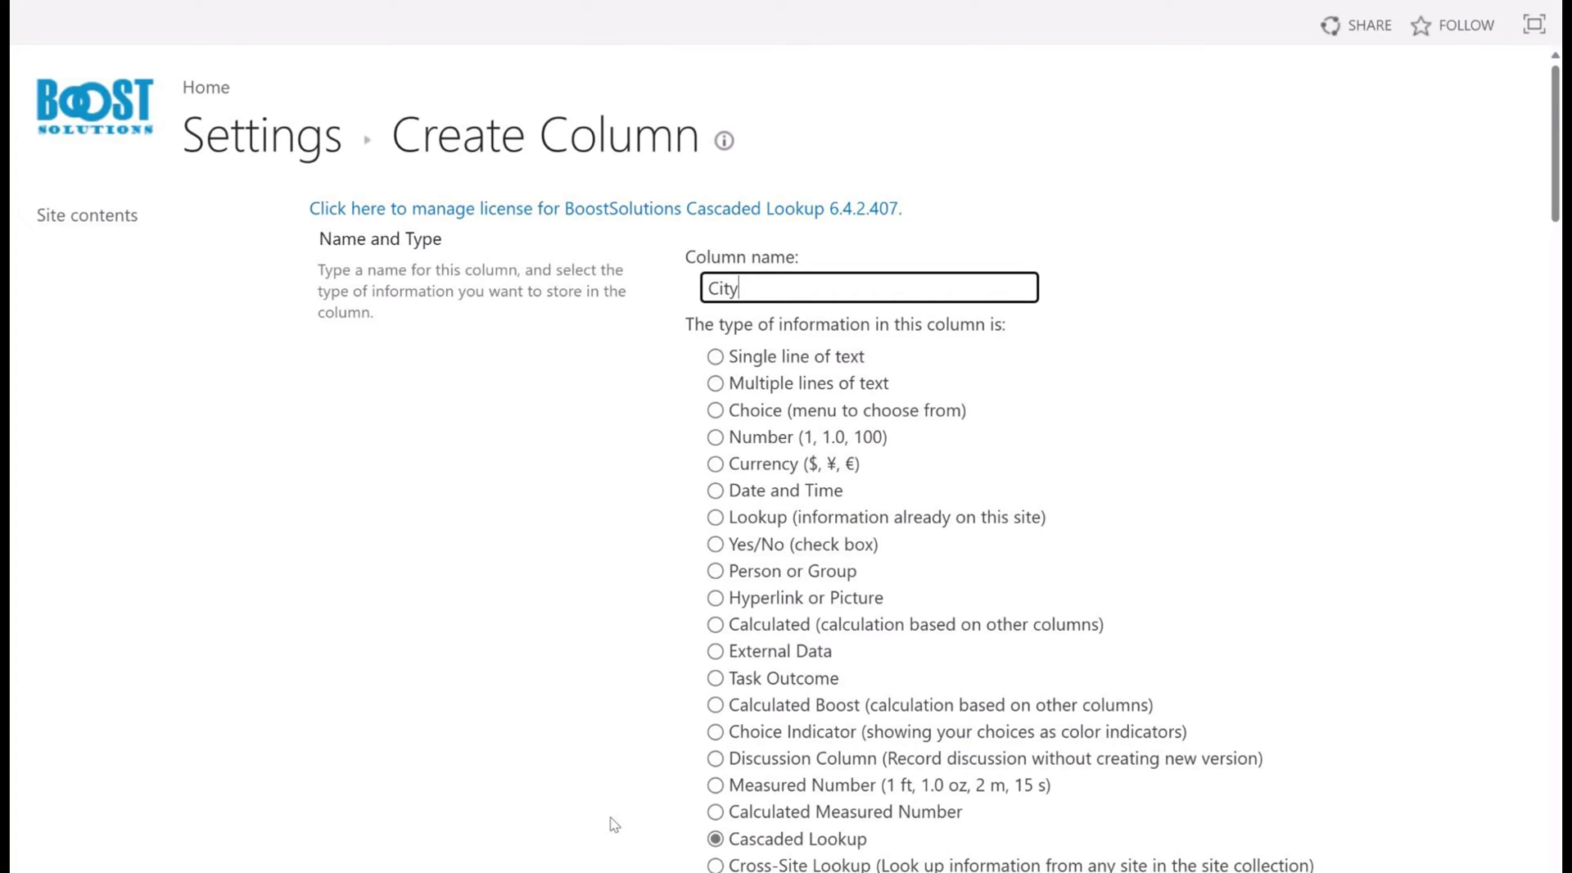
scroll(647, 688, down, 15)
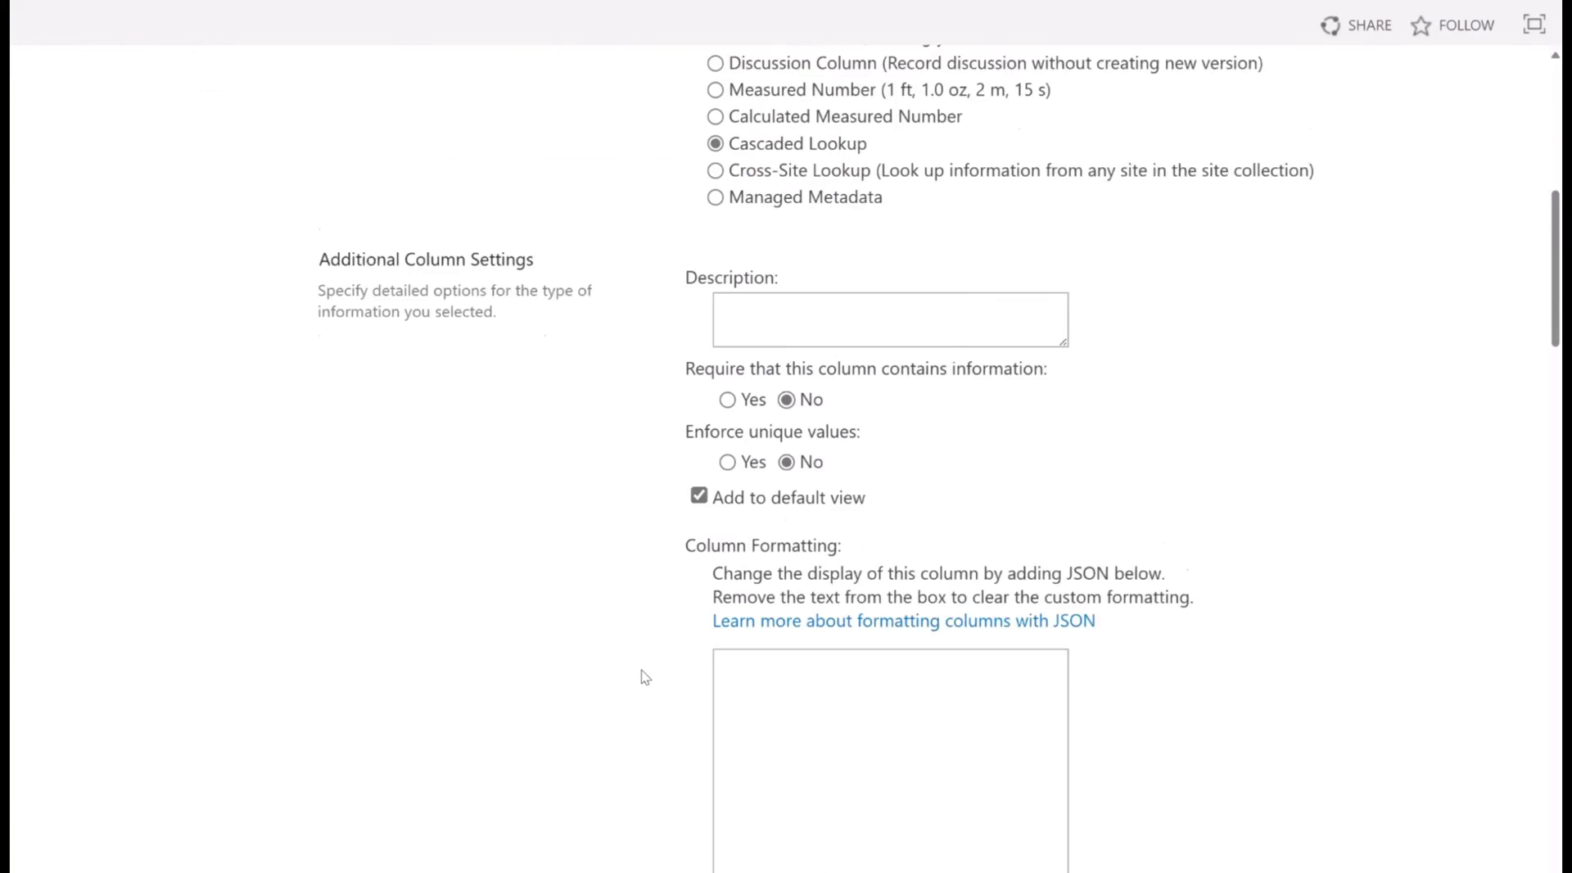
click(905, 262)
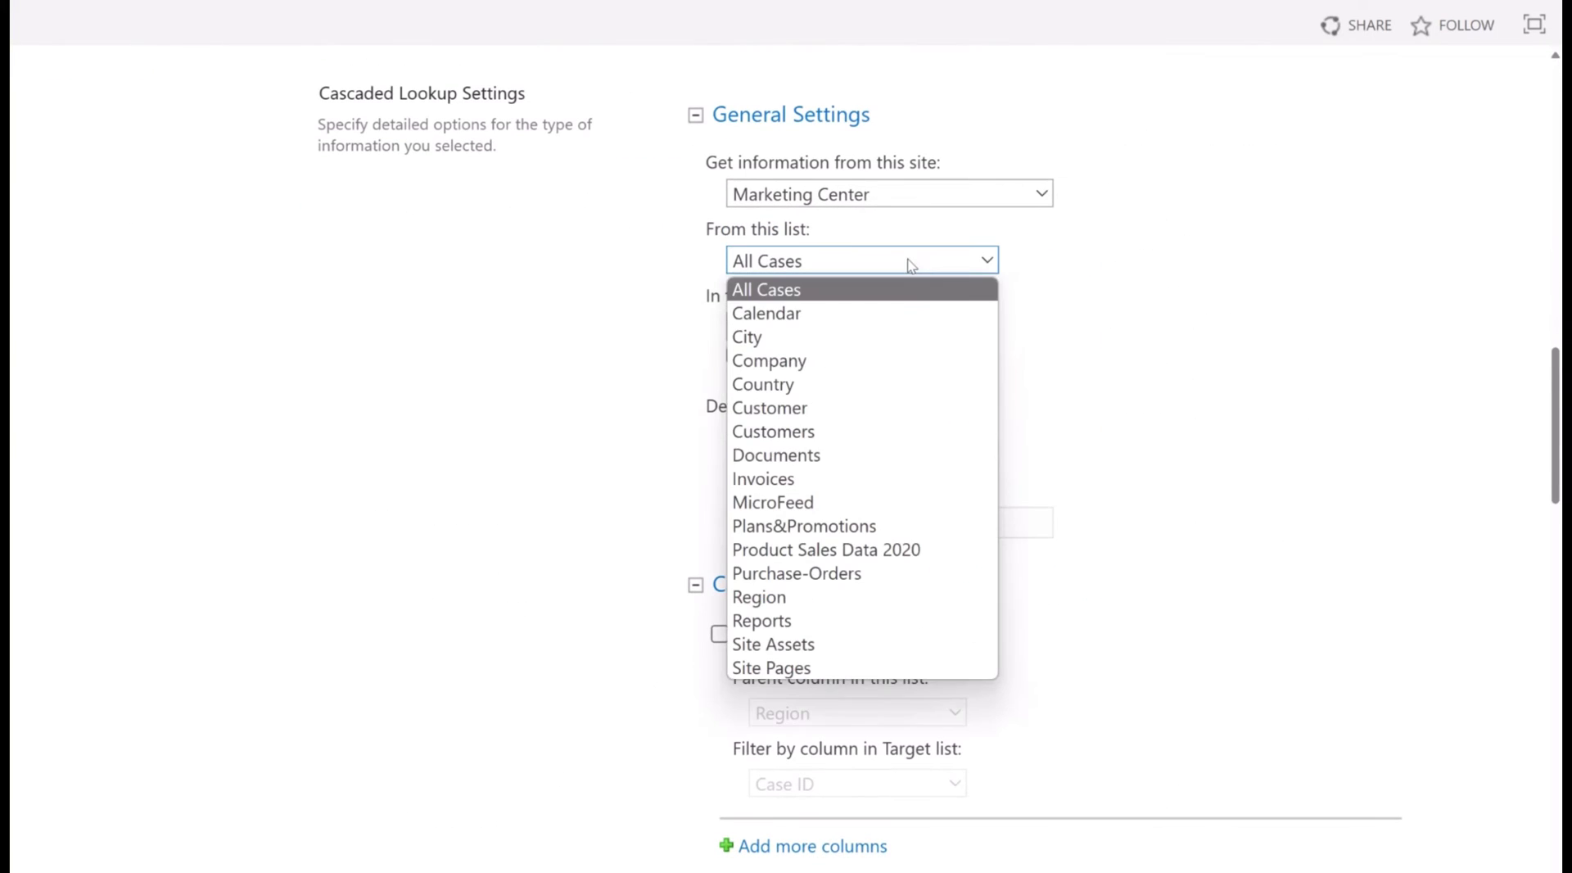
click(809, 335)
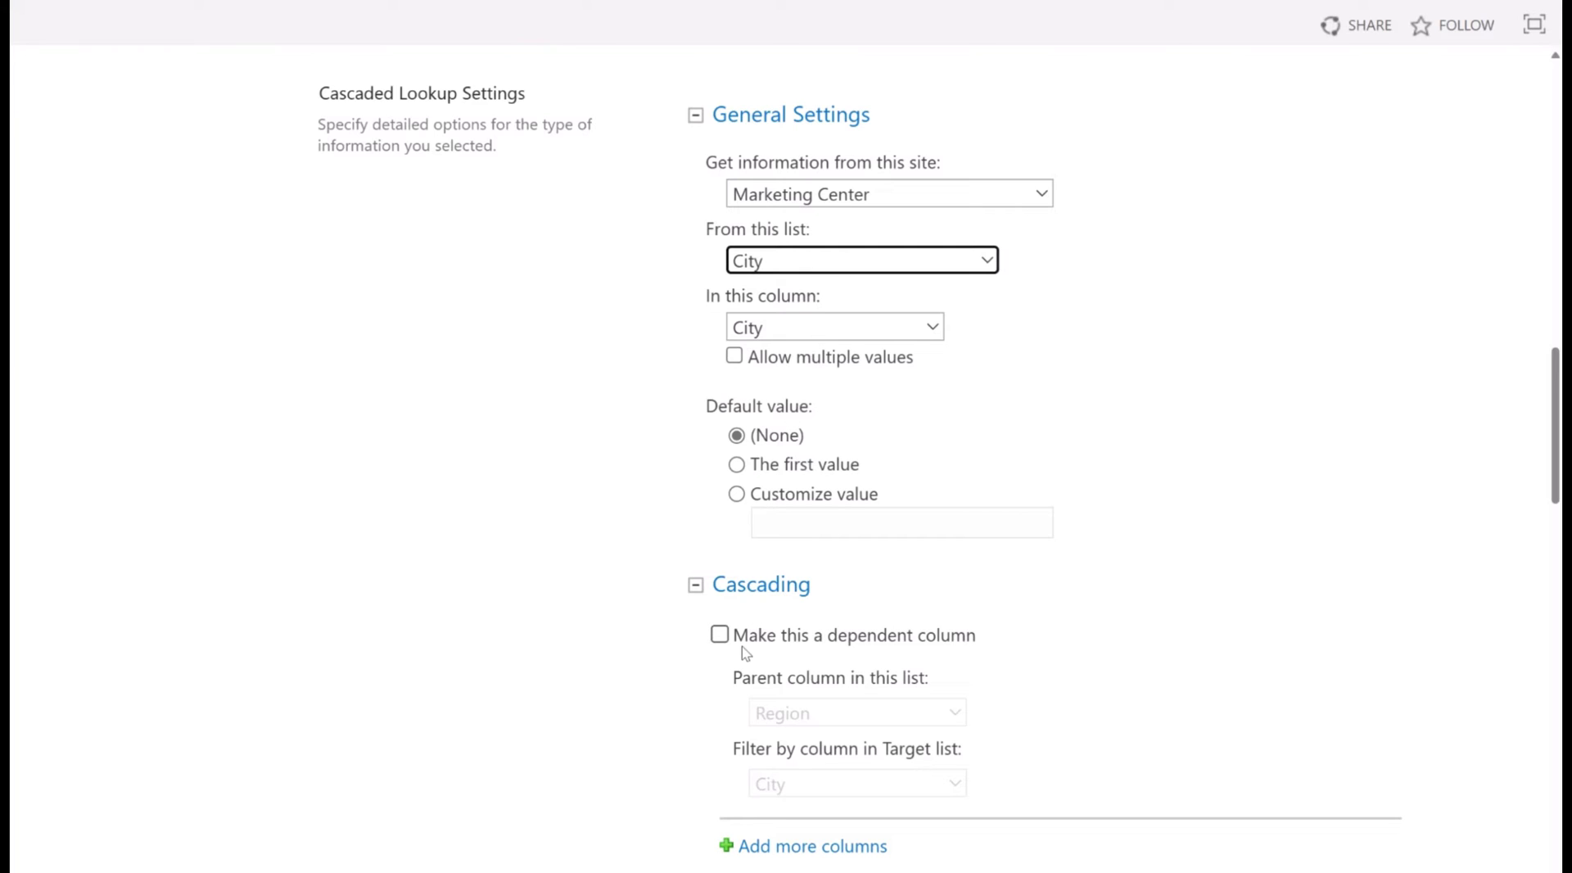
- Make City dependent on parent column Country, filtered by Country, and save
click(719, 635)
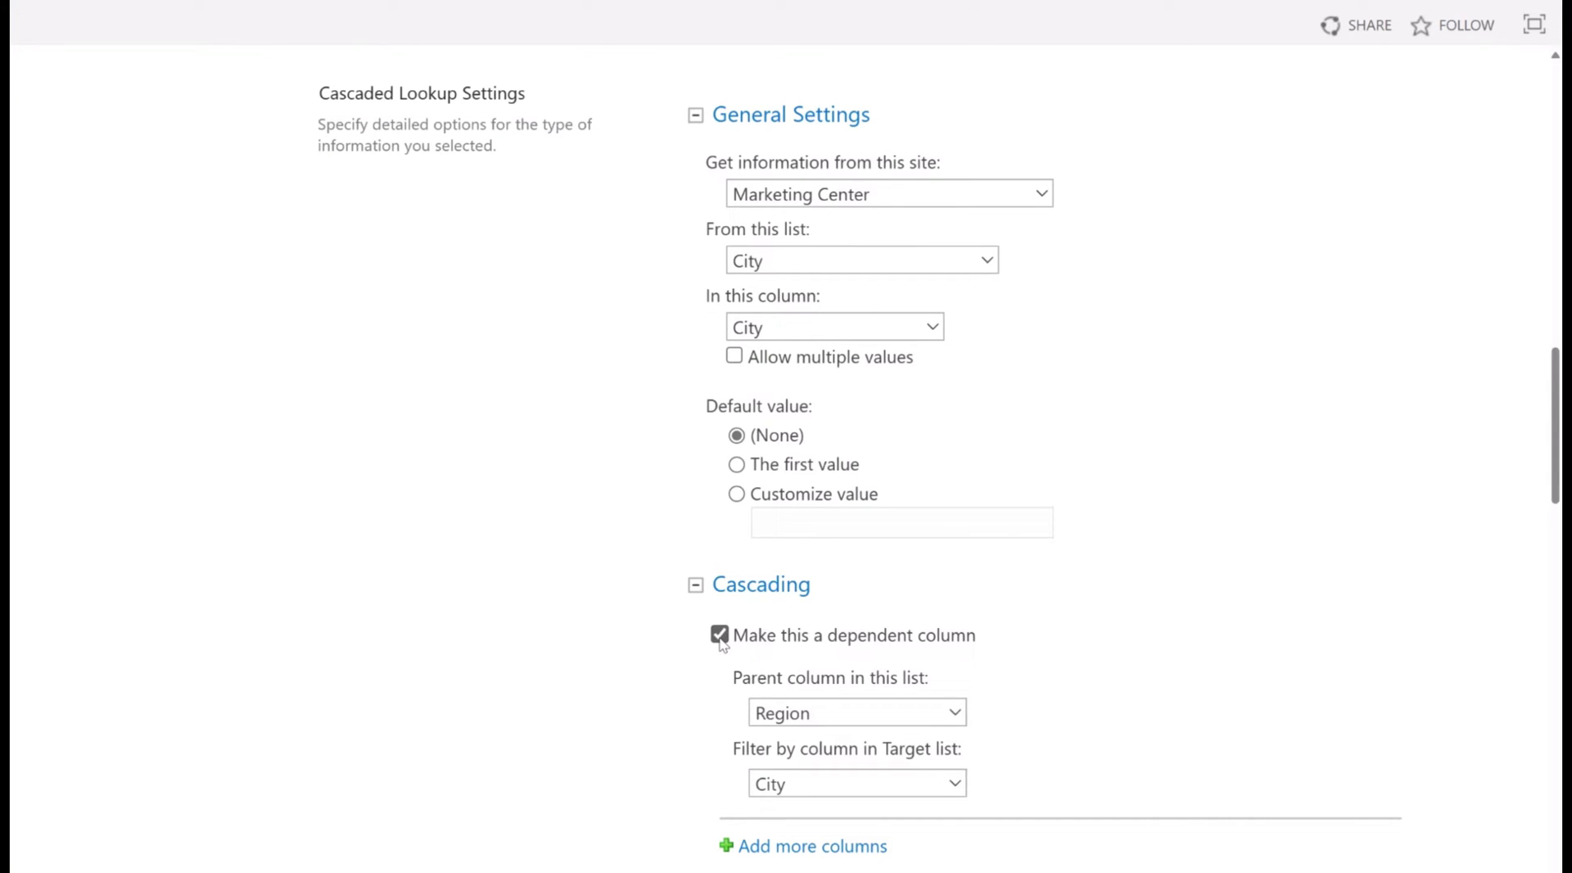
click(954, 720)
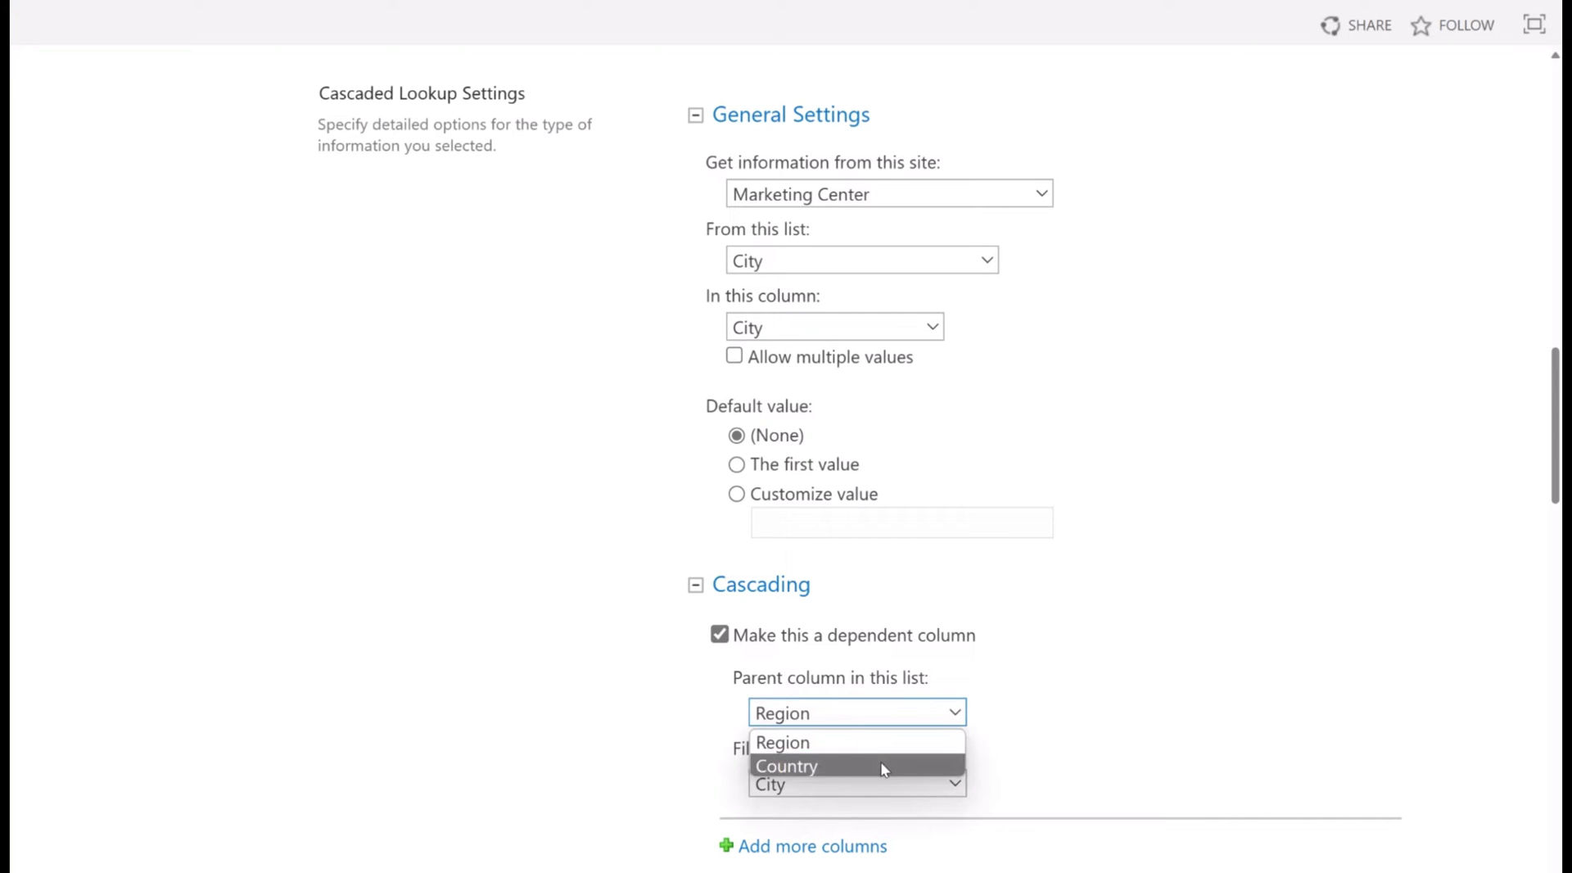
click(881, 768)
scroll(1022, 729, down, 2)
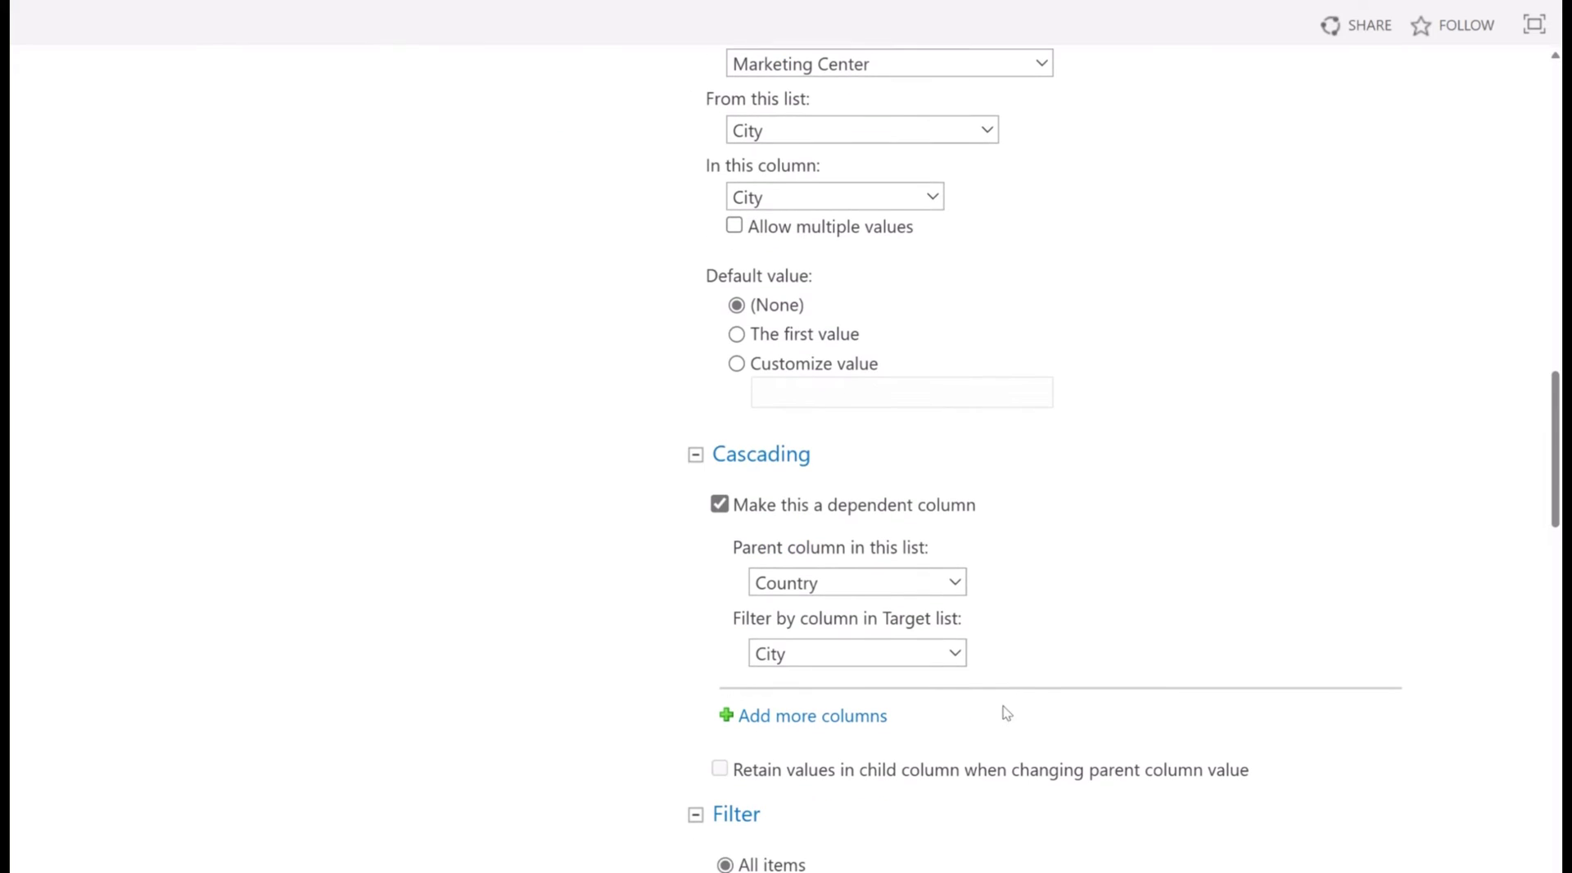
click(955, 654)
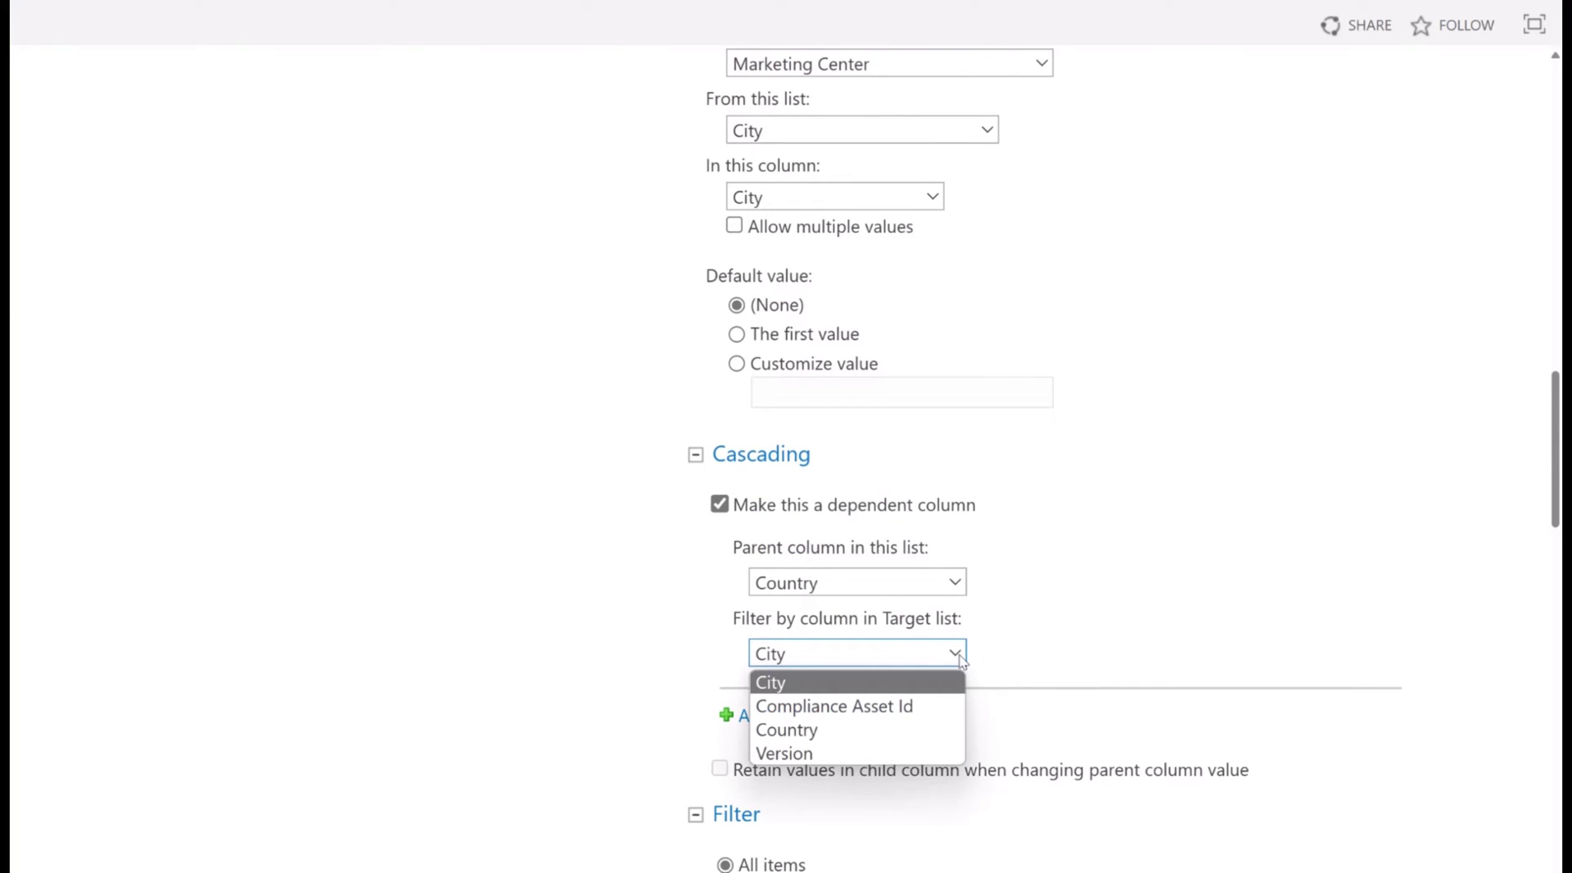
click(881, 725)
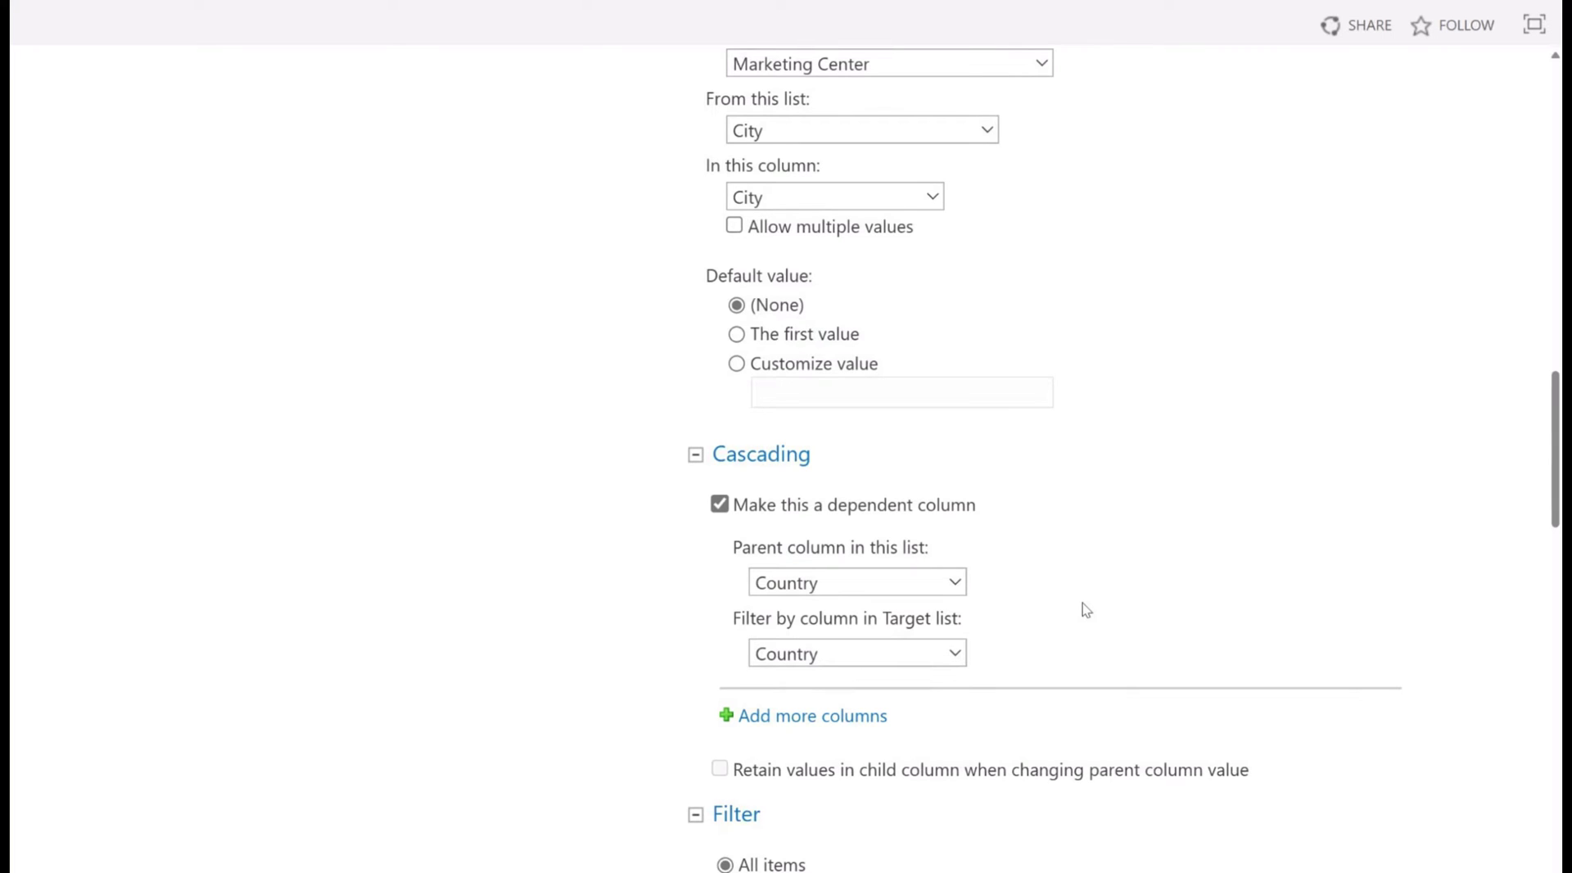
scroll(1082, 610, down, 20)
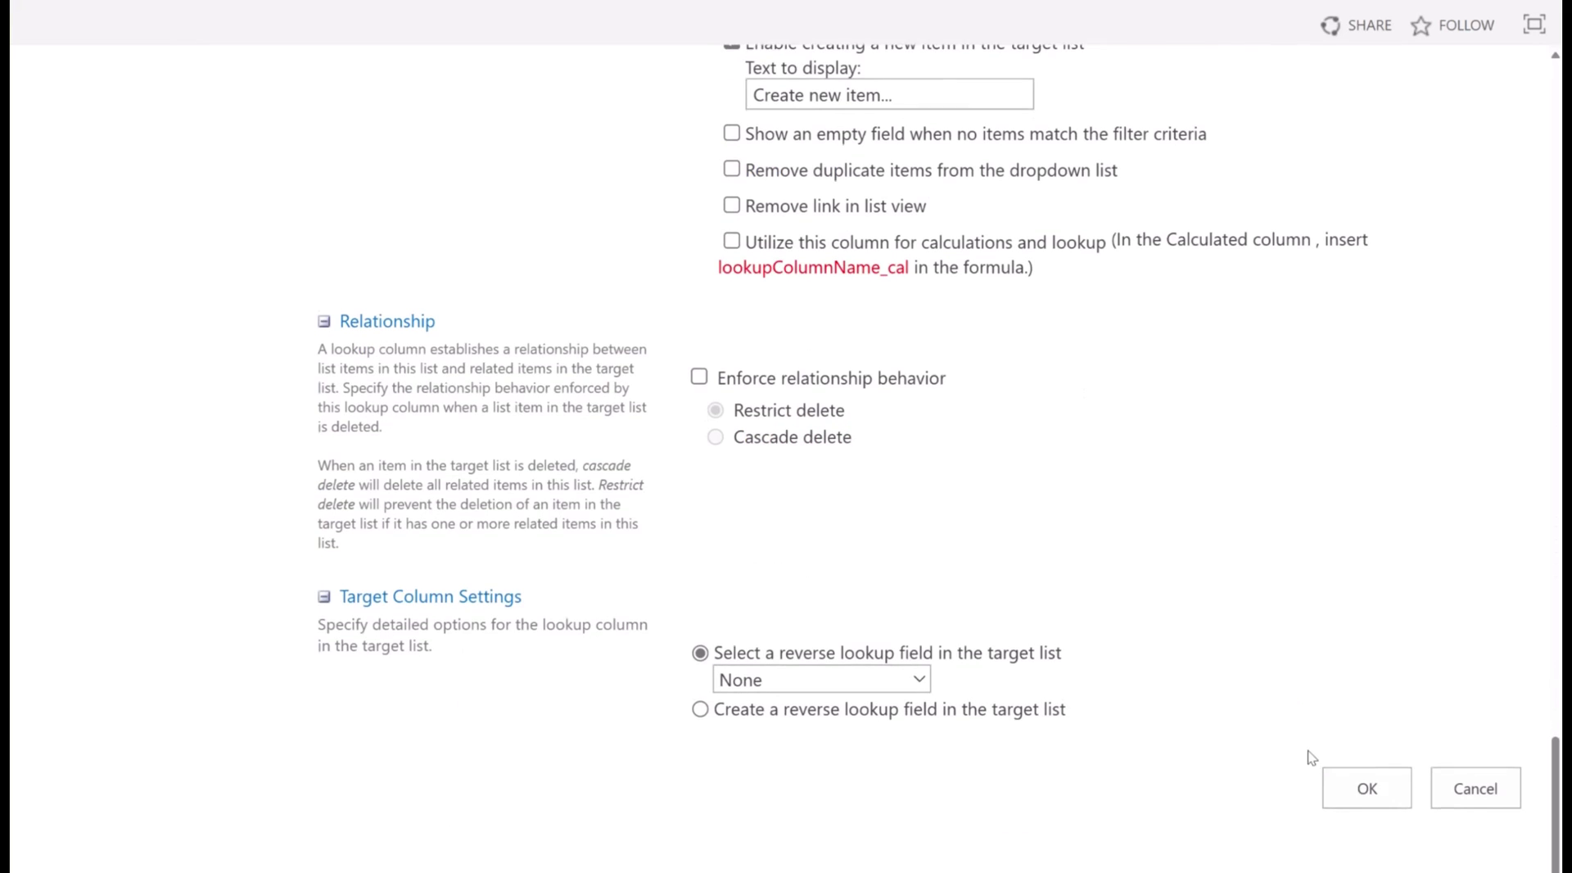
click(1334, 780)
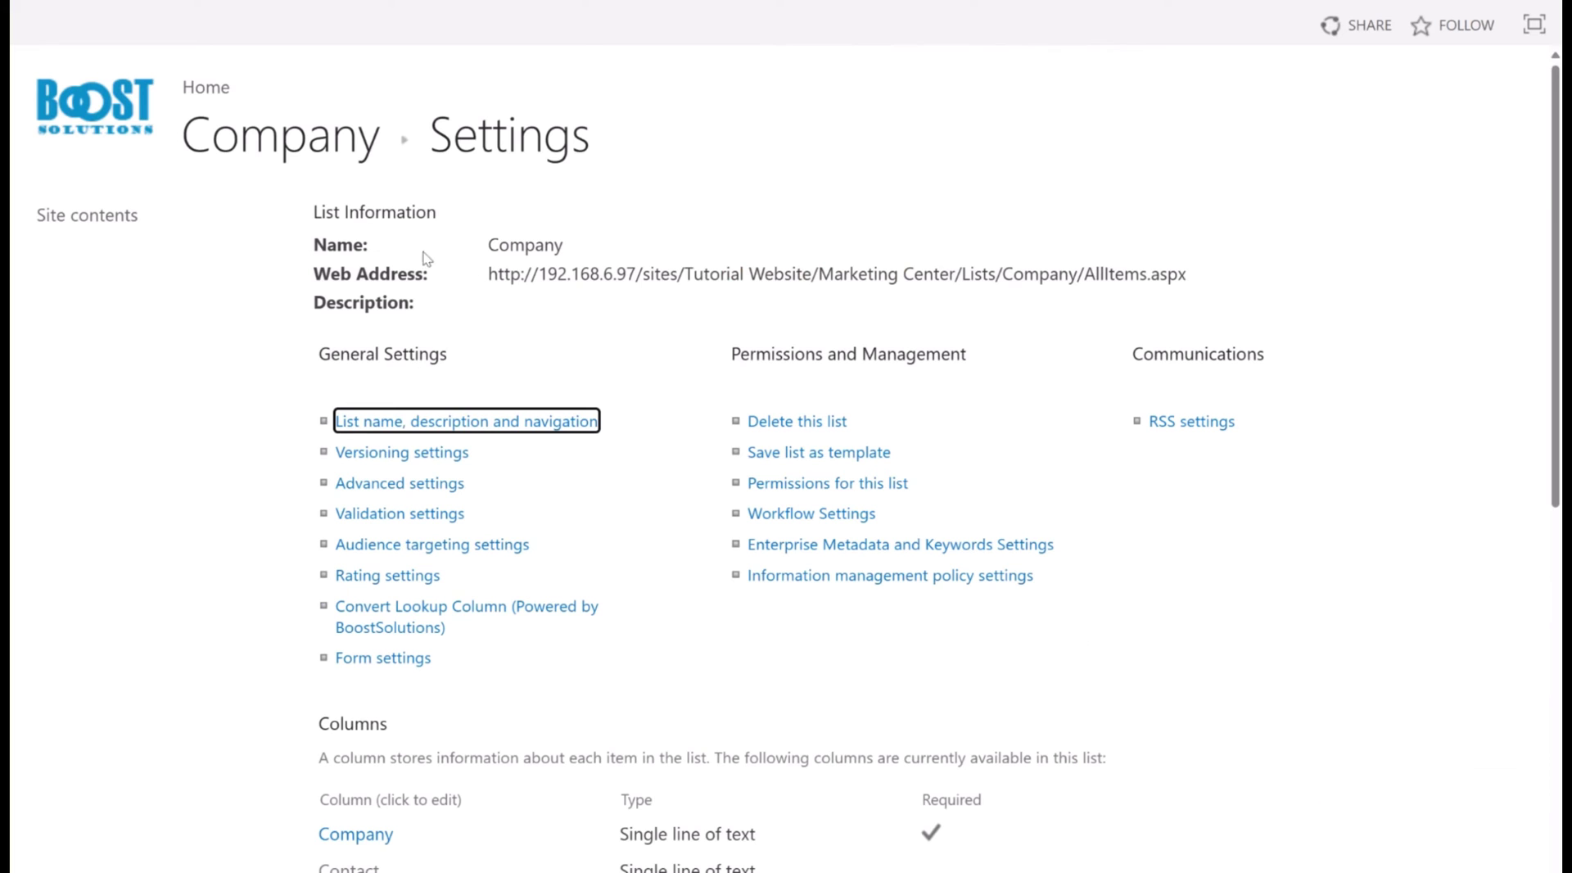
- Open the Tagit item in the Company list for editing
click(266, 154)
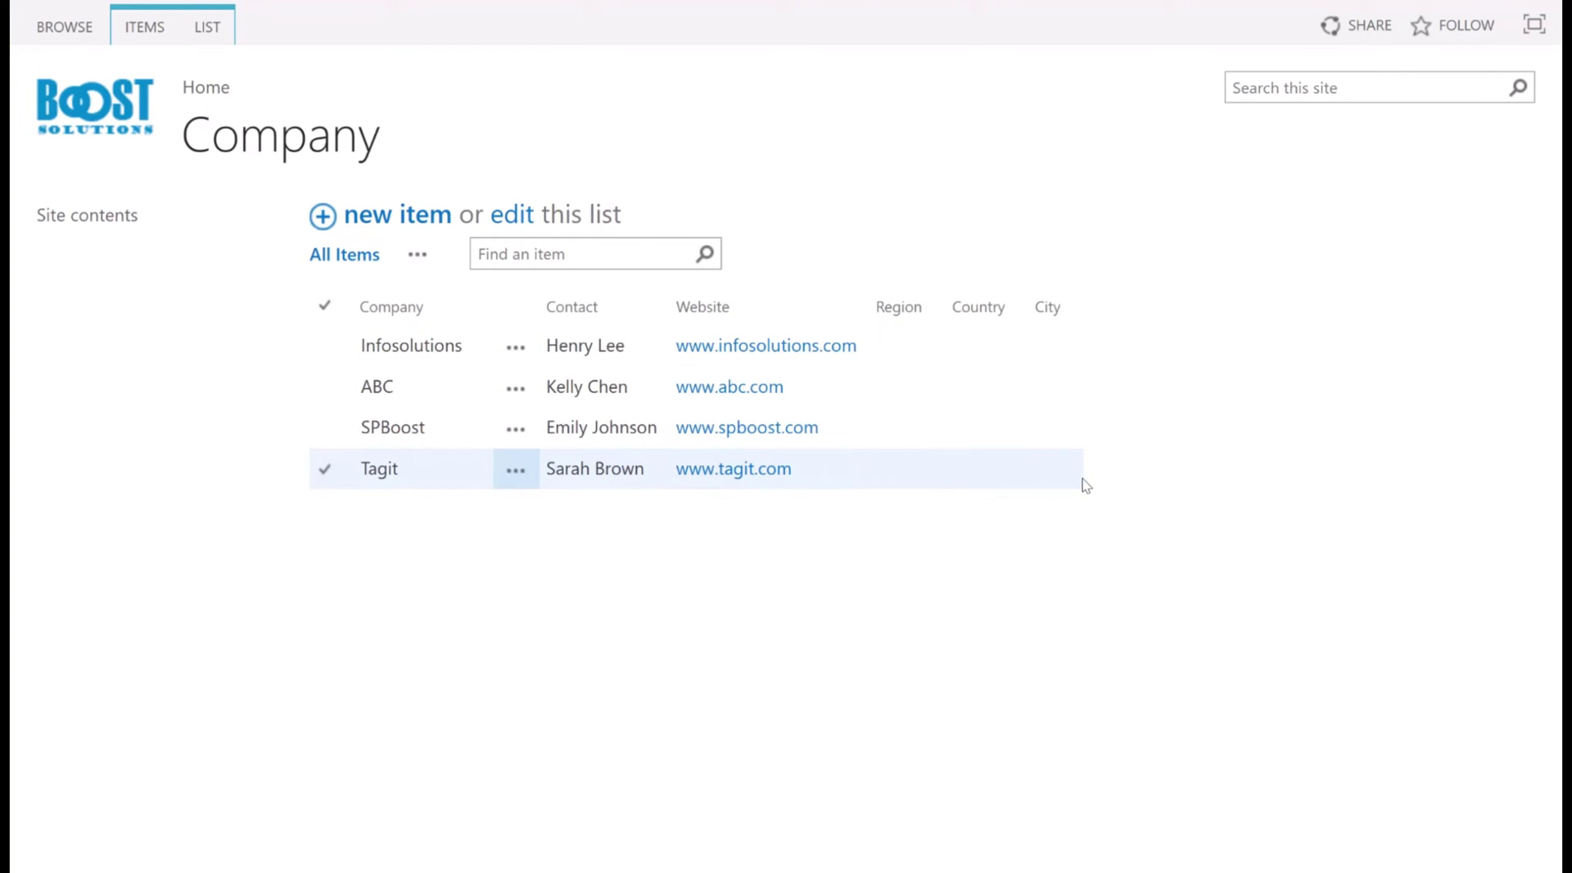
click(325, 471)
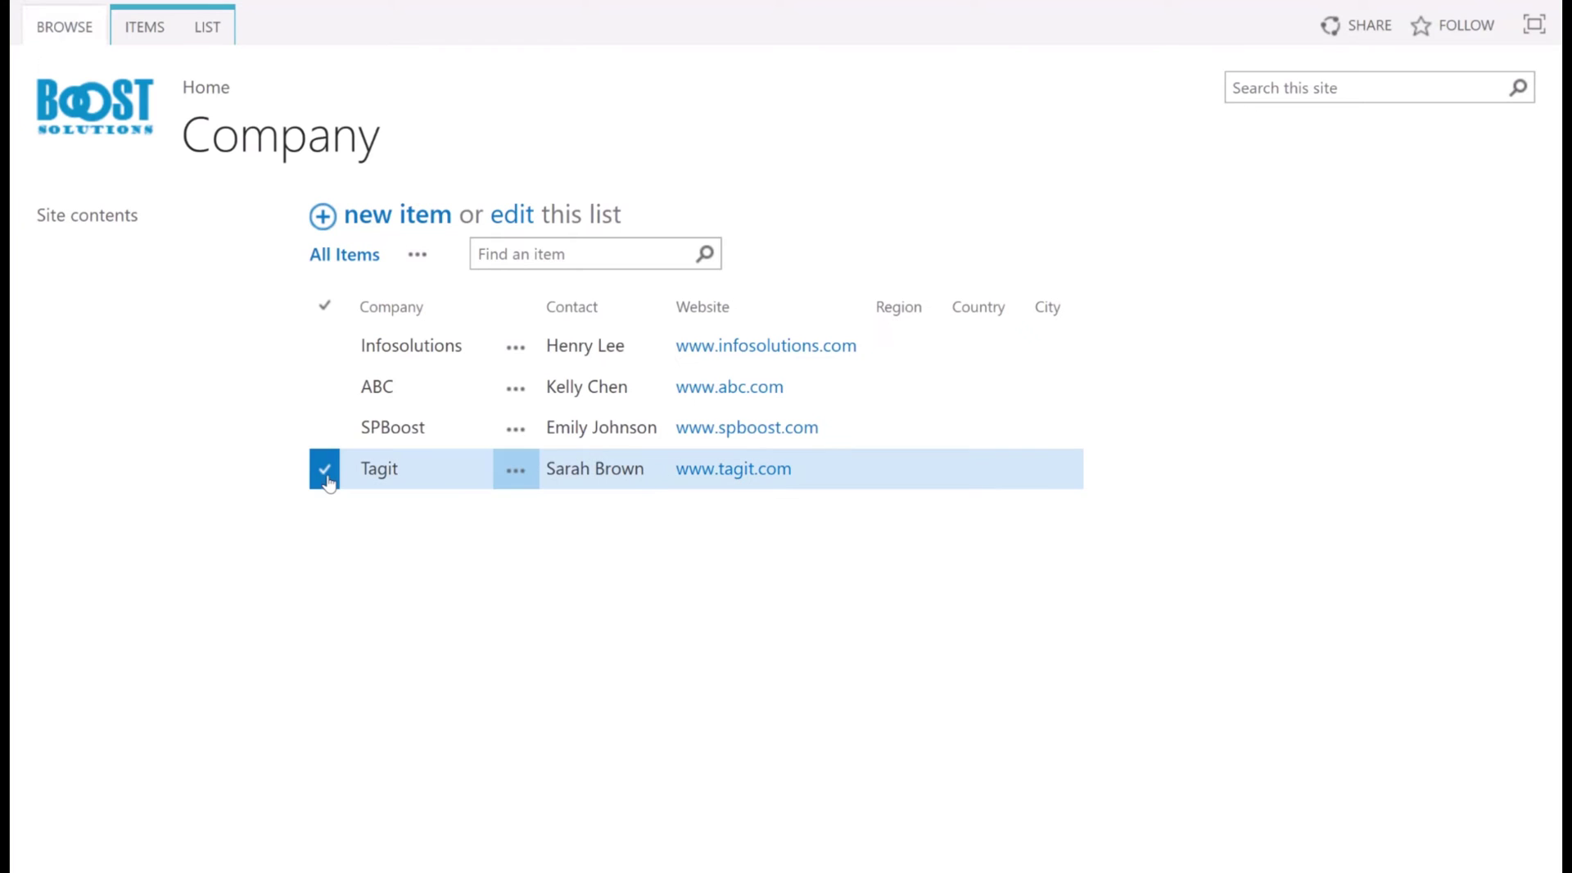
click(145, 27)
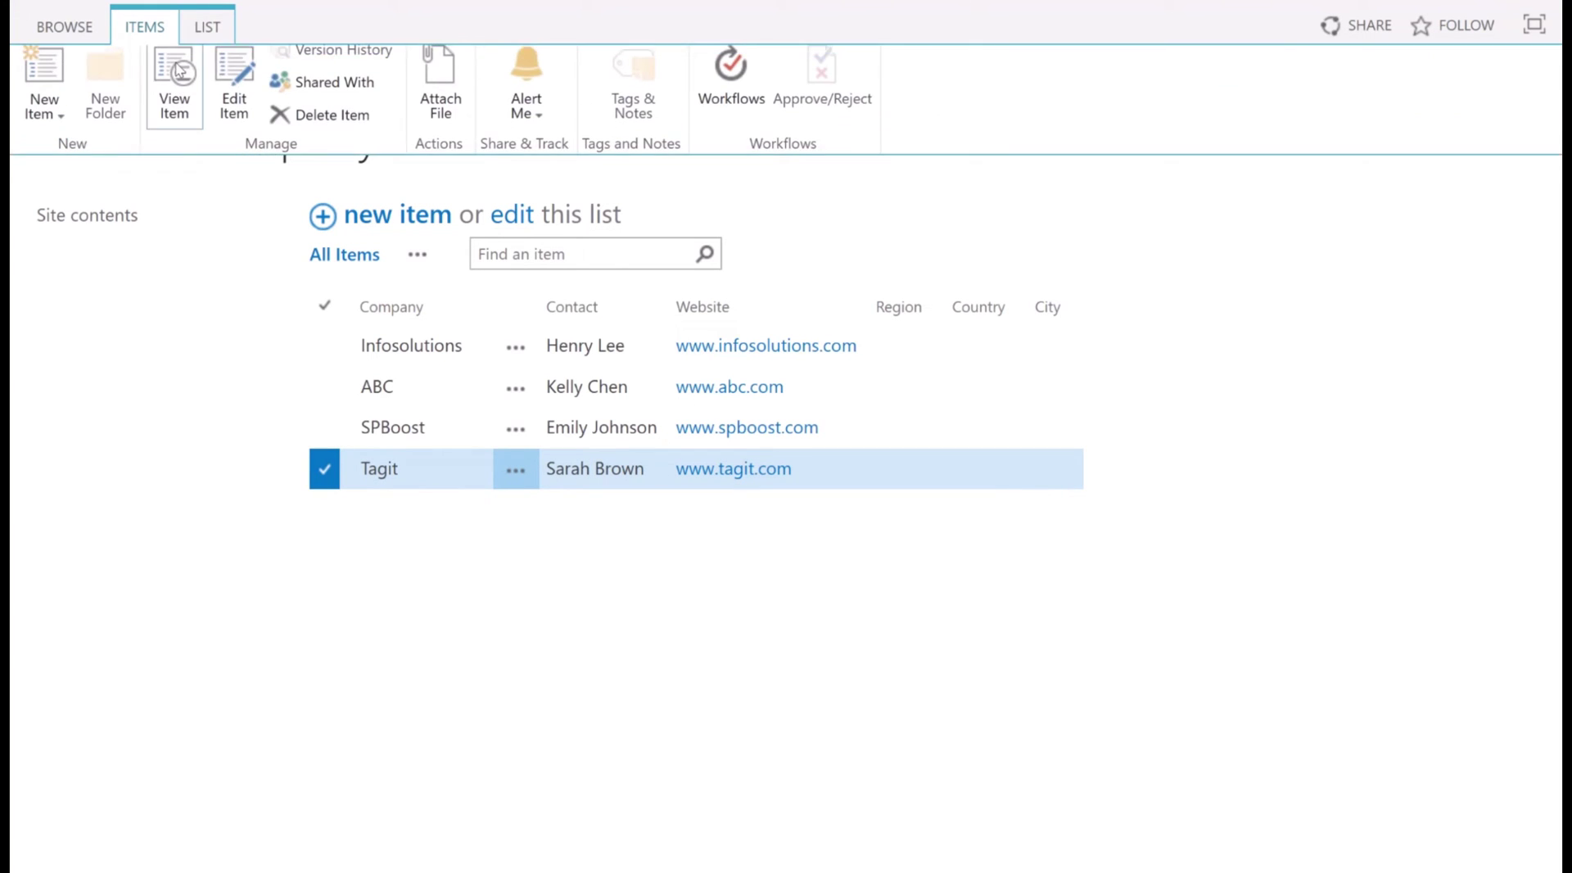
click(240, 105)
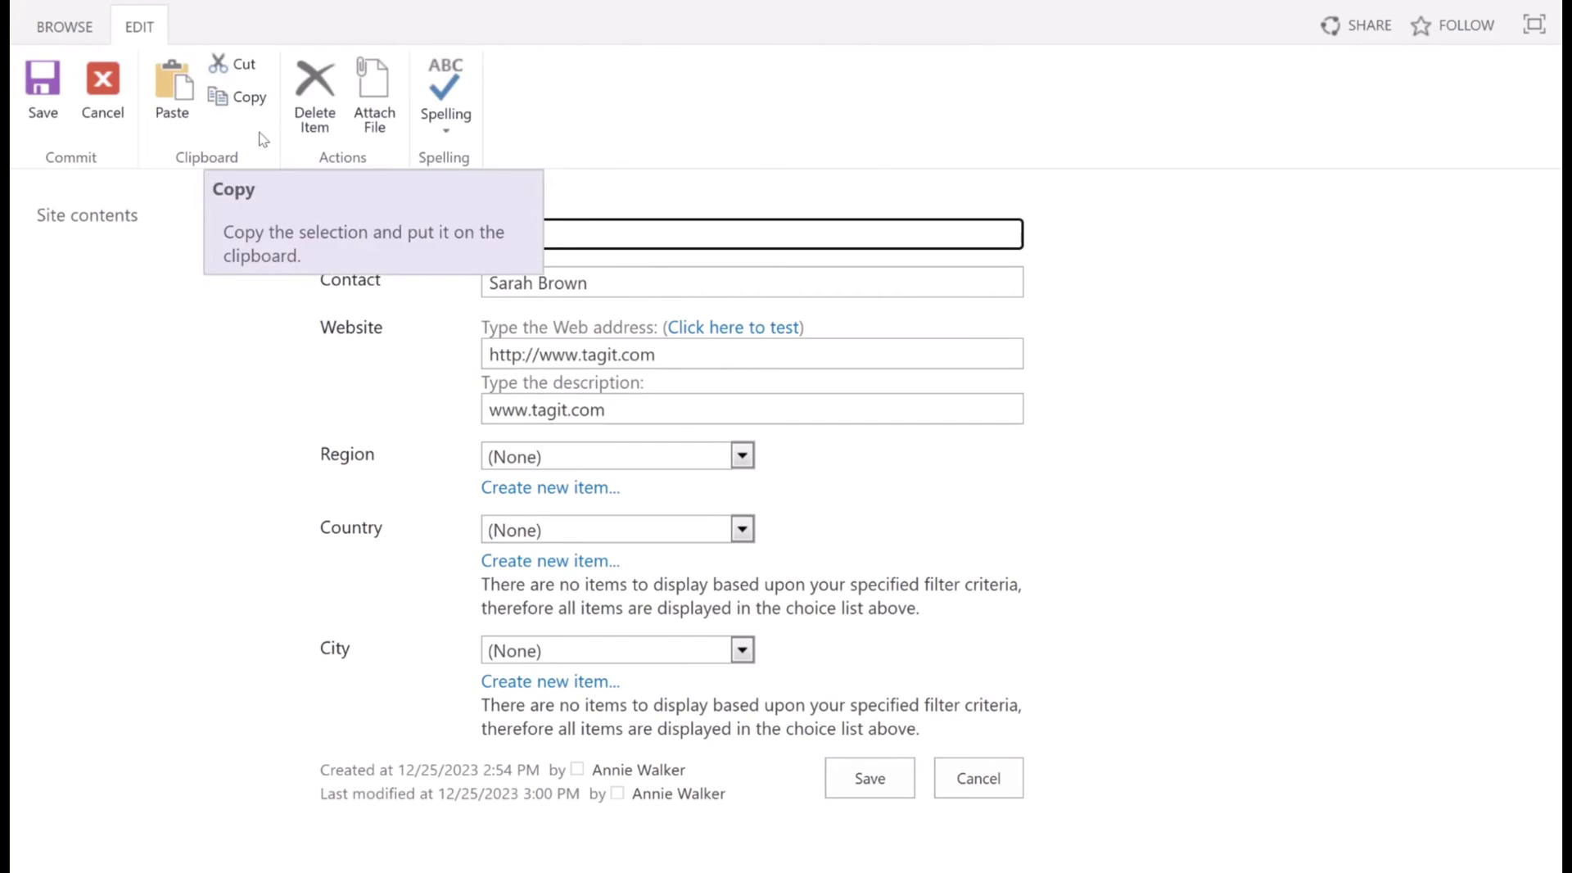
- Set Tagit's Region to Europe, Country to Germany, City to Berlin, and save
click(745, 457)
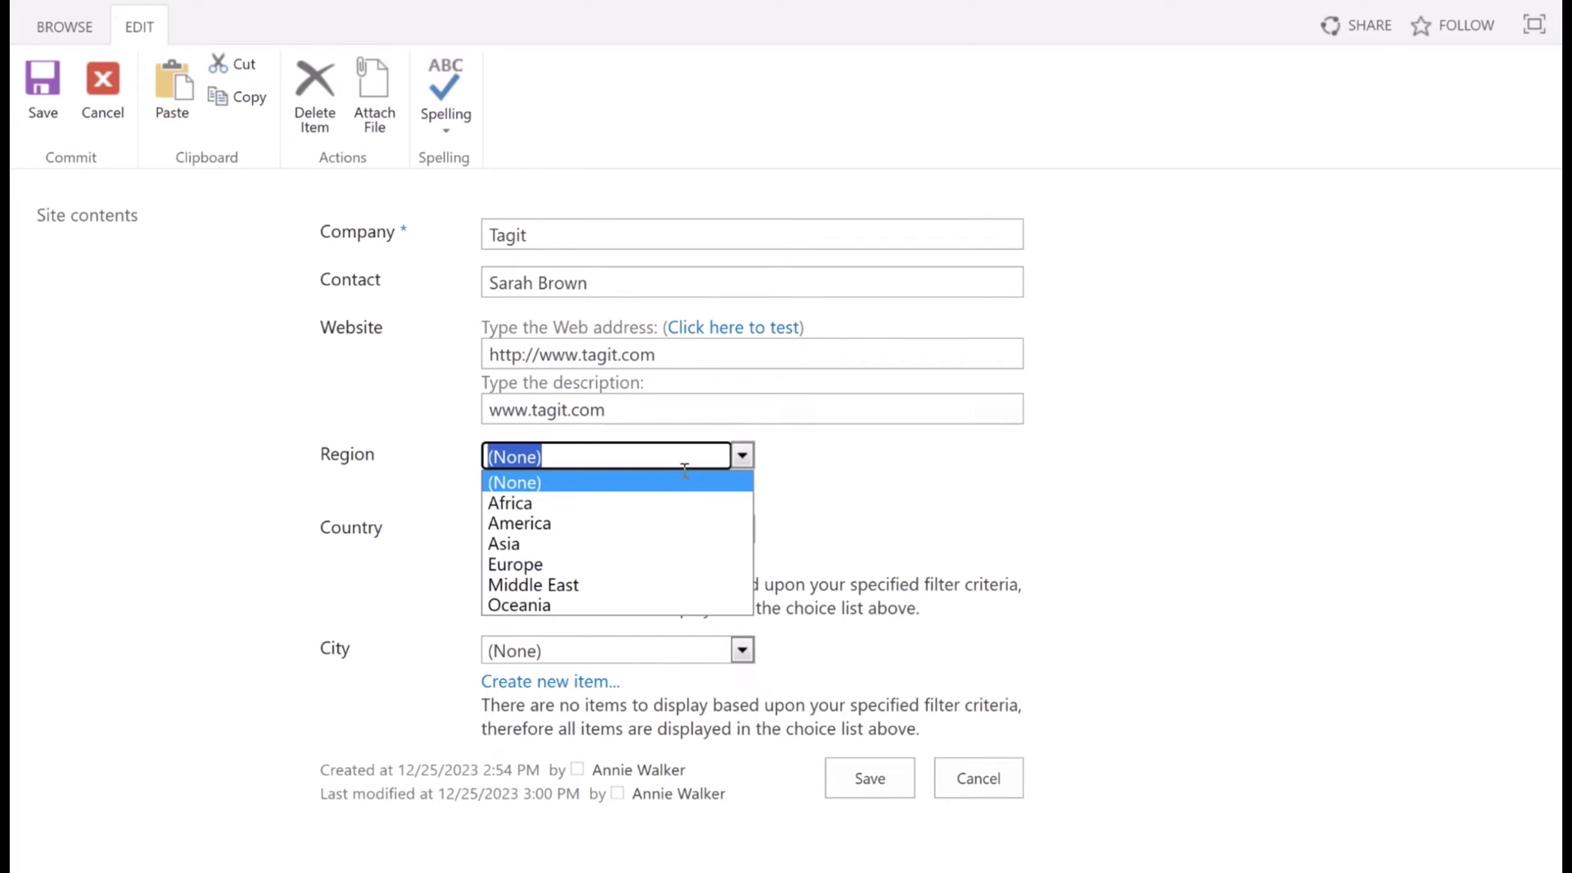
click(562, 565)
click(741, 530)
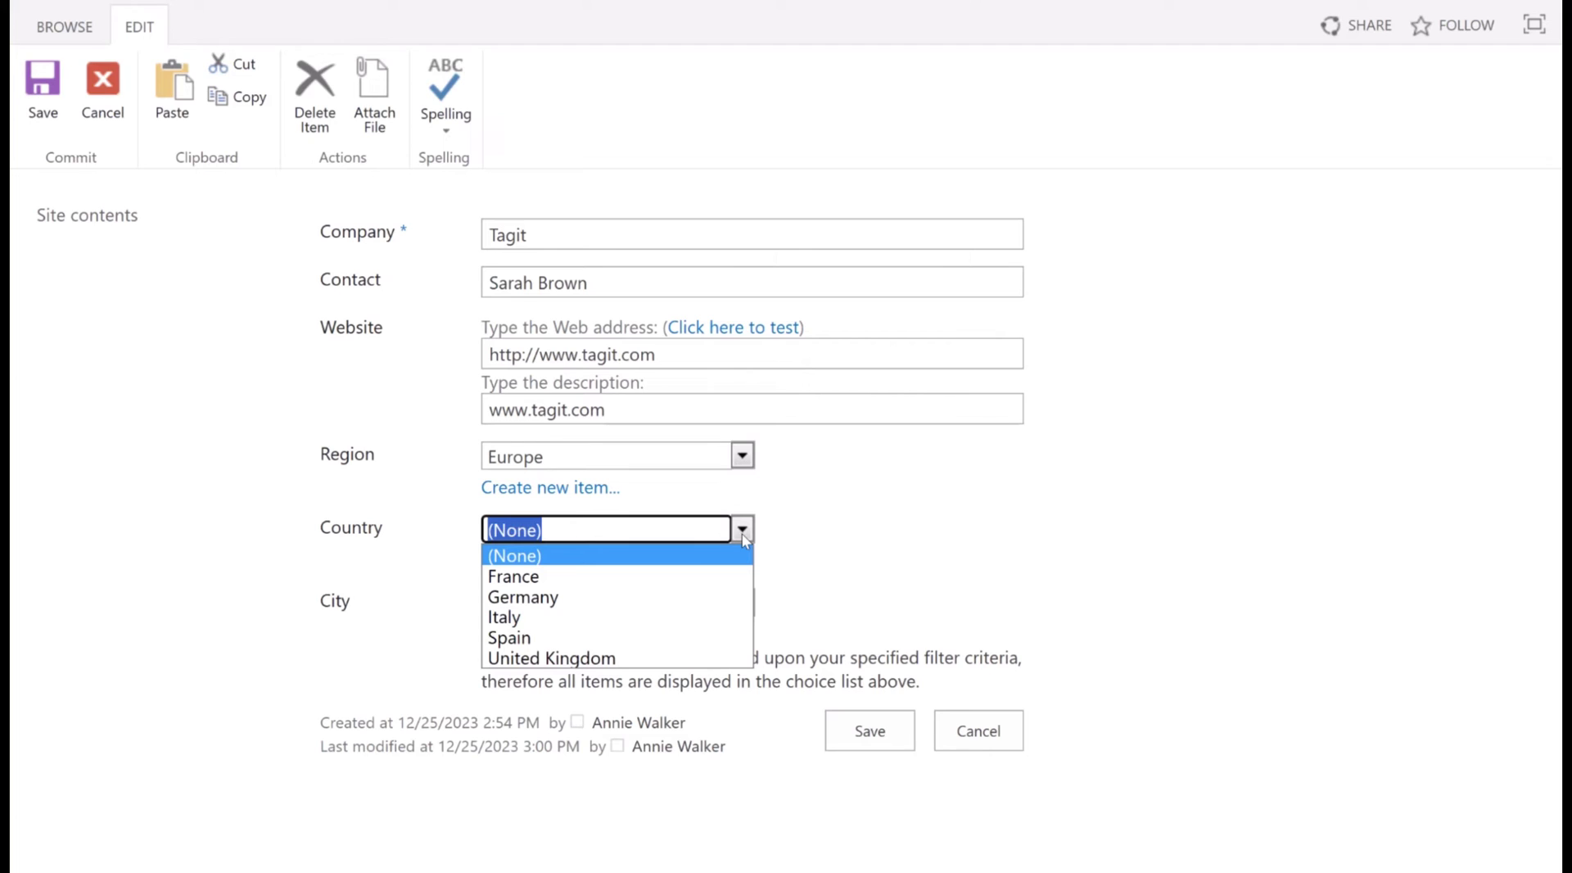
click(730, 597)
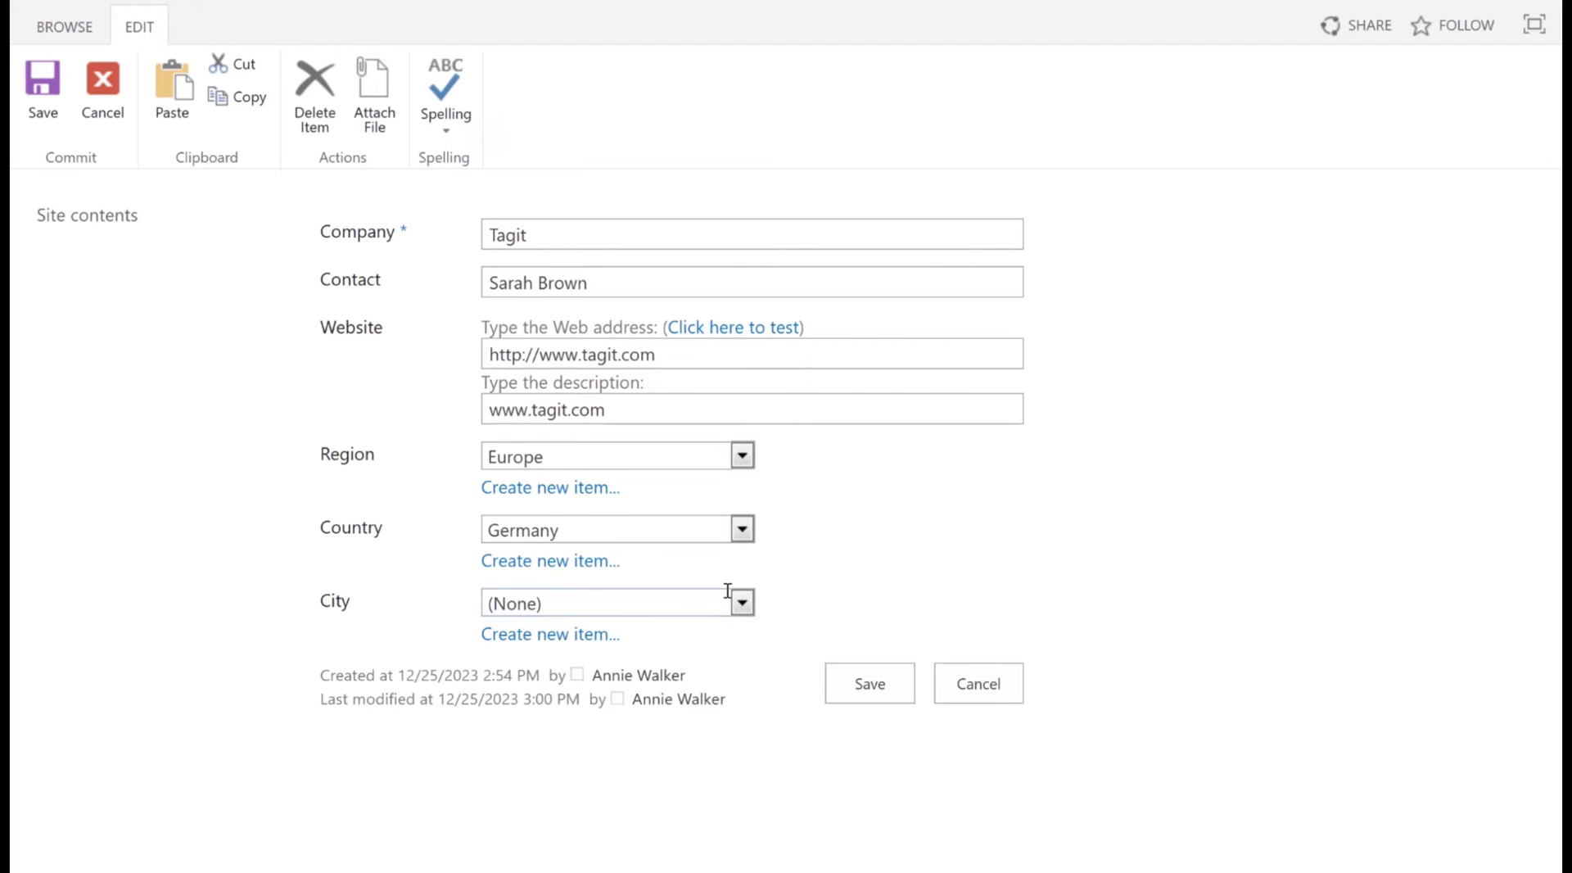
click(743, 603)
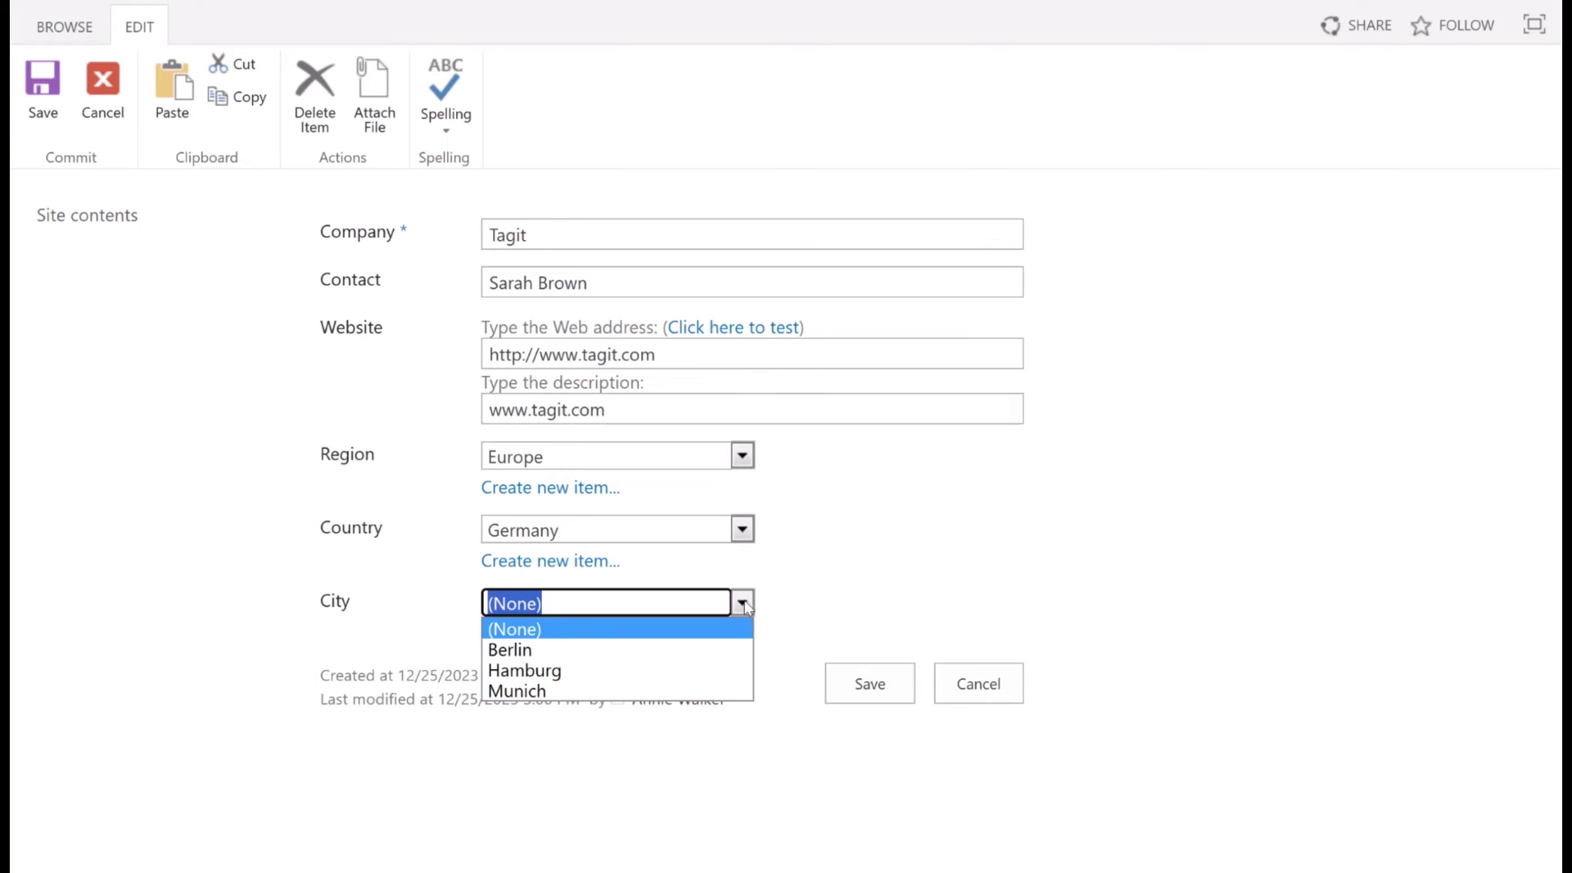
click(728, 650)
click(871, 683)
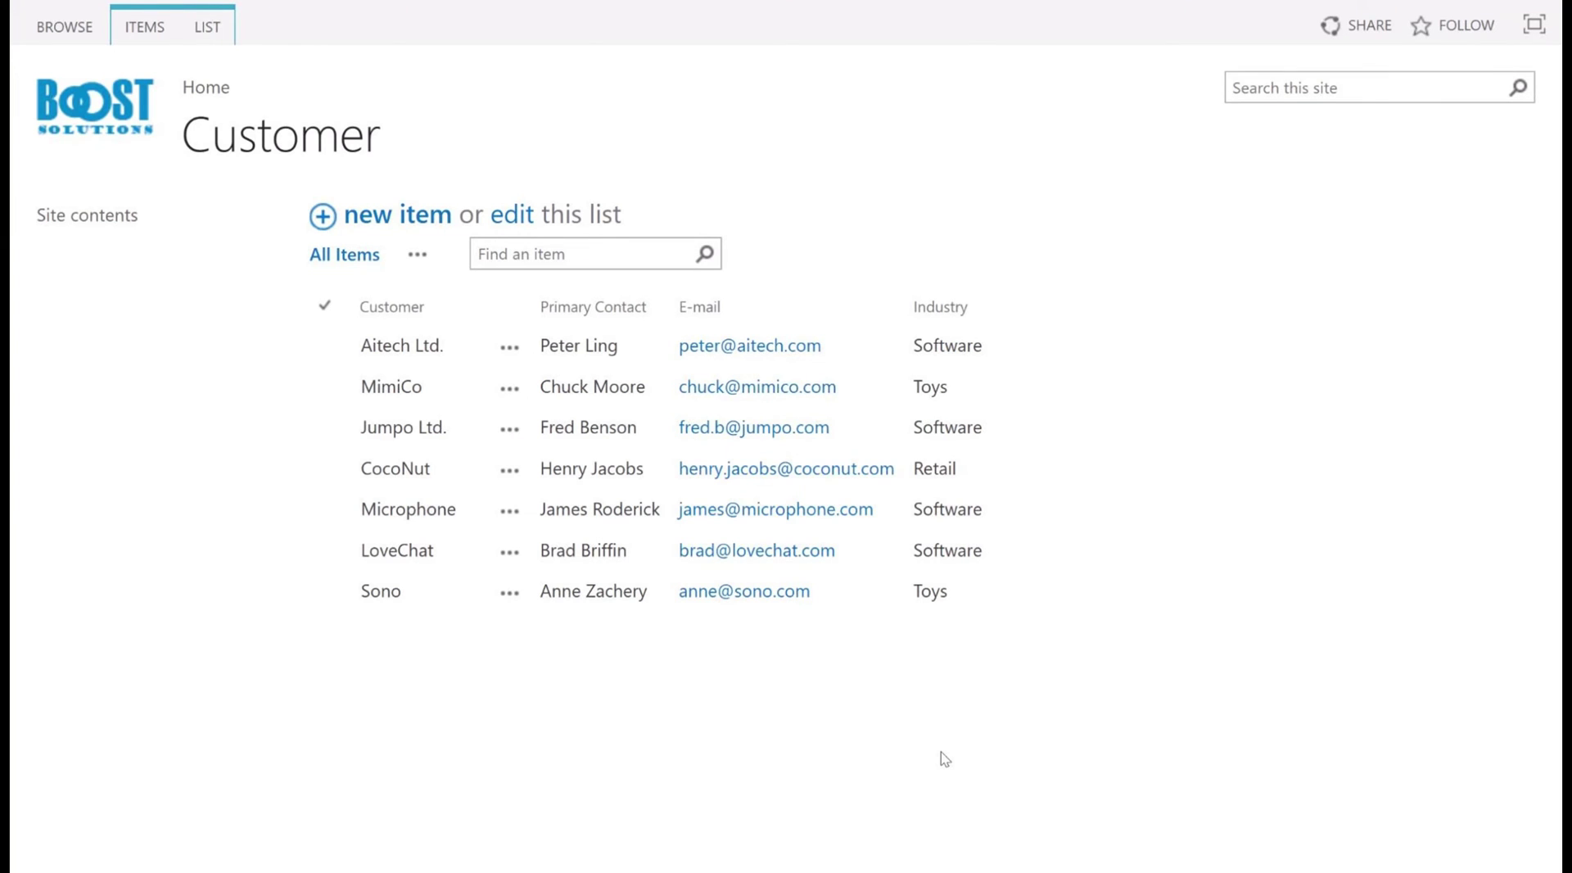
- In the Customer list settings, start a Cascaded Lookup column named Country
click(205, 27)
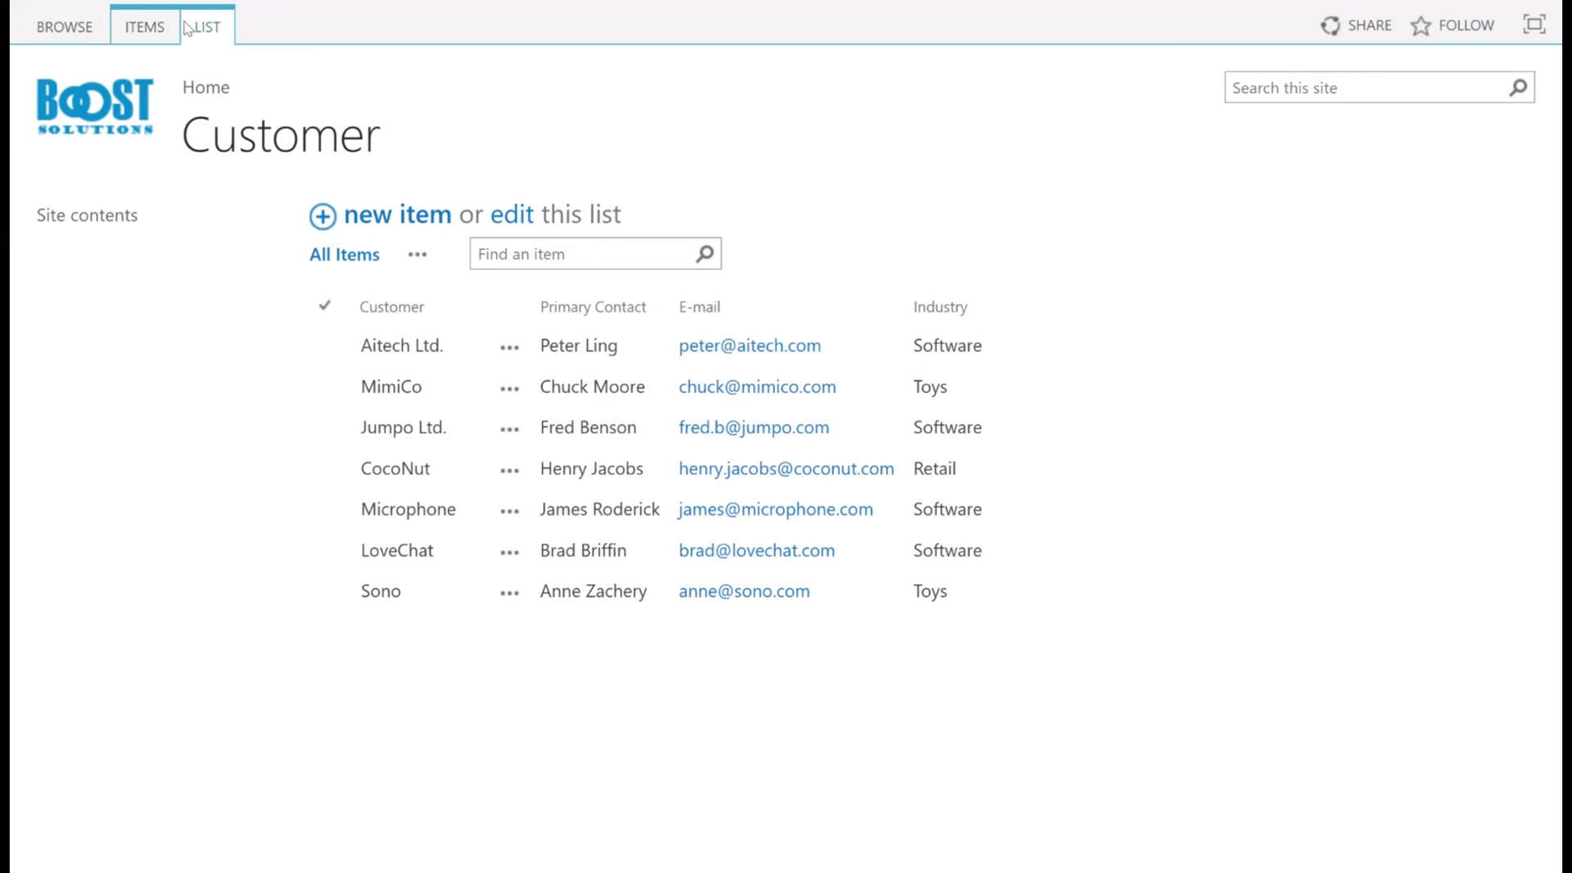
click(1347, 112)
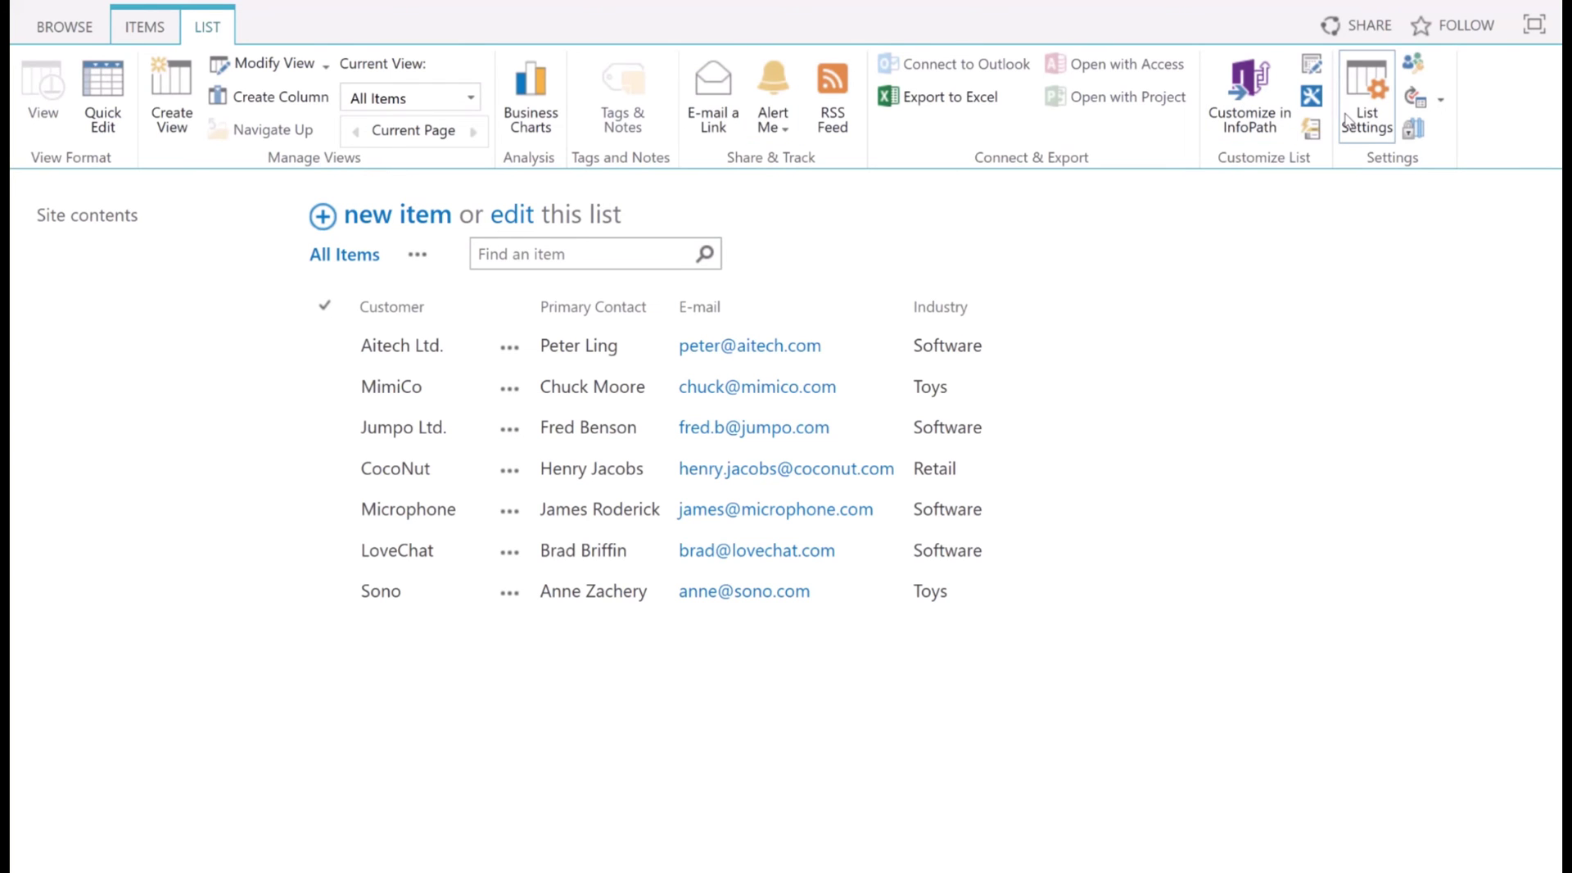
scroll(492, 722, down, 5)
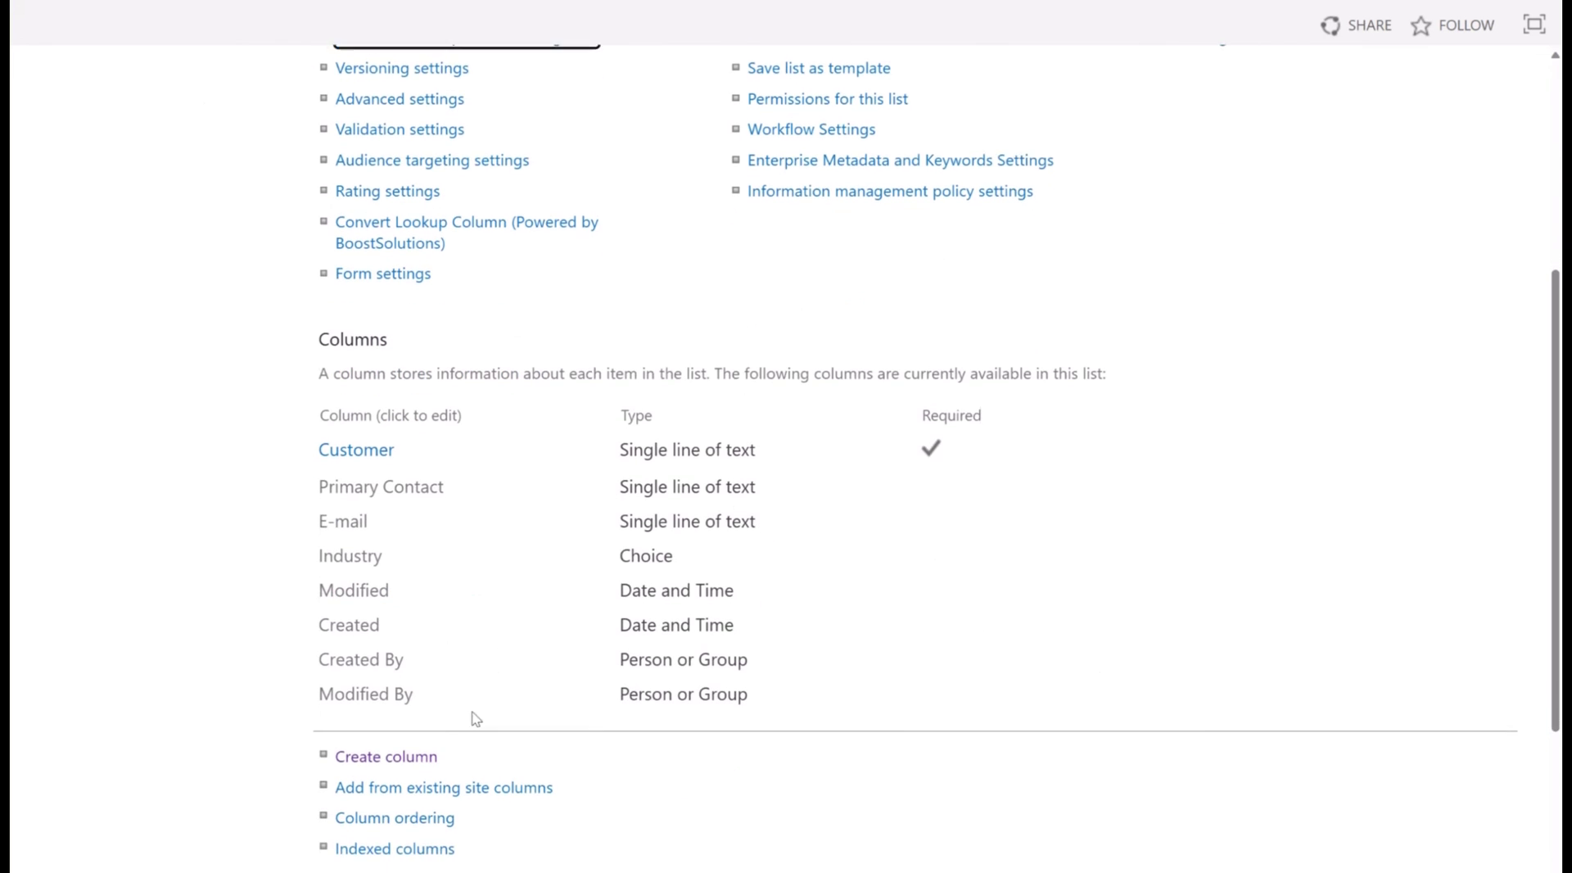
click(386, 750)
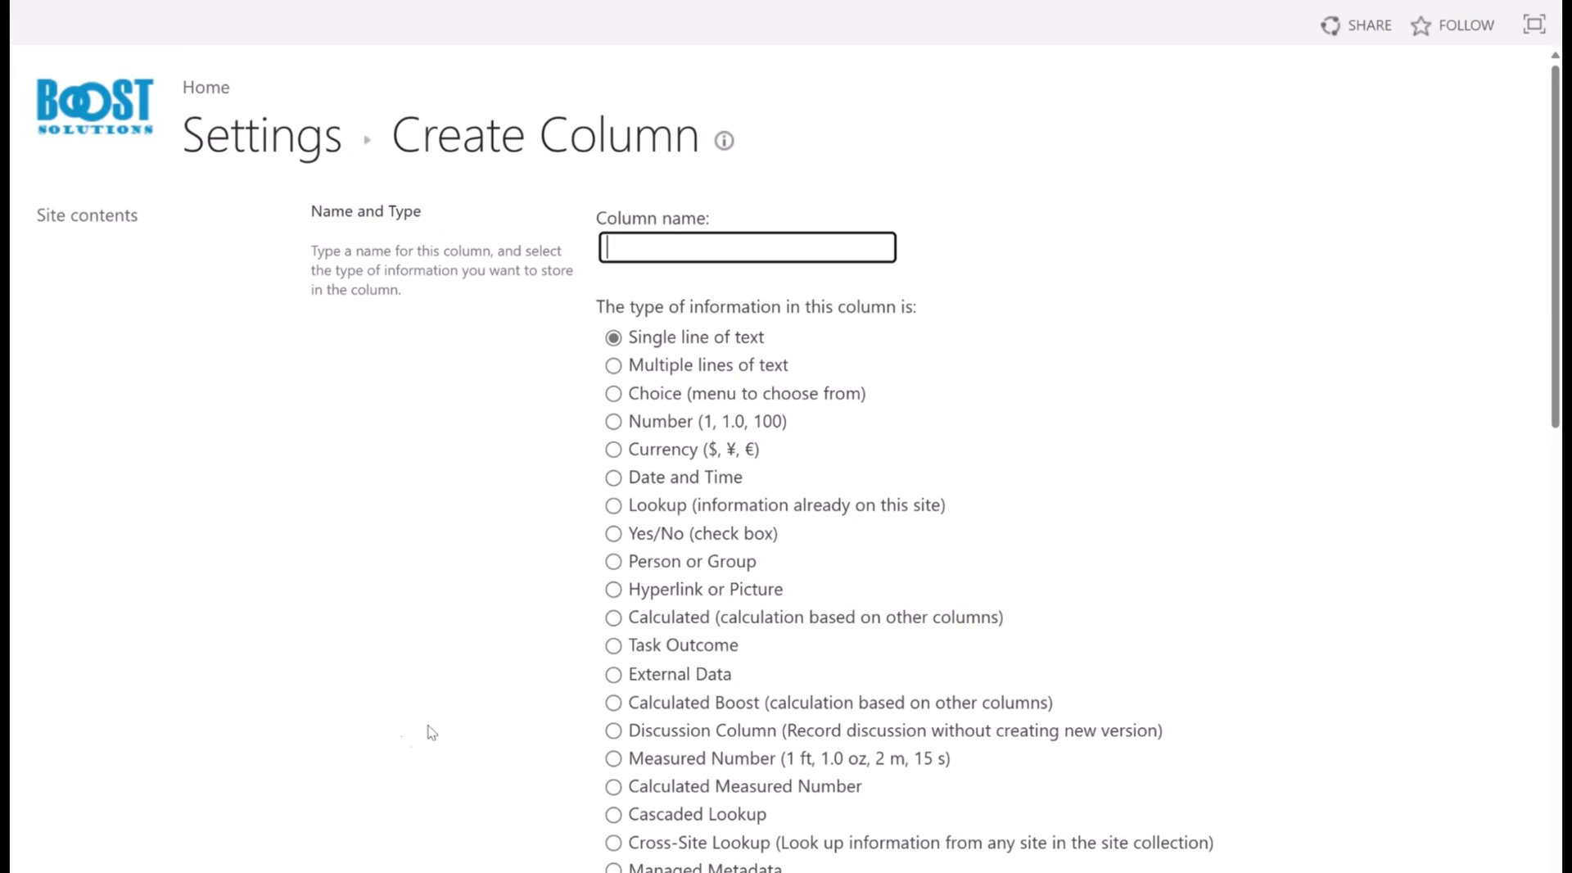
click(614, 814)
text(Country)
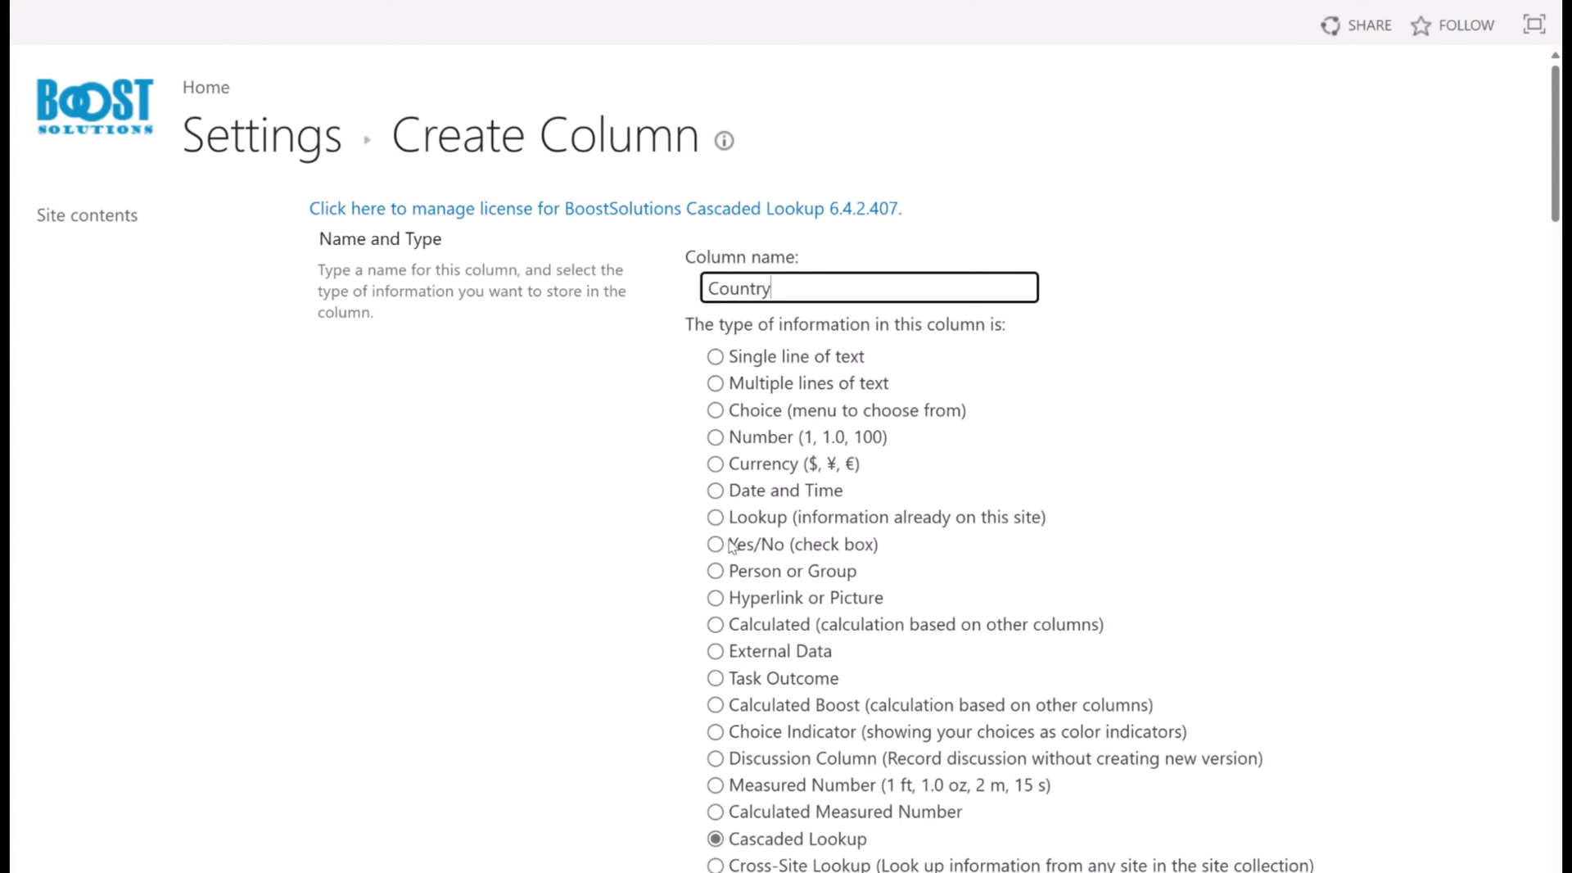
scroll(701, 483, down, 15)
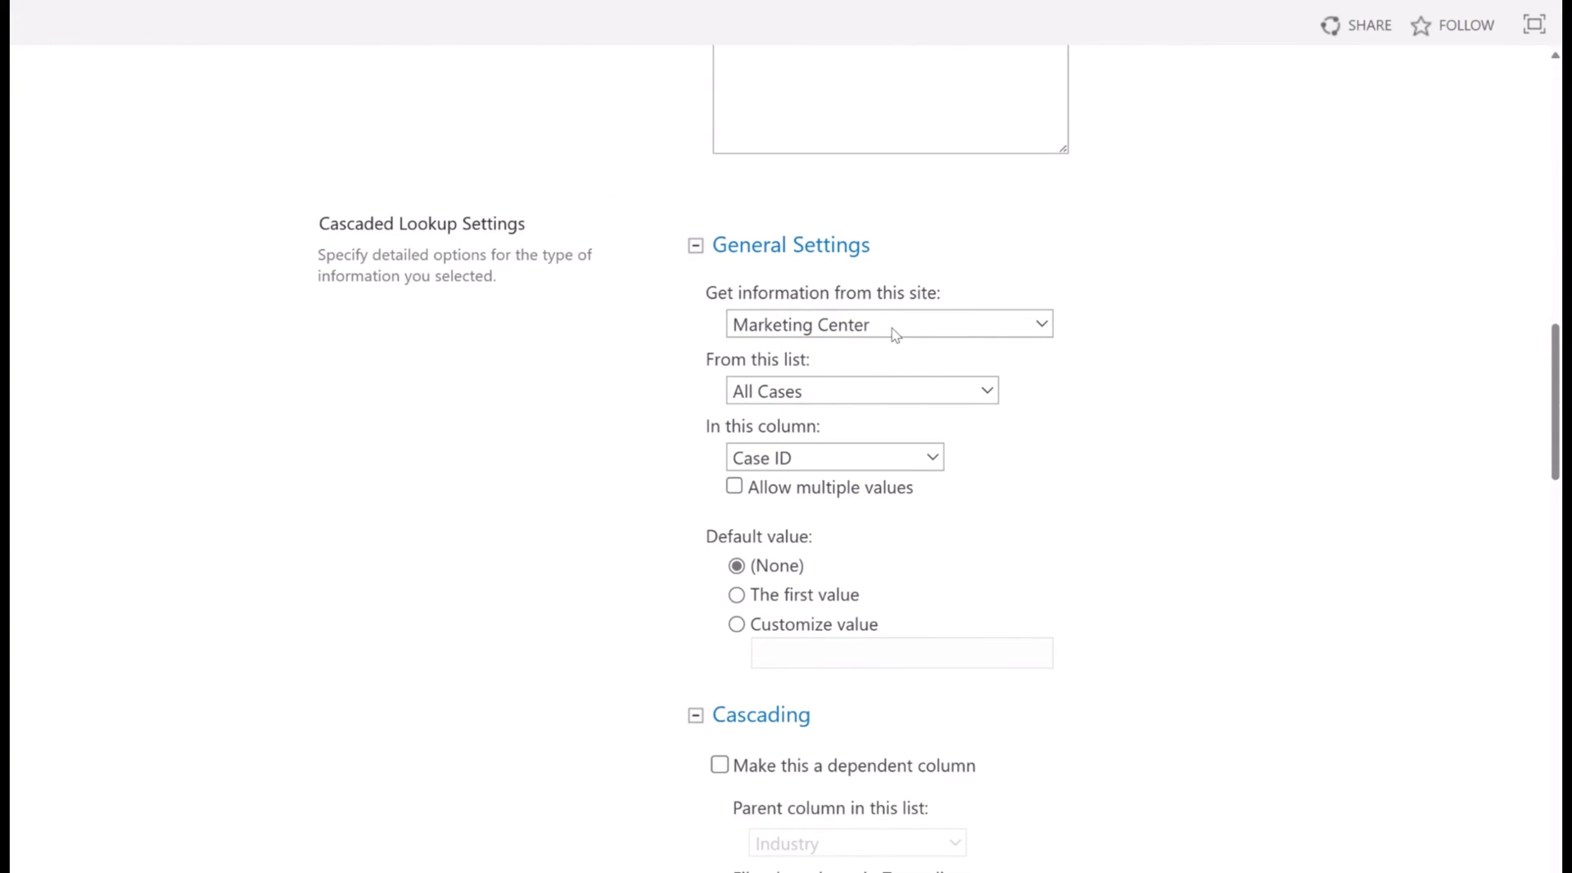
- Point the Country column at the Administration site's Location list
click(894, 330)
click(846, 379)
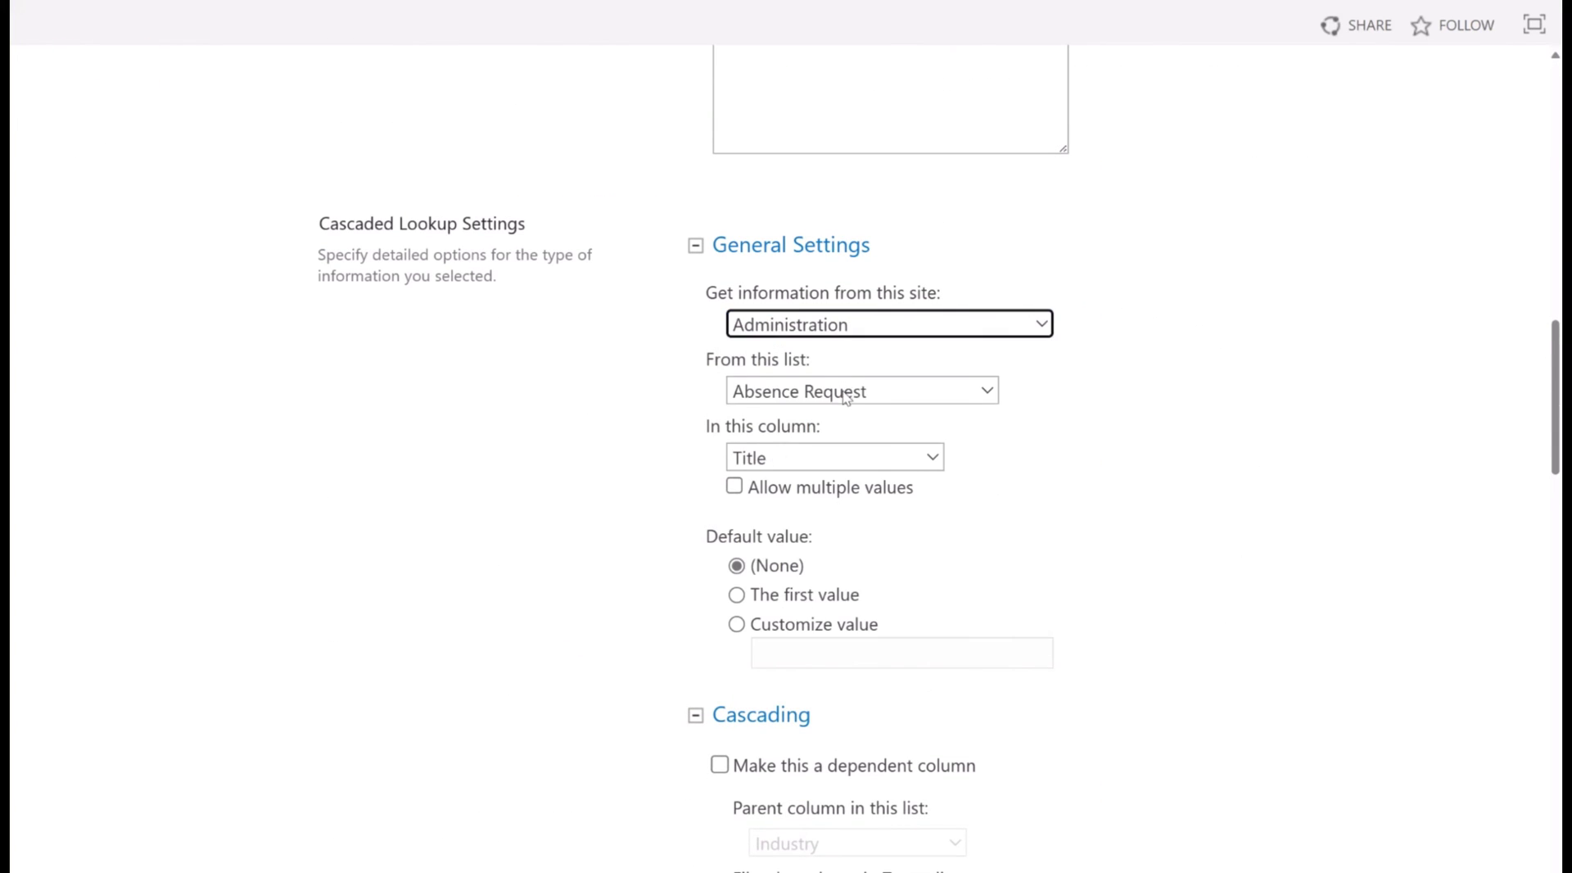
click(844, 390)
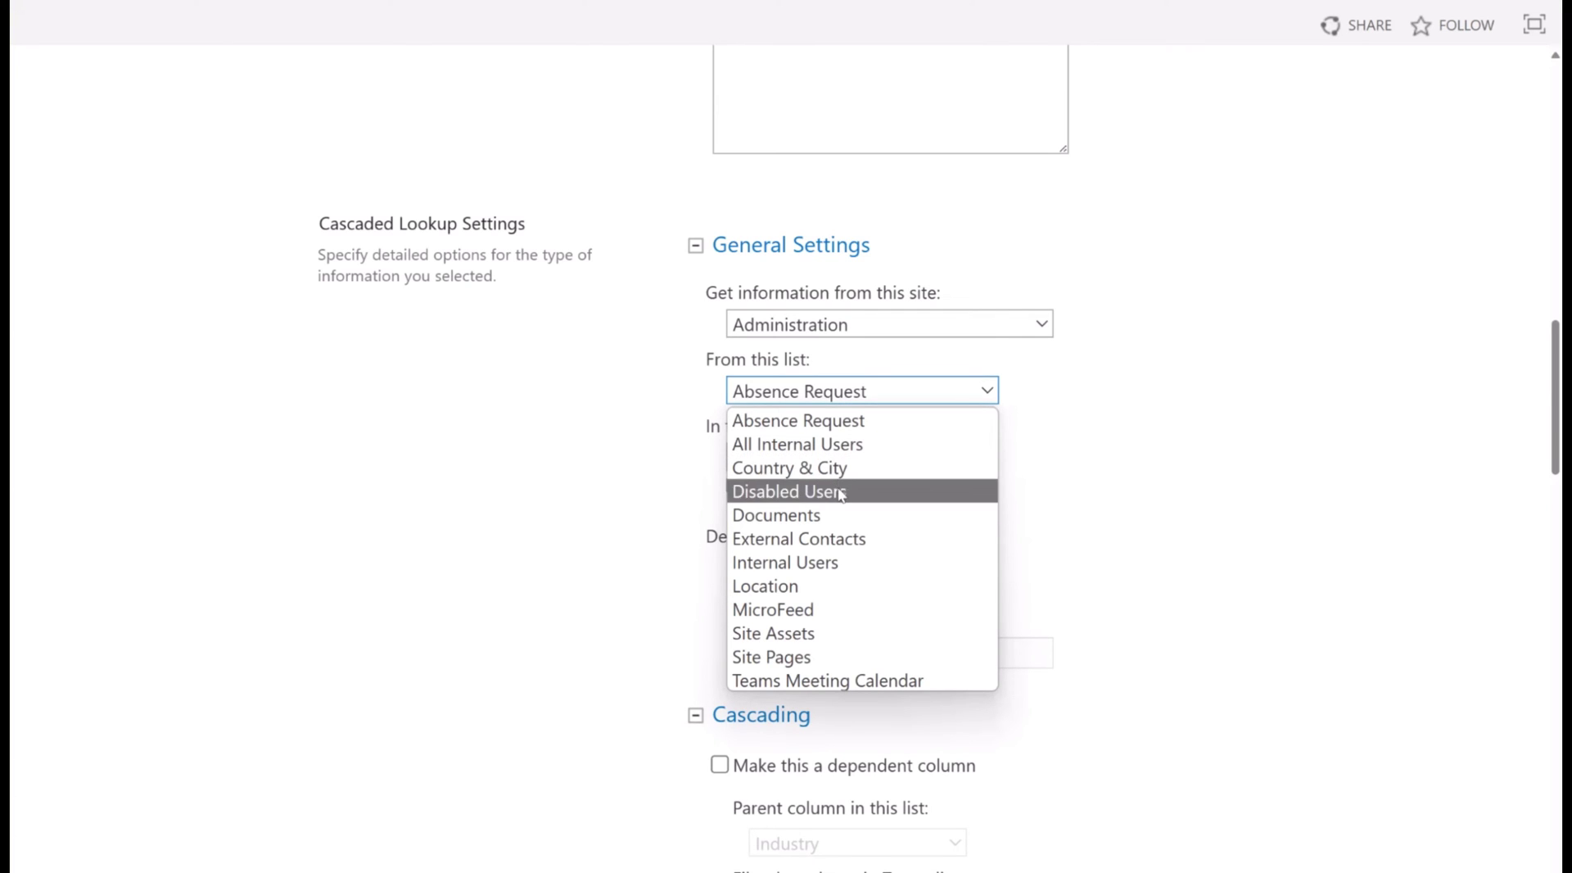
click(833, 584)
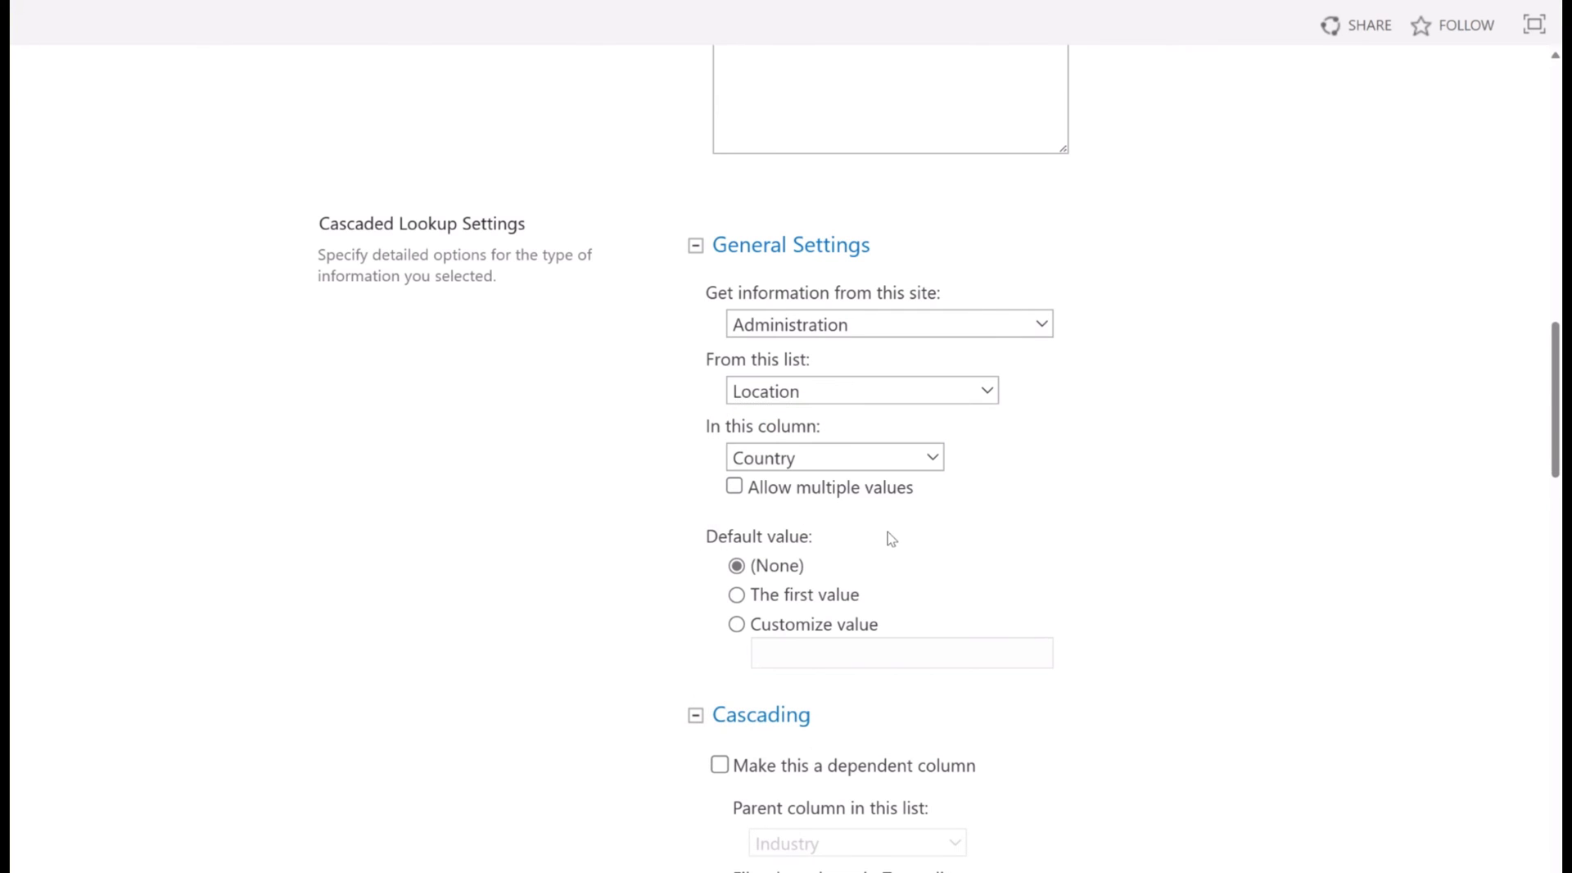
scroll(891, 538, down, 6)
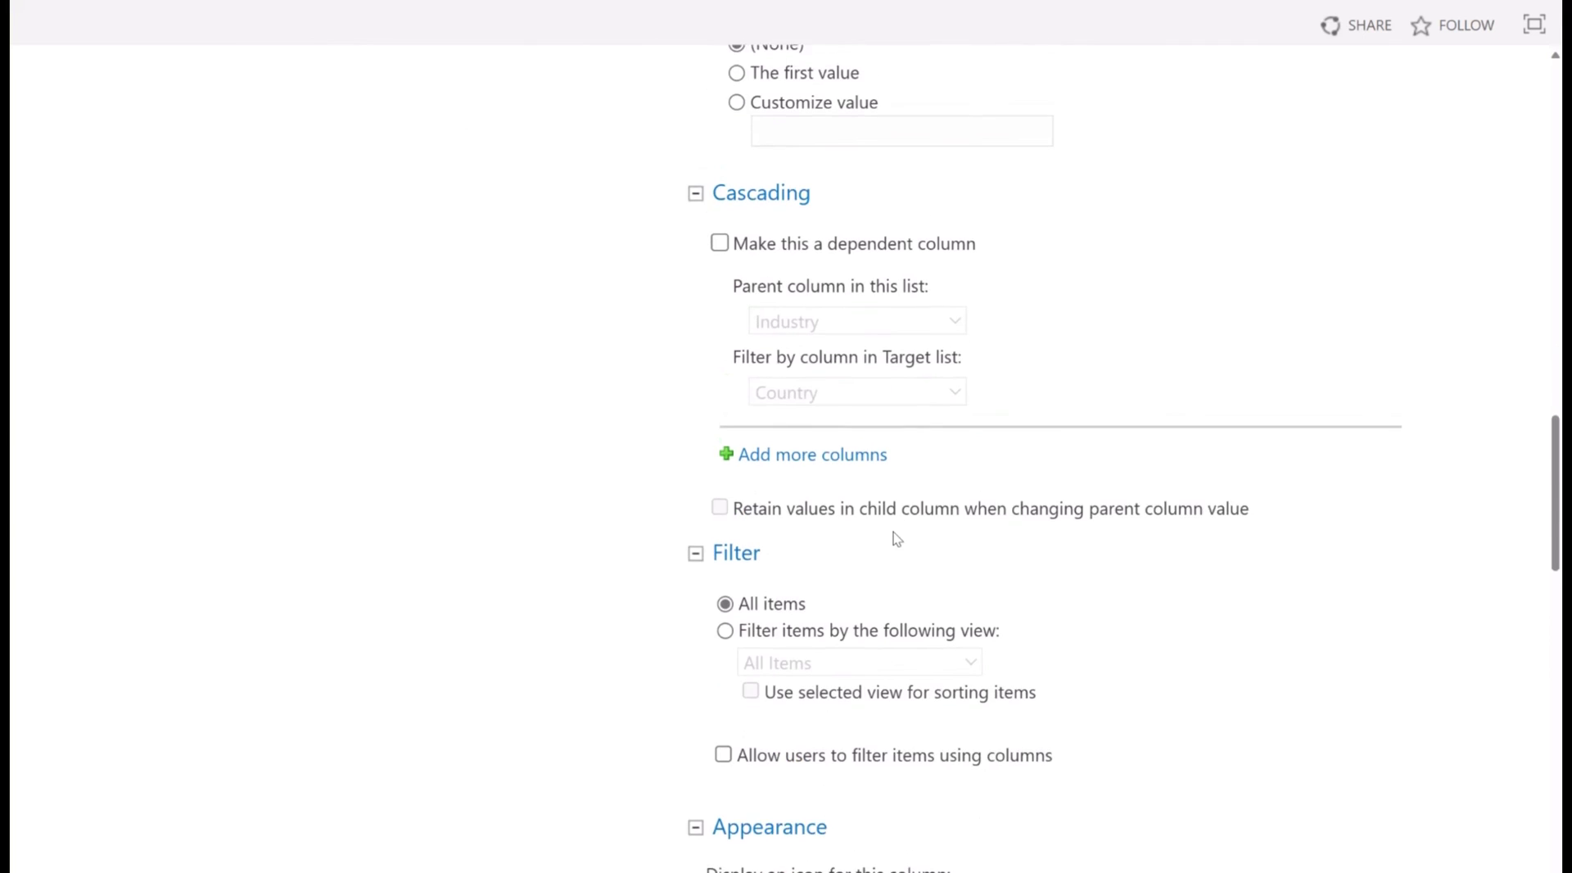
scroll(893, 534, down, 3)
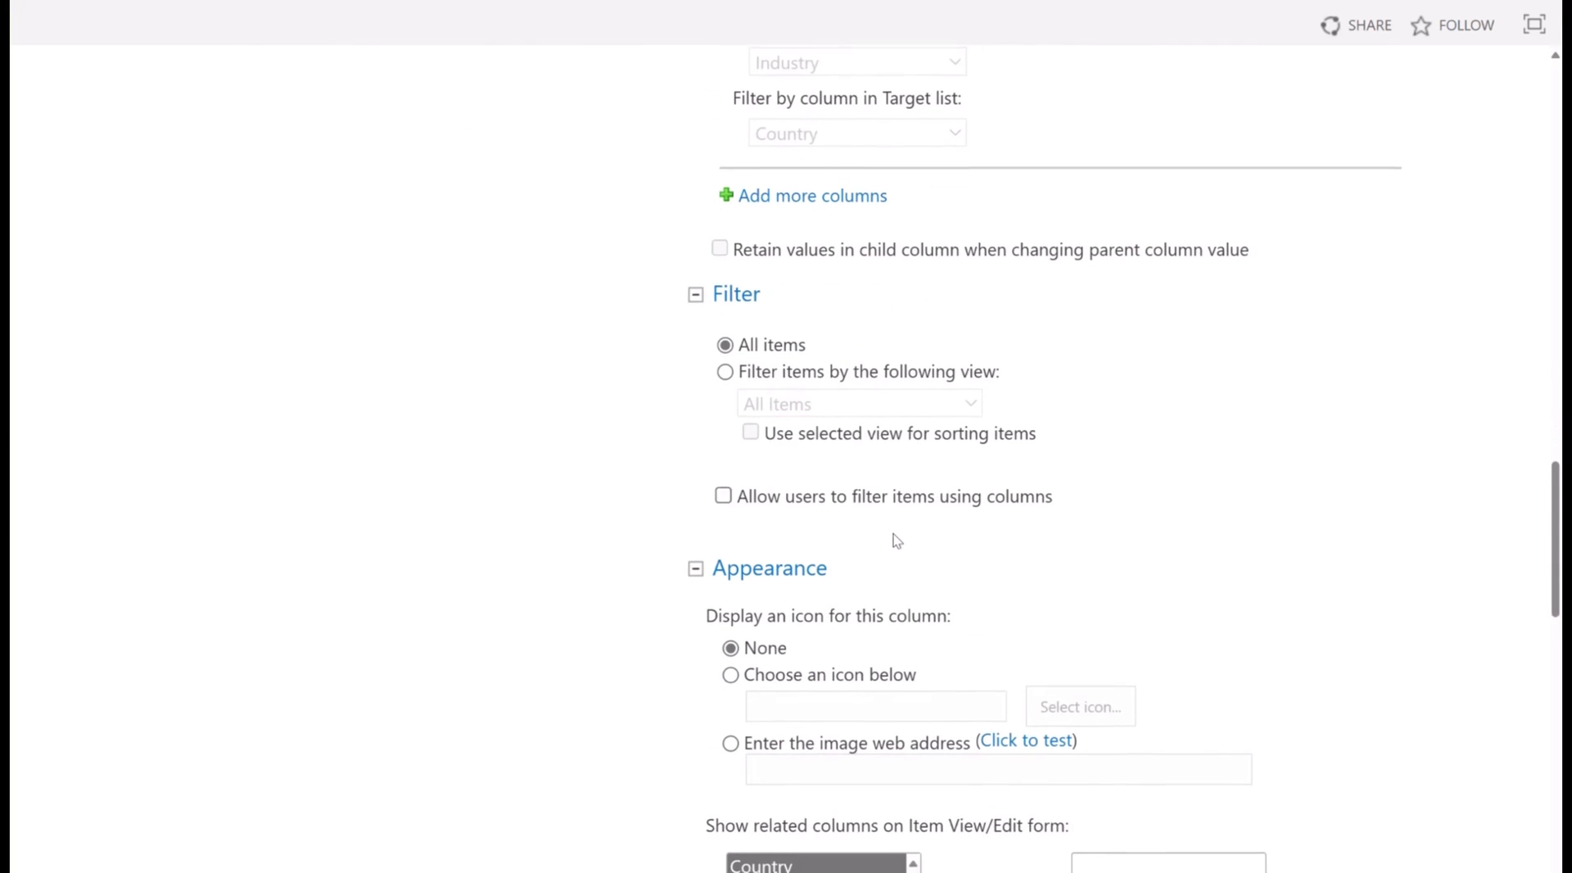
- Allow users to filter the Country lookup by the Region column
click(723, 494)
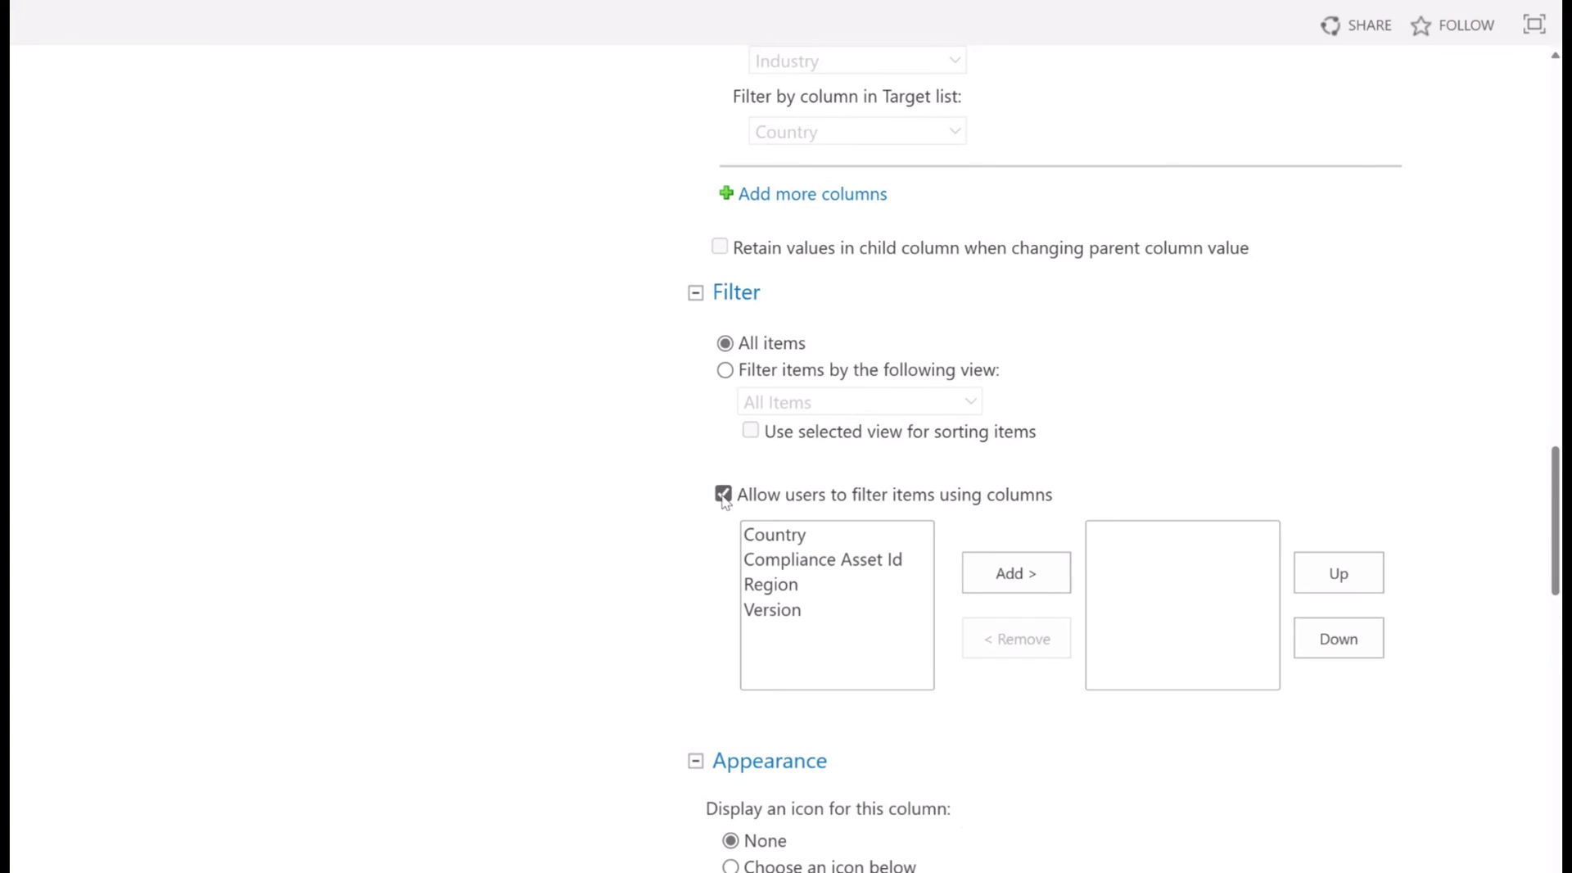
click(770, 584)
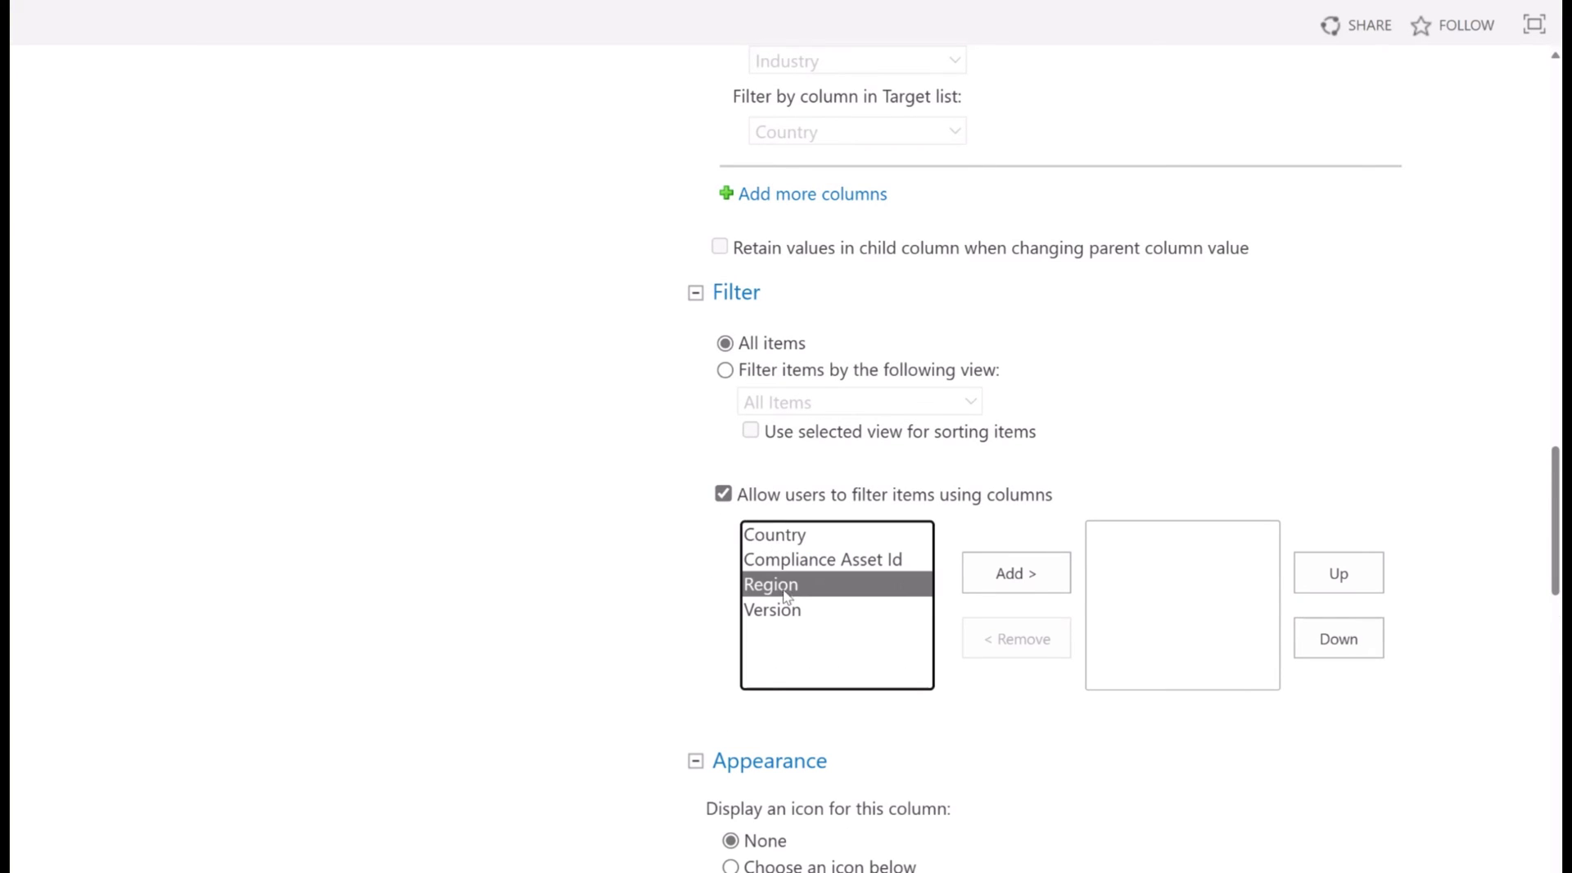
click(1015, 573)
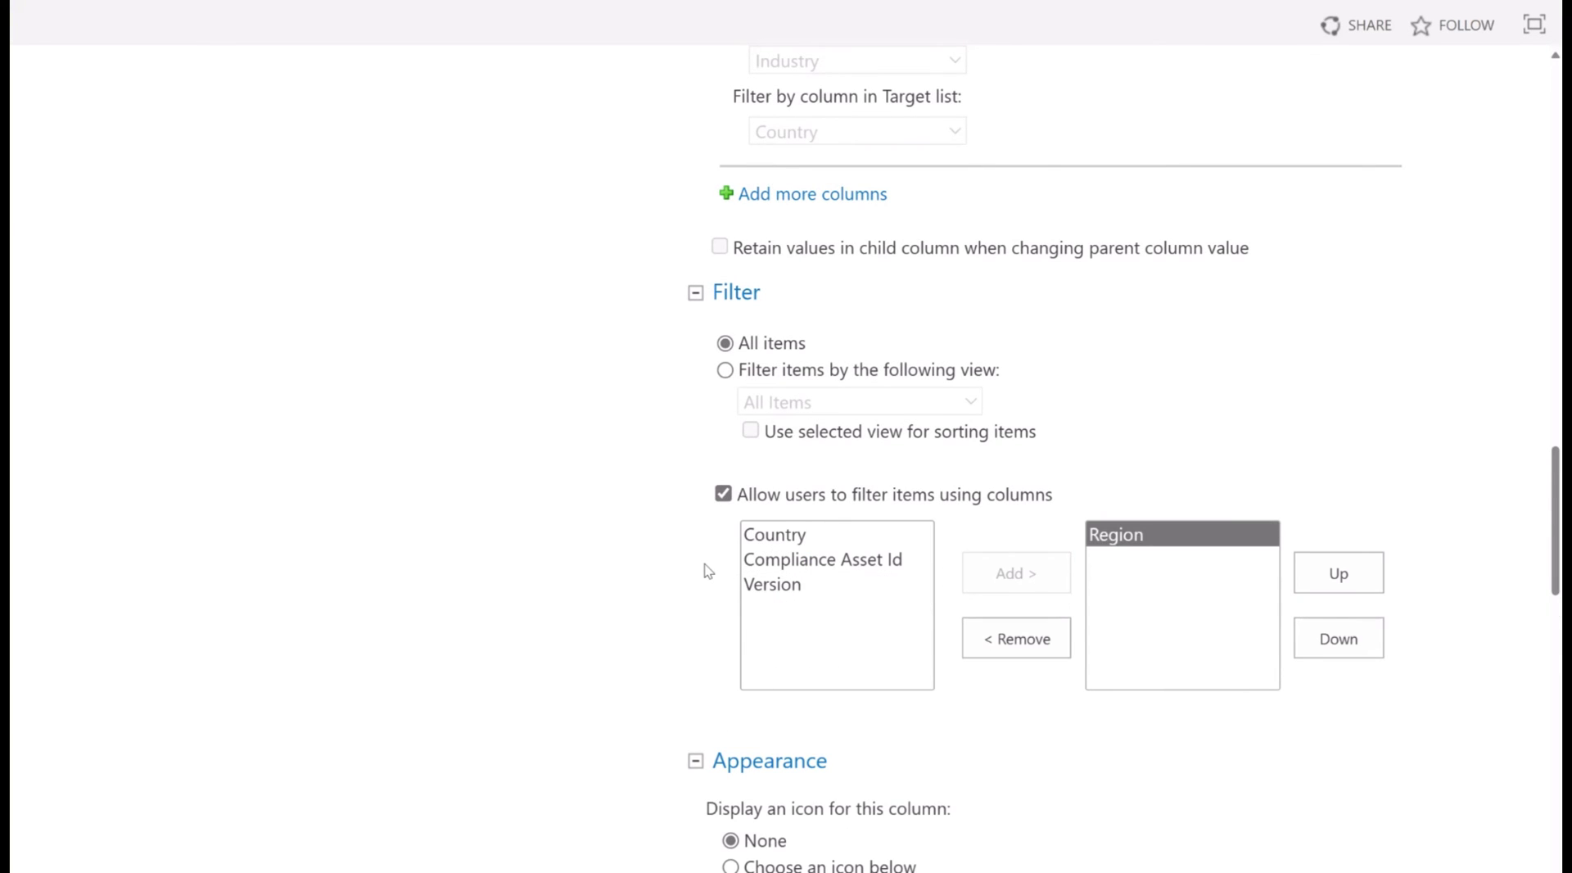
scroll(852, 590, down, 15)
- Save the Country column and open Aitech Ltd. in the Customer list for editing
click(1365, 791)
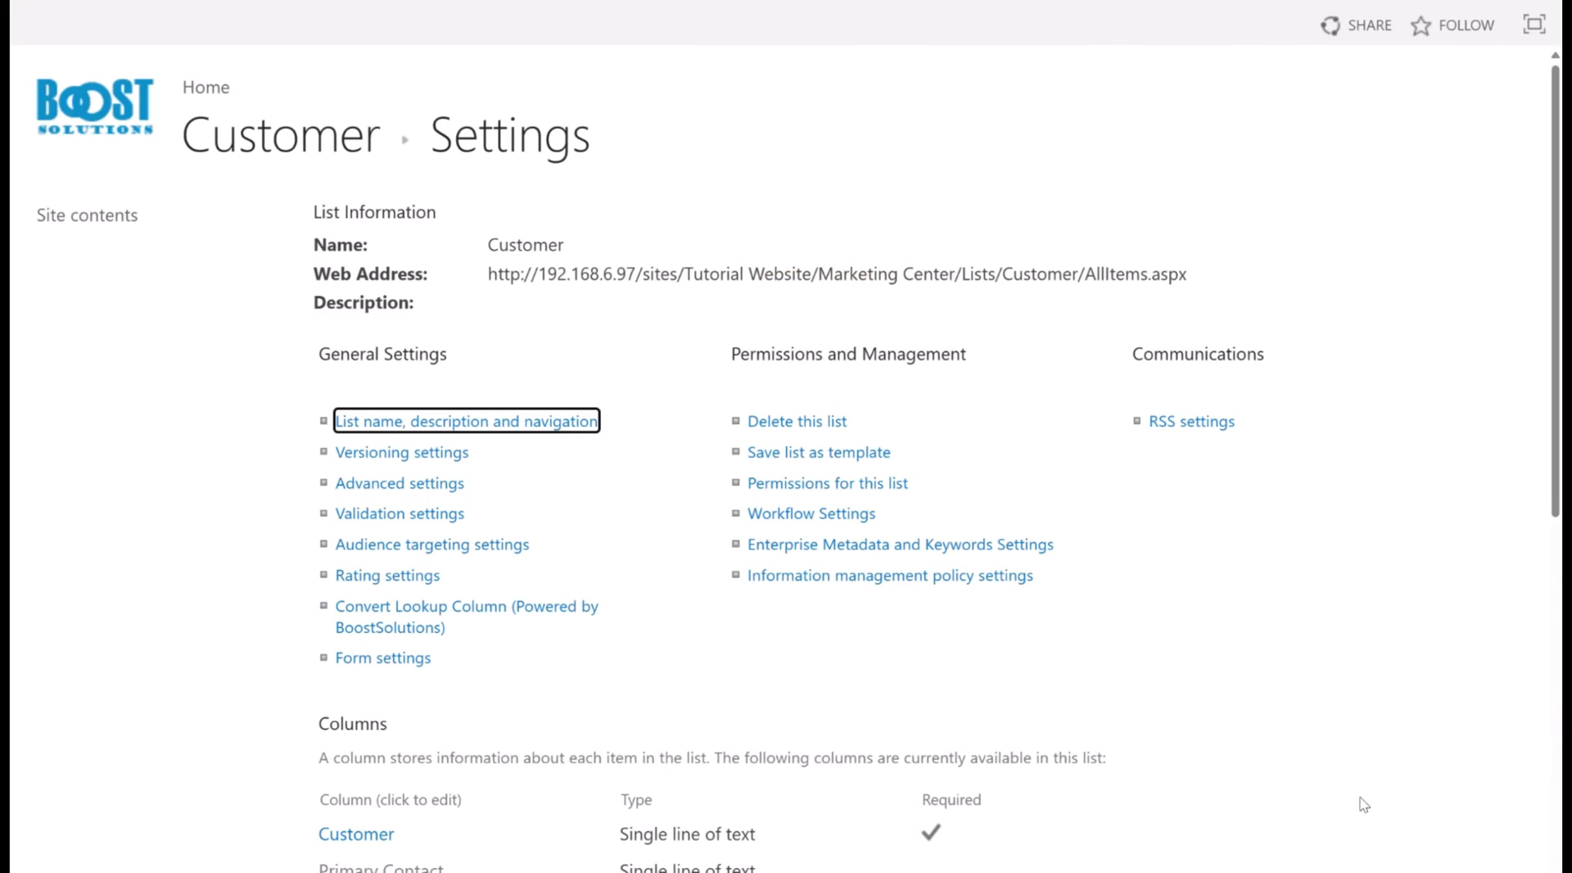
click(344, 145)
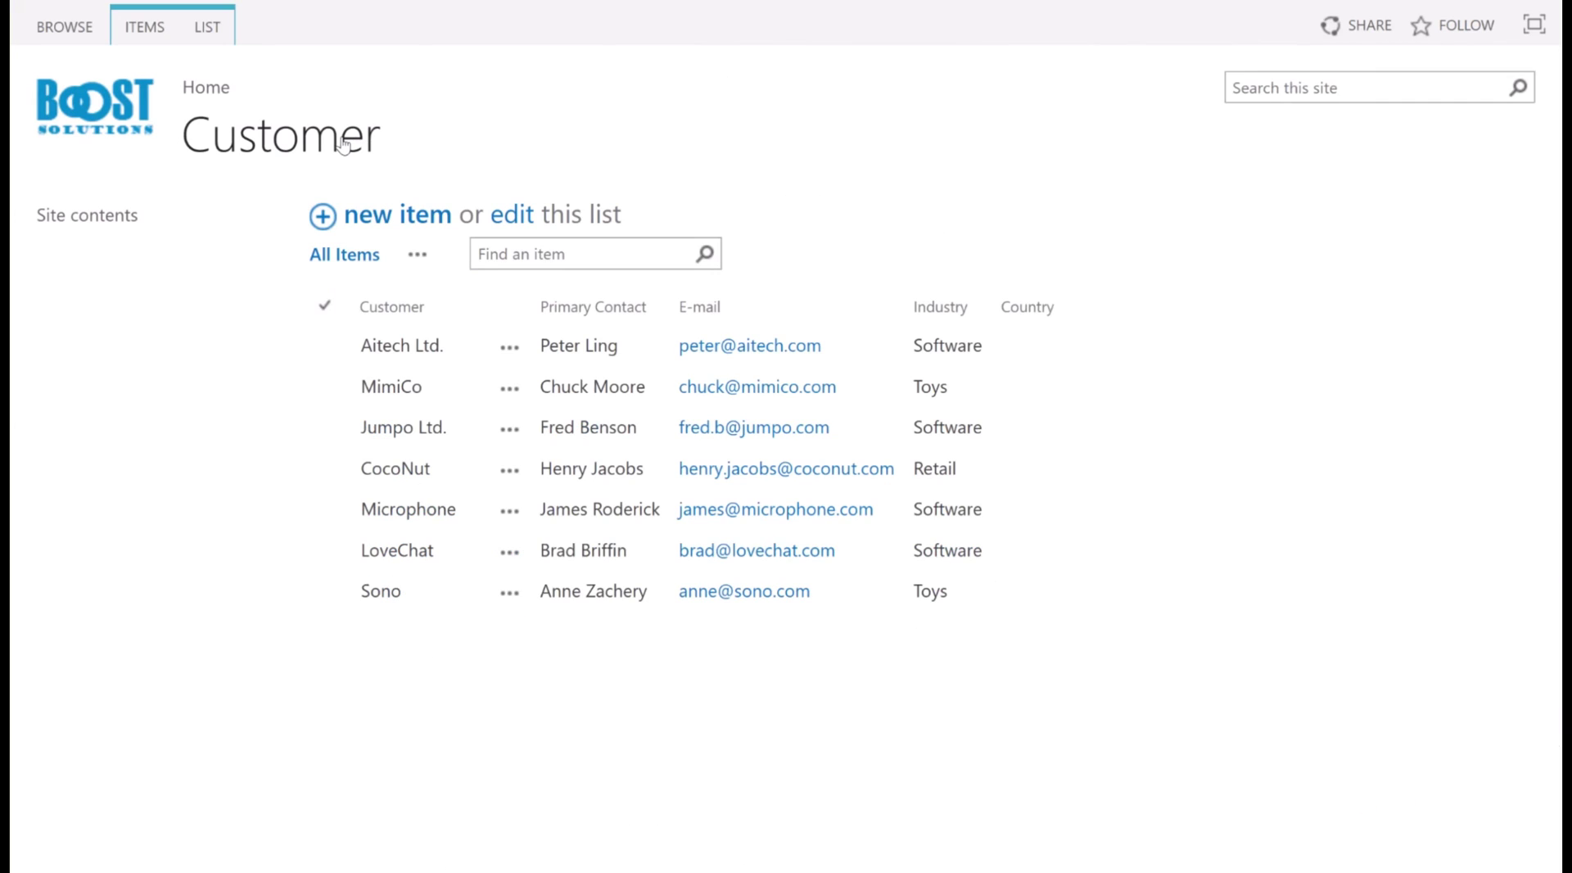
click(325, 351)
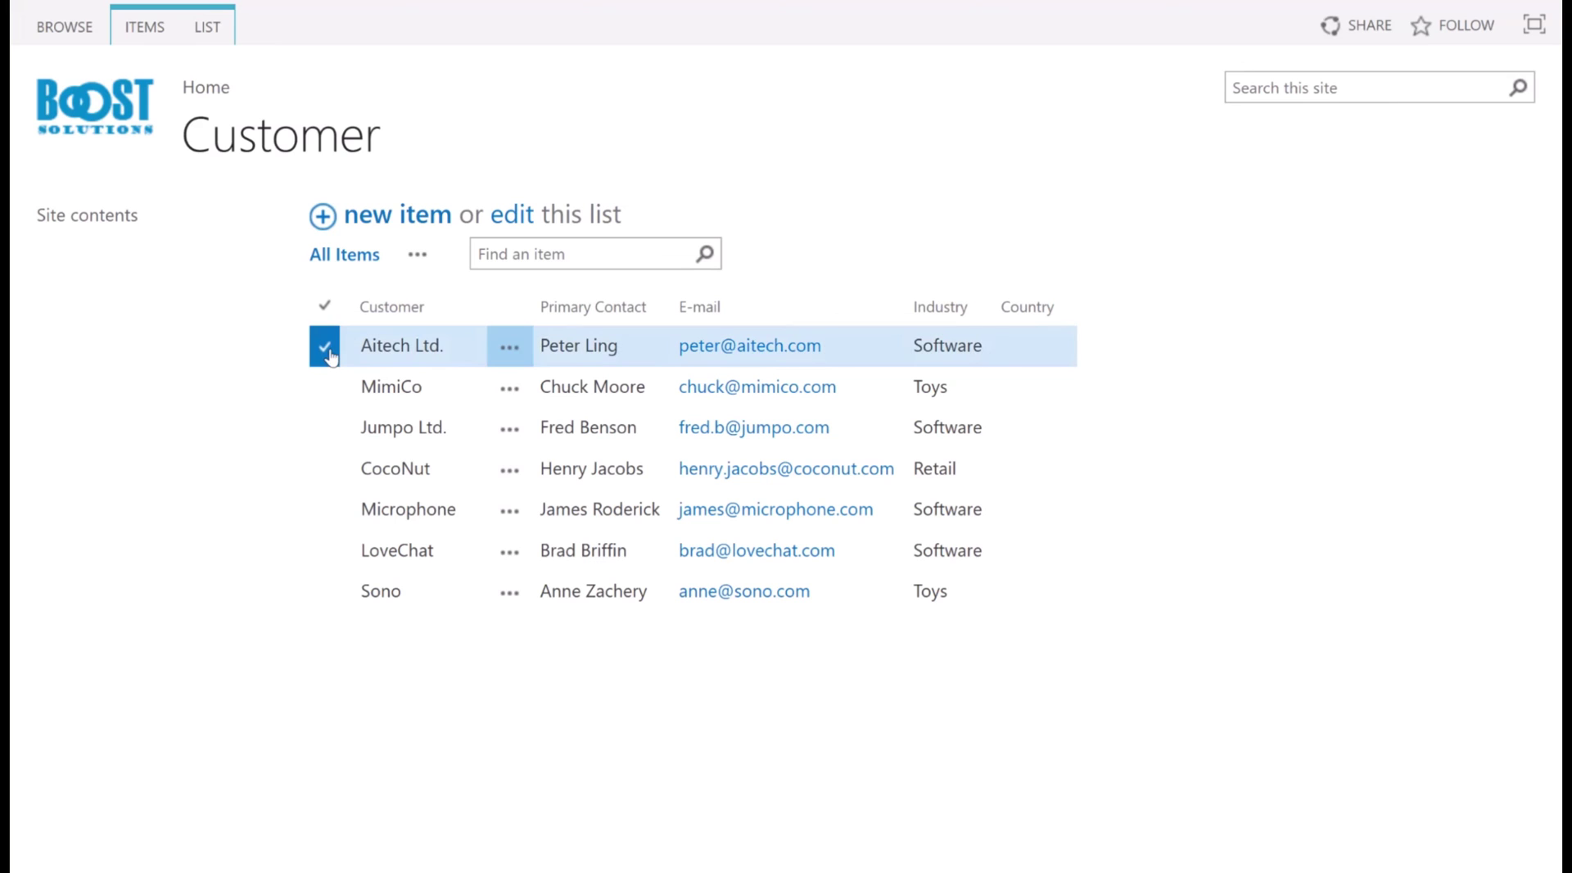
click(164, 31)
click(231, 105)
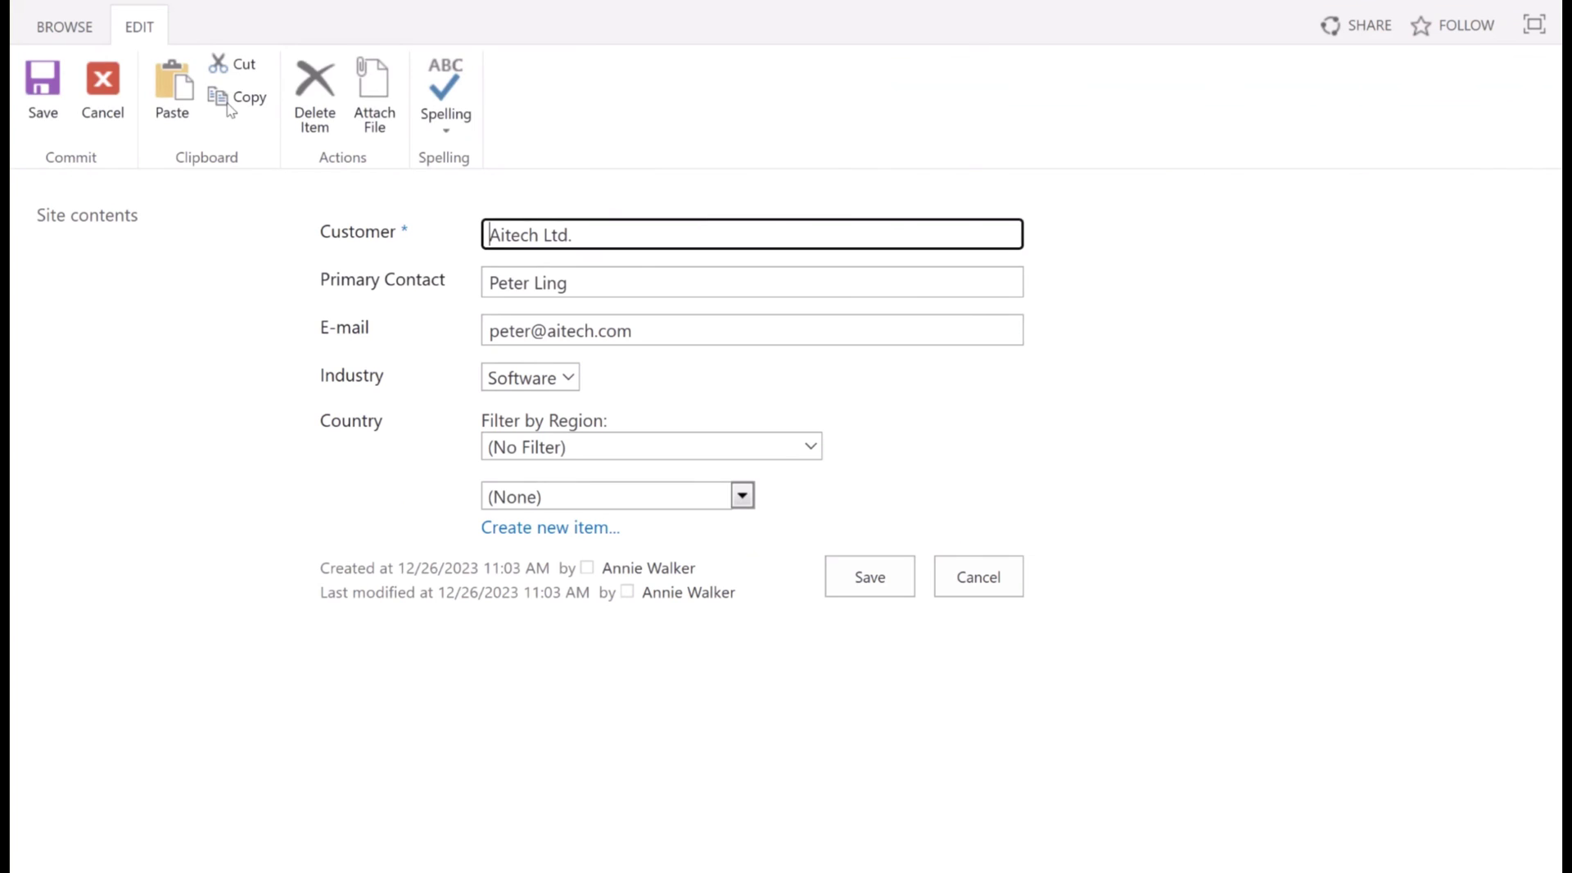
- Filter by the America region, set Aitech Ltd.'s Country to Mexico, and save
click(811, 449)
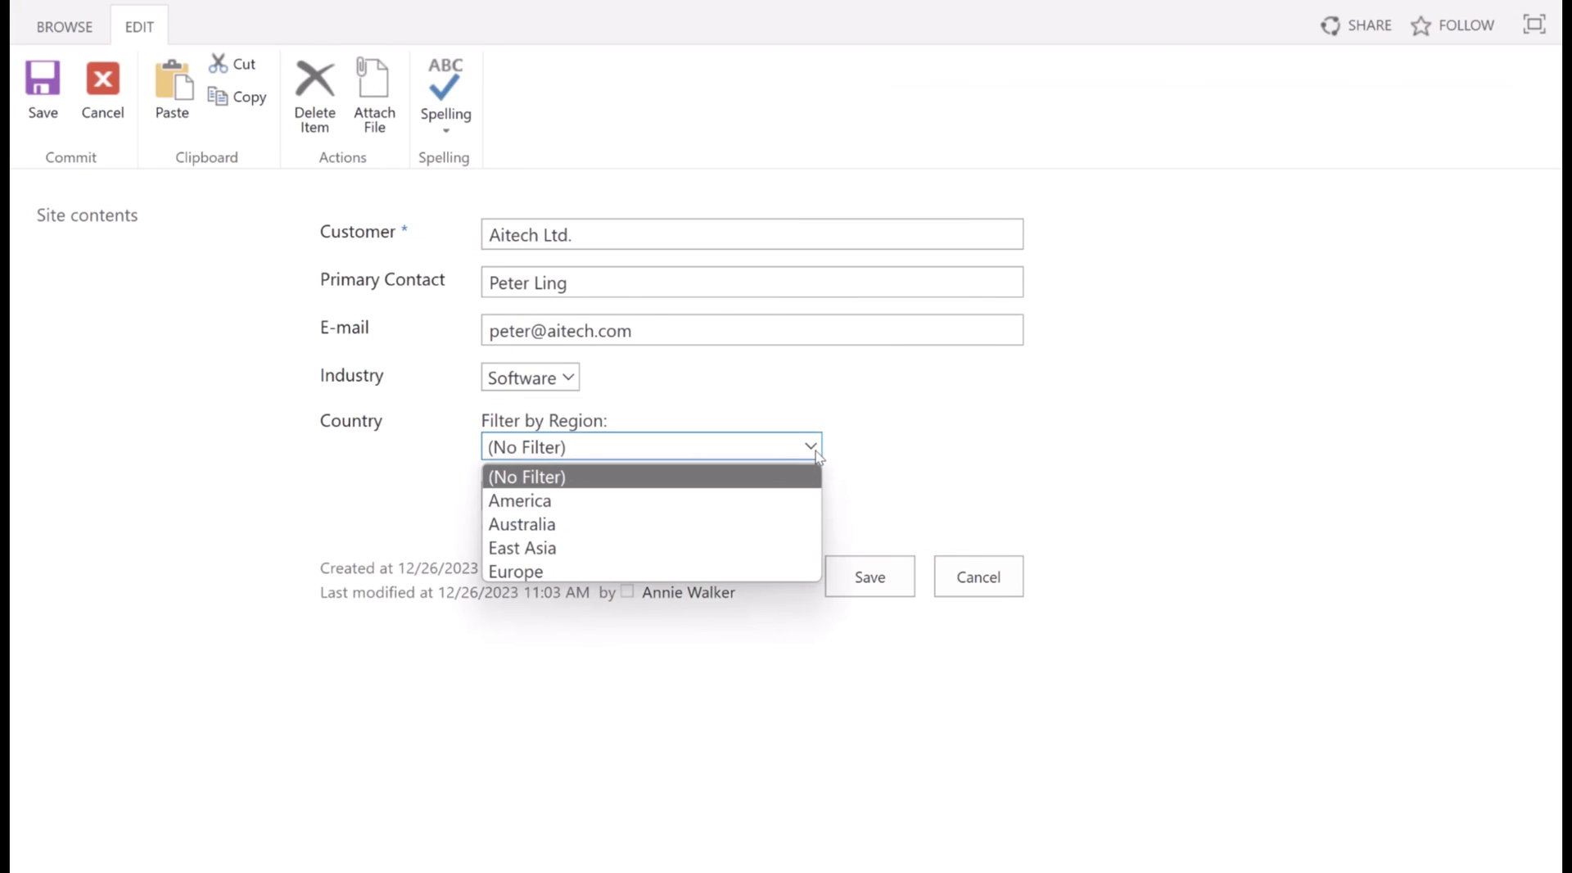
click(703, 500)
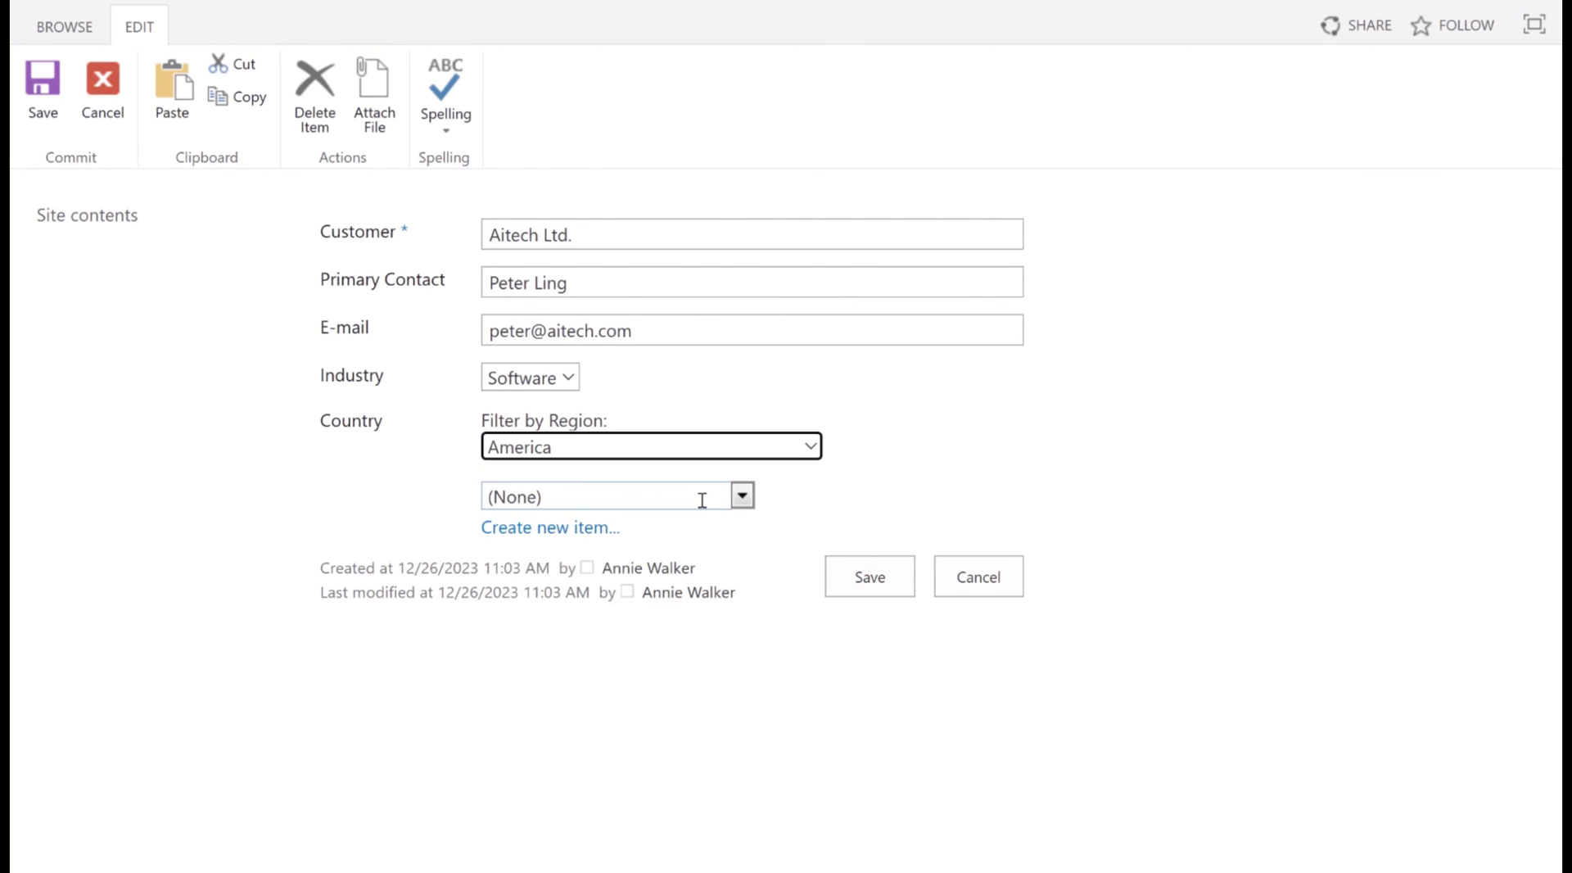
click(740, 500)
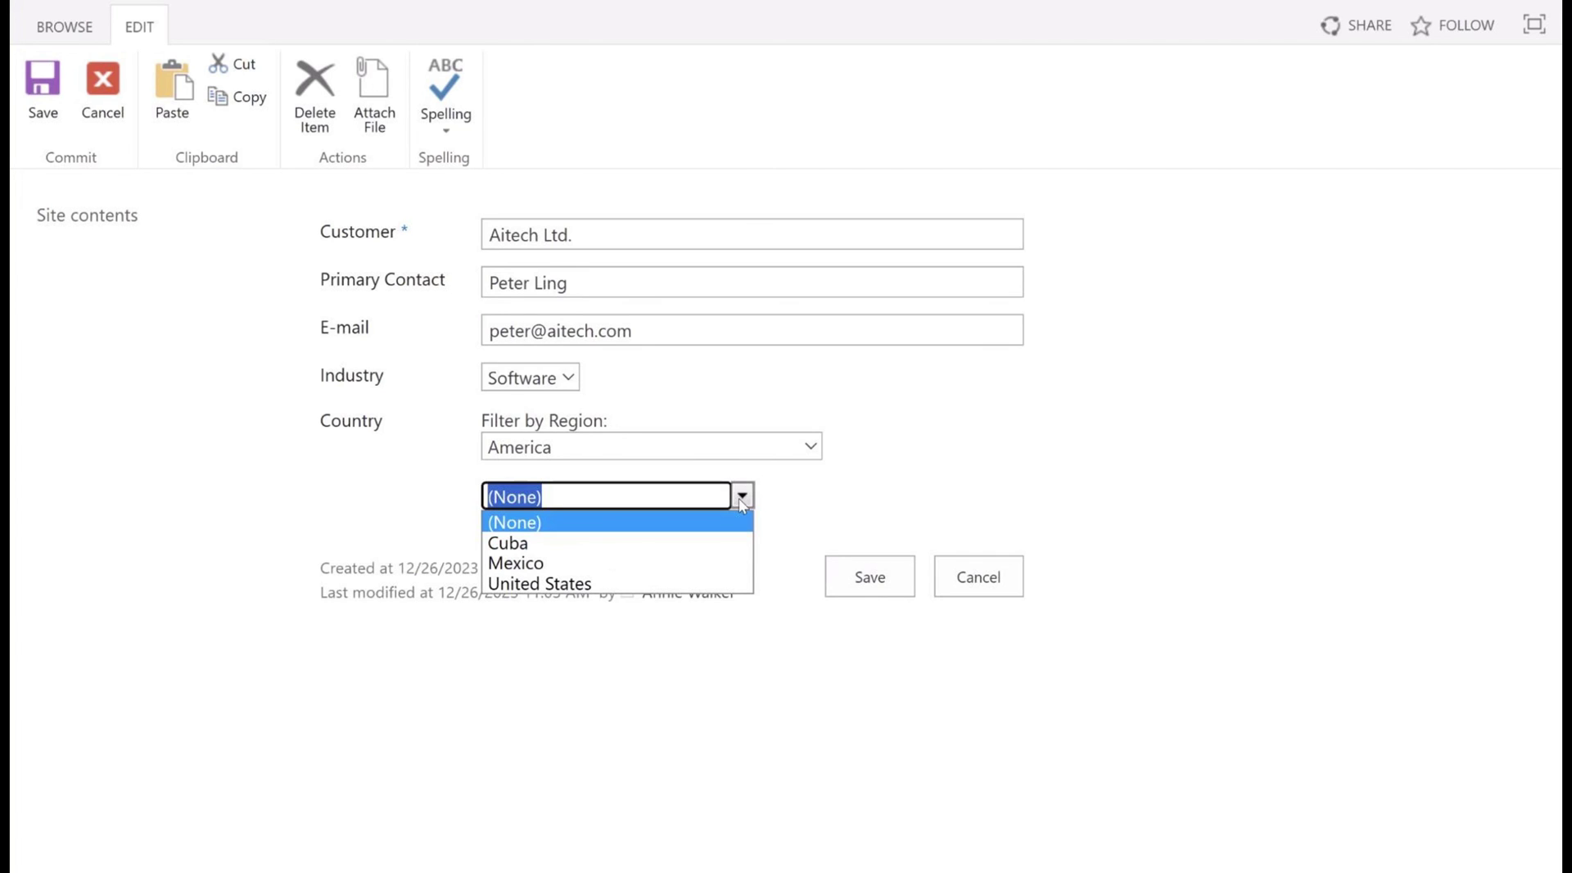
click(726, 564)
click(891, 586)
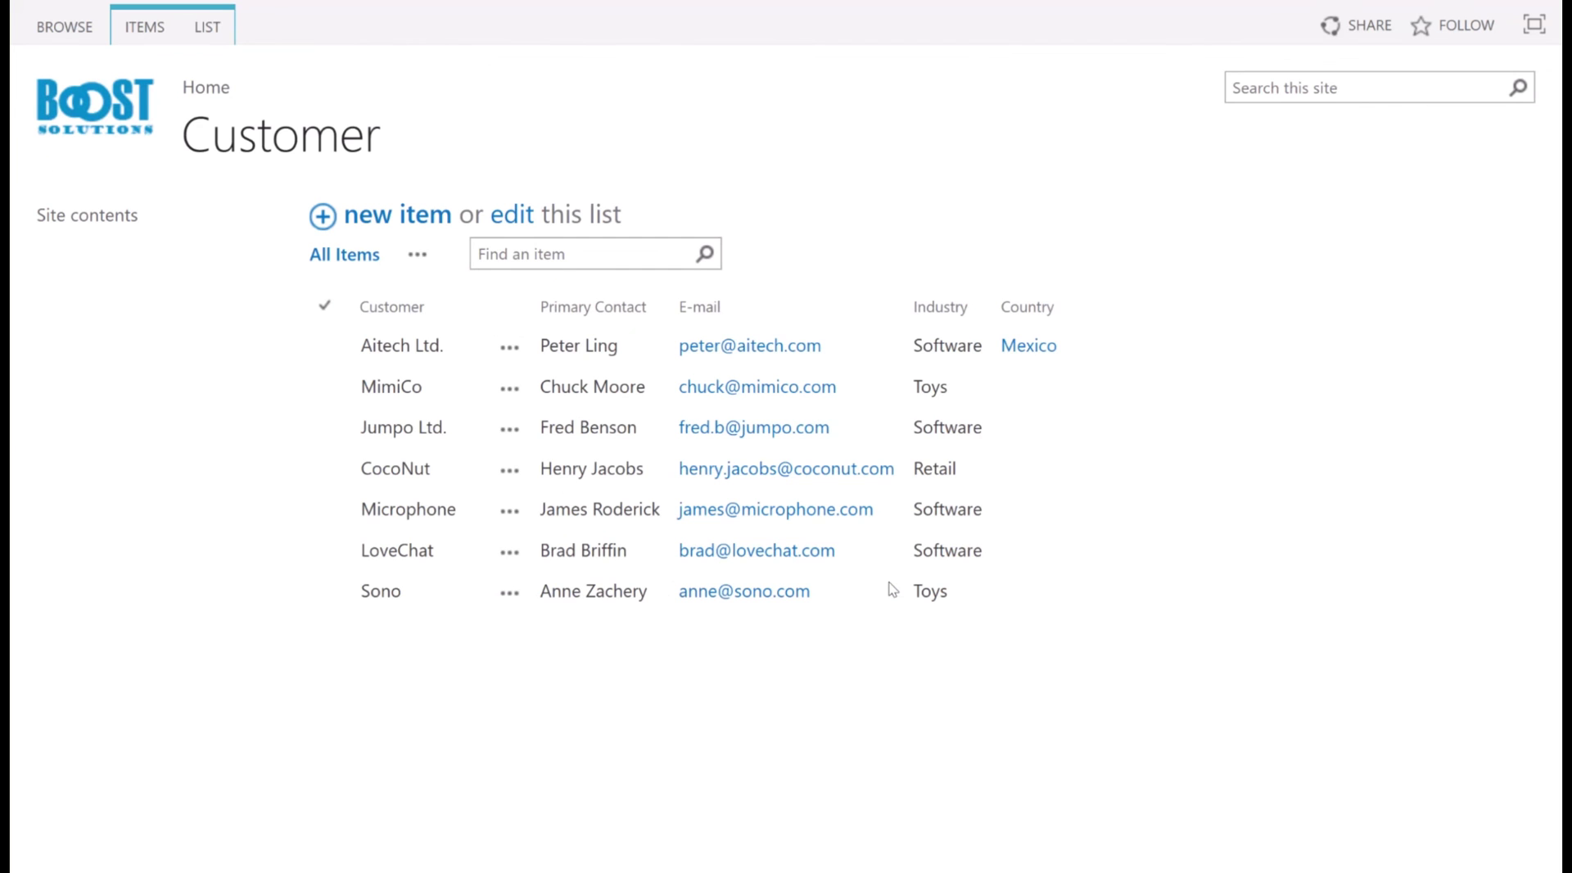